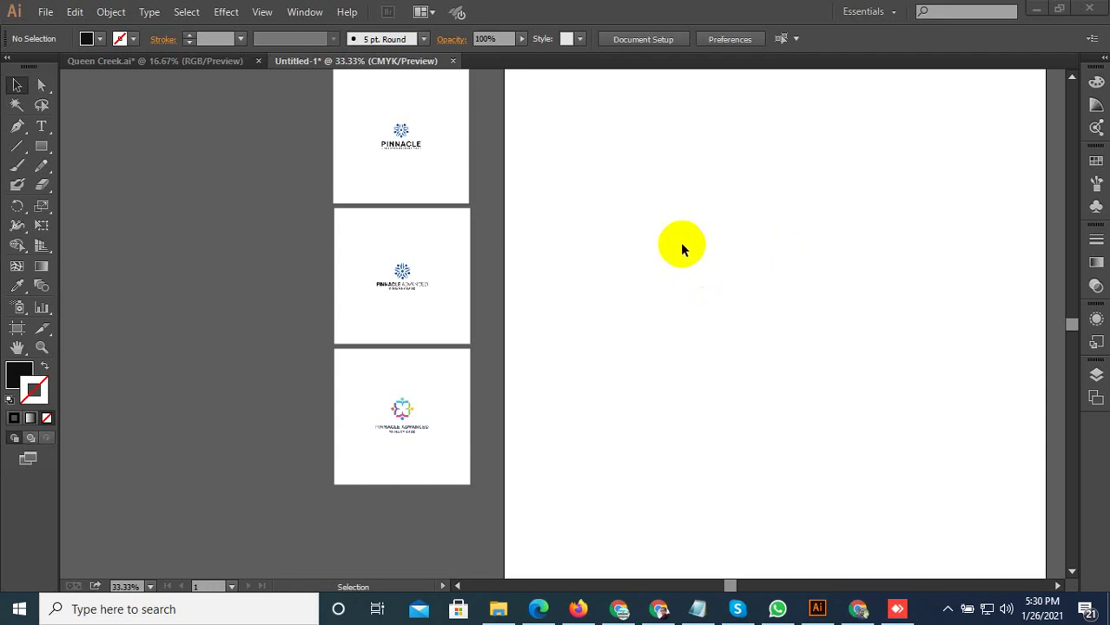
Zoom in and out around the Pinnacle logo to frame the blue star
scroll(439, 426, up, 5)
scroll(587, 323, down, 1)
scroll(460, 397, down, 3)
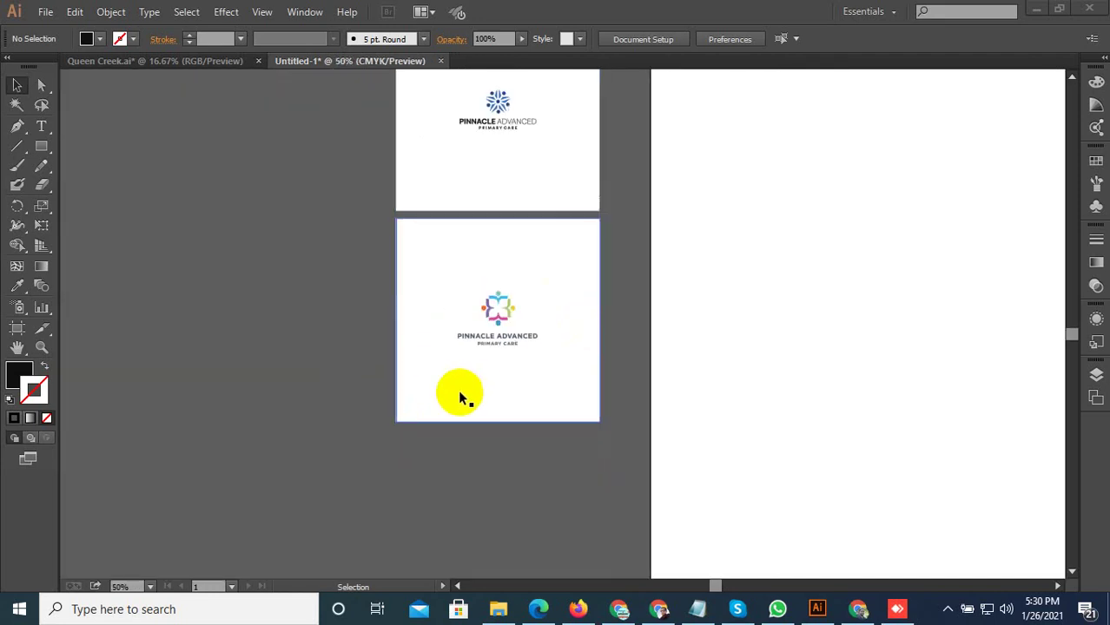
scroll(464, 393, down, 2)
scroll(495, 287, up, 1)
scroll(469, 265, up, 3)
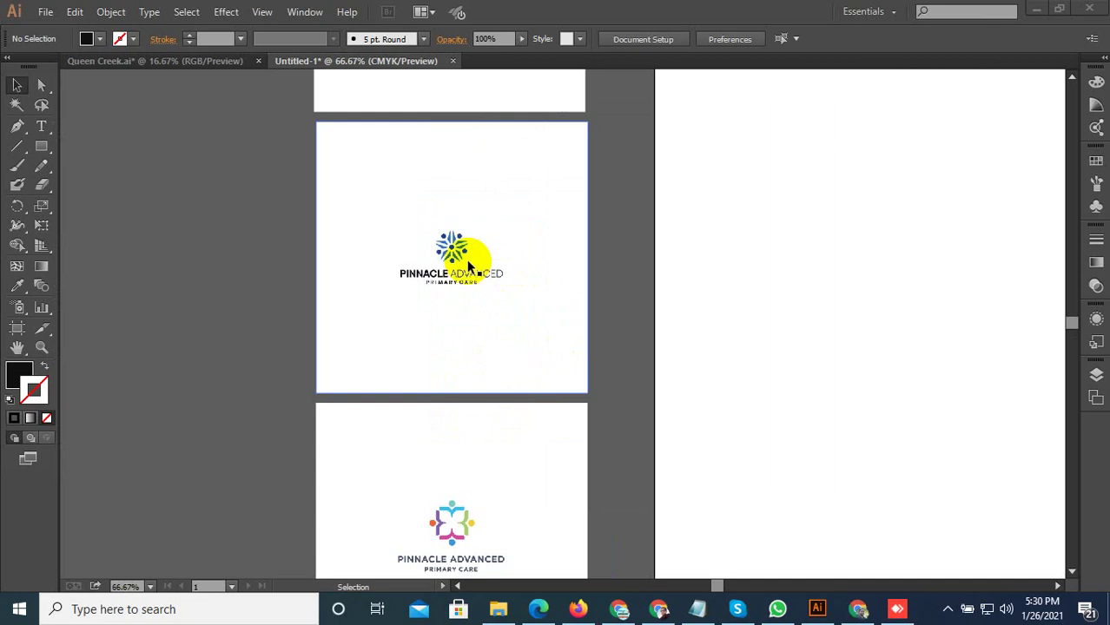
scroll(469, 265, up, 4)
scroll(466, 260, down, 4)
scroll(473, 247, down, 3)
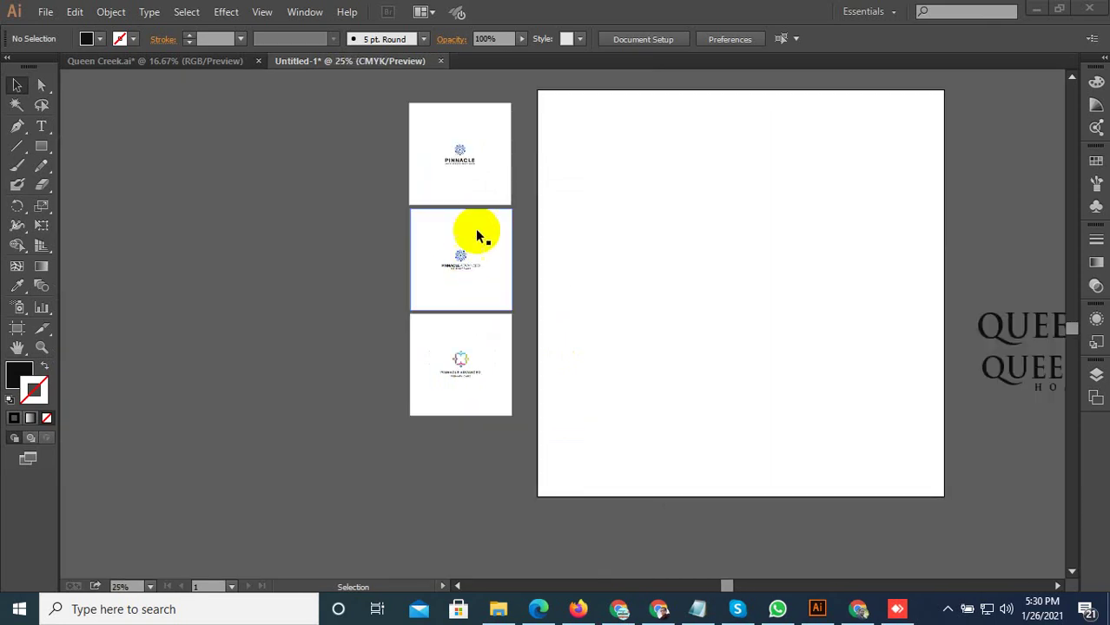
scroll(477, 235, up, 3)
scroll(453, 167, up, 3)
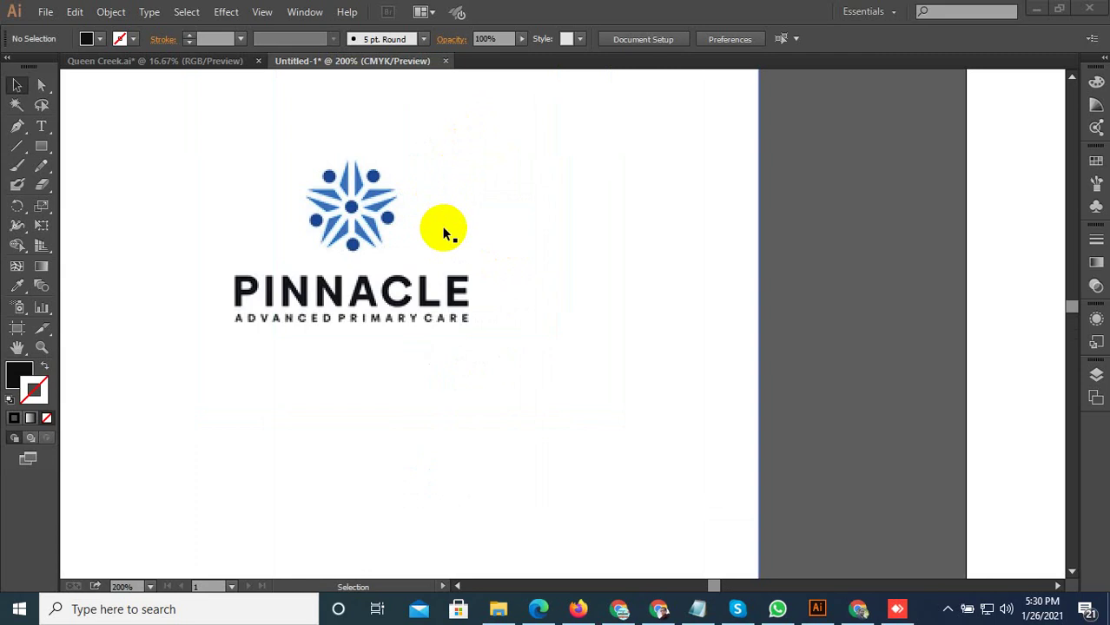
scroll(431, 224, down, 2)
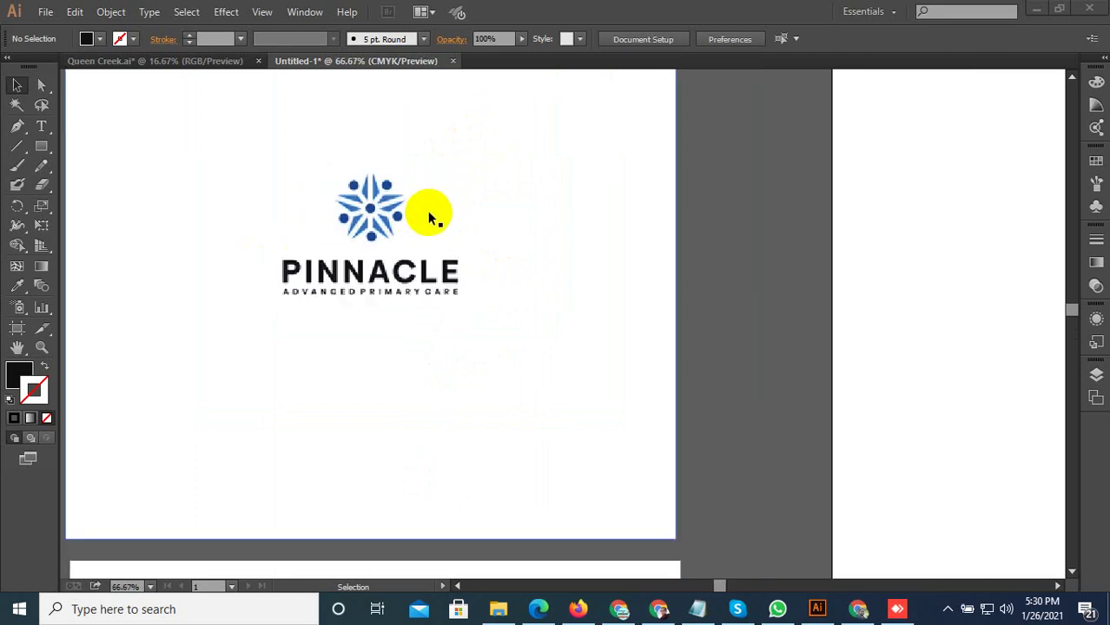
scroll(429, 221, down, 1)
scroll(408, 486, up, 3)
scroll(426, 476, down, 3)
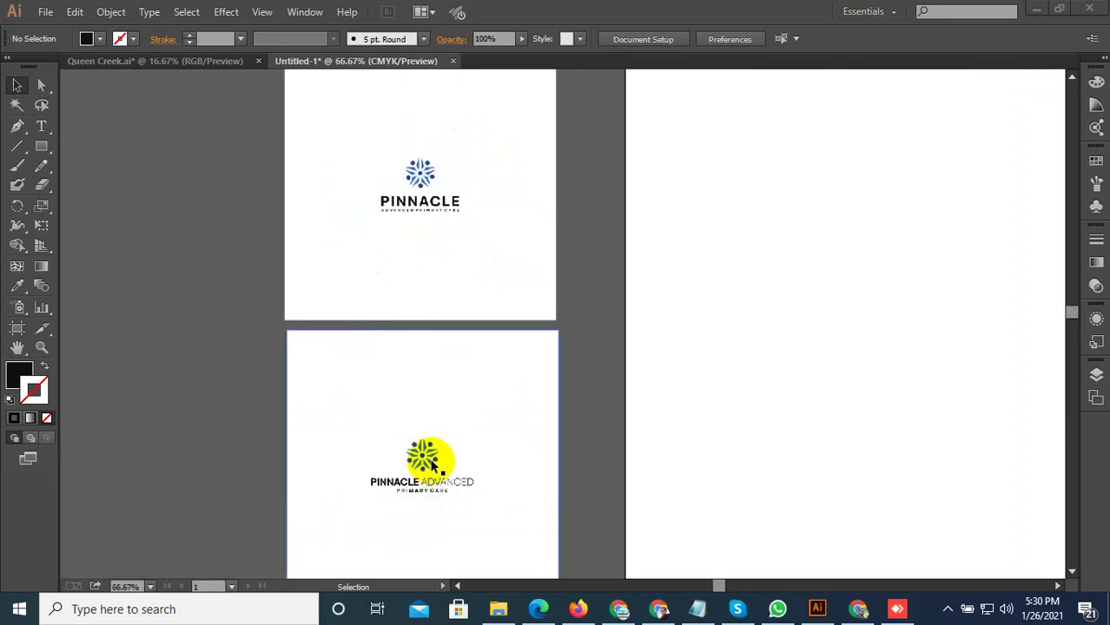
scroll(431, 217, up, 2)
scroll(434, 296, down, 4)
scroll(433, 486, up, 5)
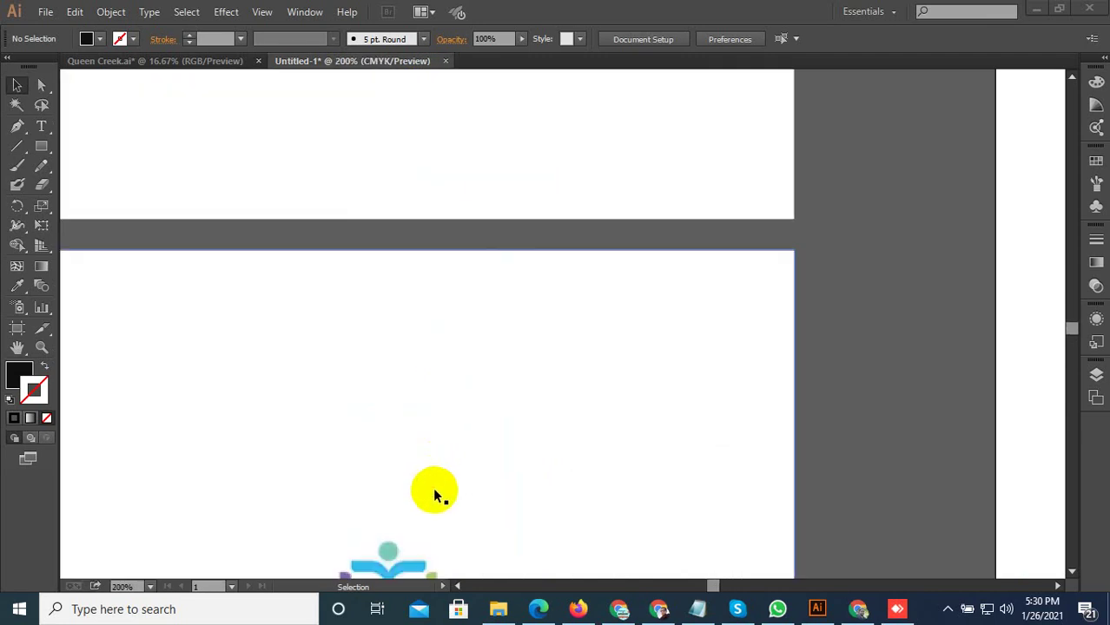
scroll(481, 364, down, 4)
scroll(473, 433, up, 2)
scroll(487, 348, down, 3)
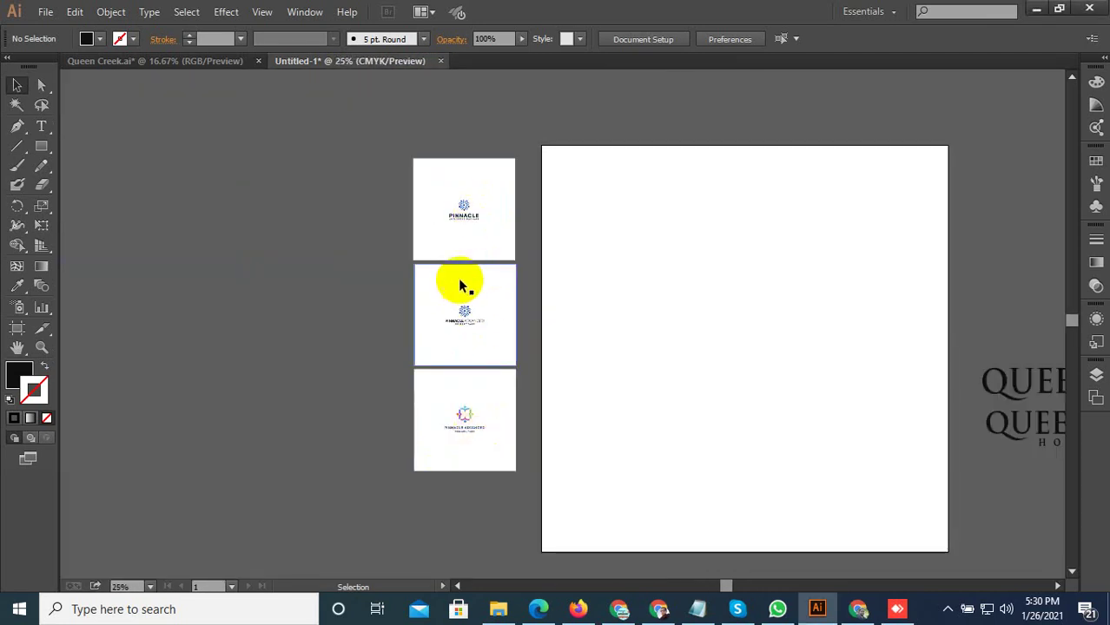
scroll(459, 287, up, 1)
Bring up and dismiss the Windows Start menu, then readjust the zoom on the star
key(super)
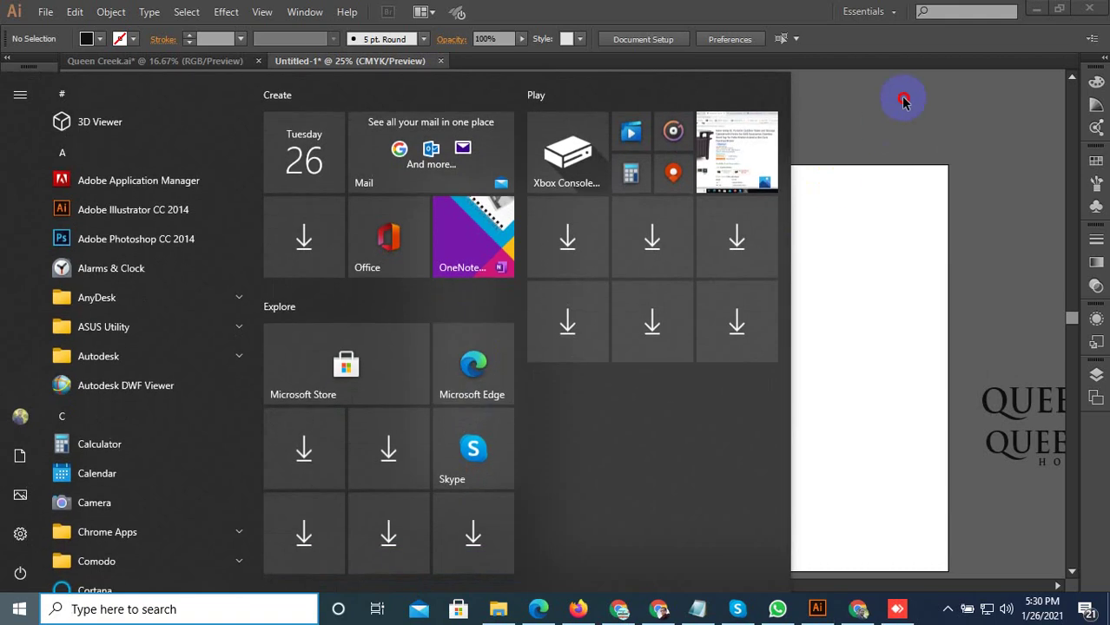
click(905, 99)
scroll(491, 364, up, 1)
scroll(371, 274, up, 3)
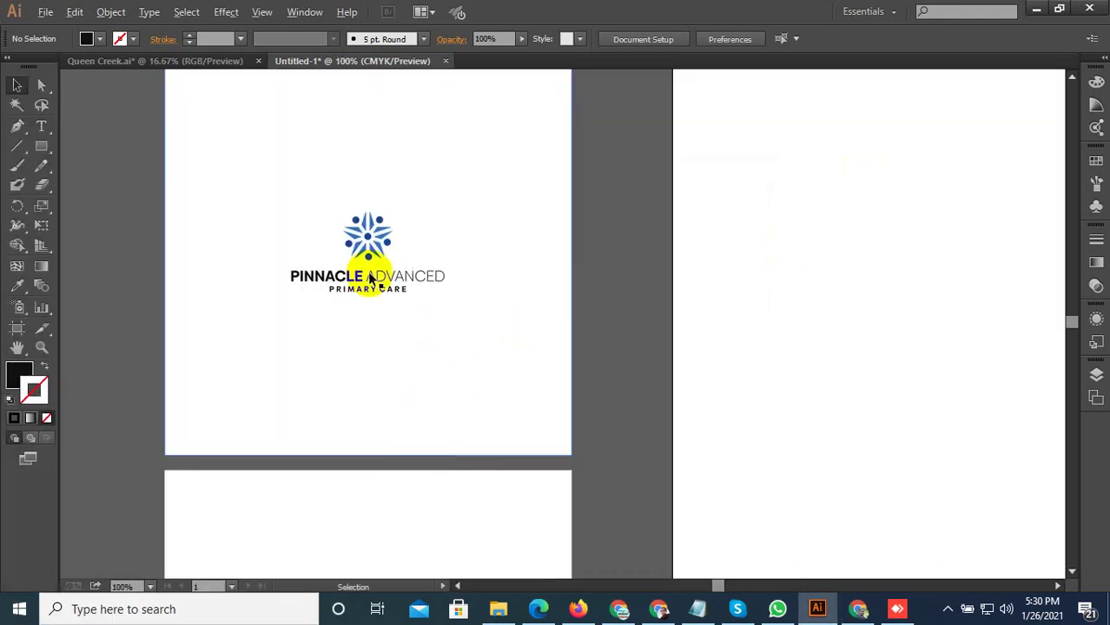
scroll(367, 279, up, 3)
scroll(580, 373, down, 5)
scroll(523, 92, up, 3)
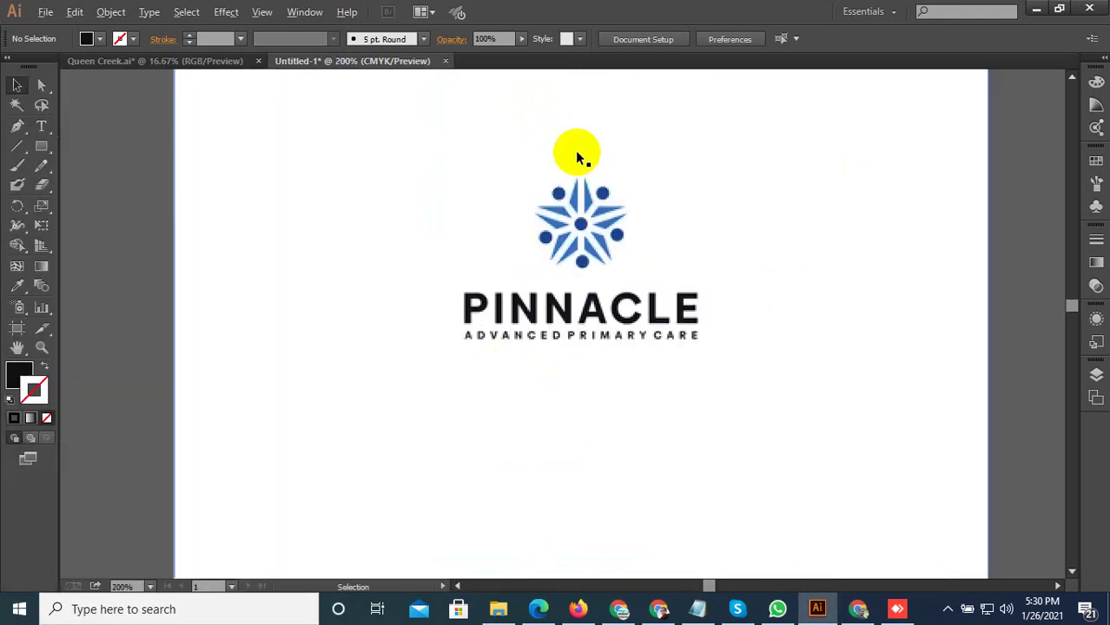
scroll(607, 245, down, 3)
scroll(595, 430, up, 4)
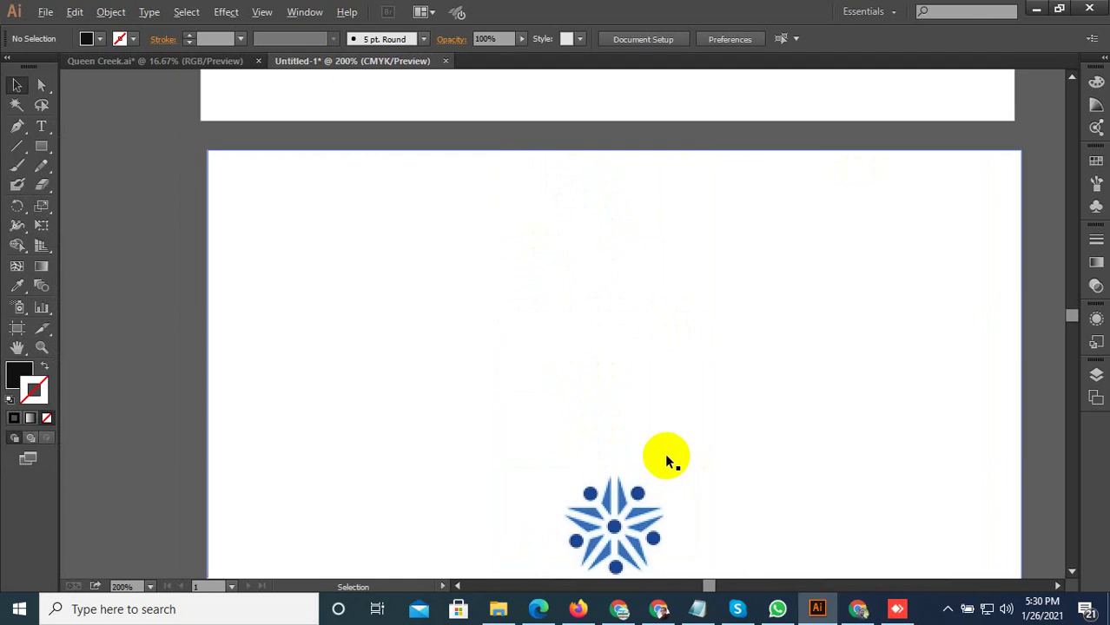
scroll(491, 304, down, 3)
Select the logo image and press Delete, settle at 800% on the star, and pick the Pen tool
click(494, 196)
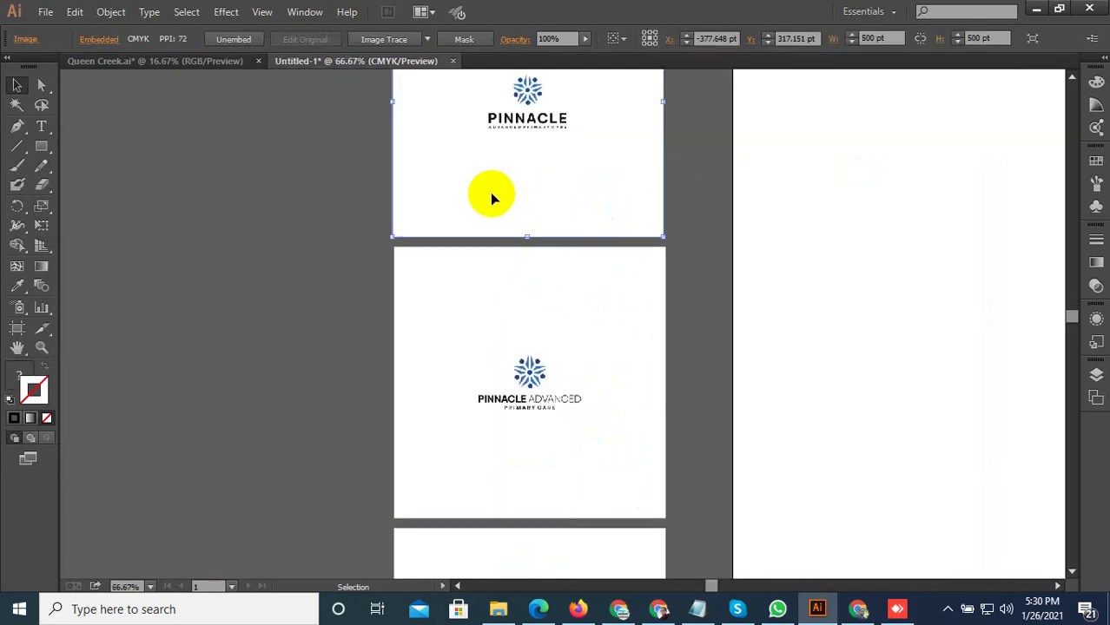
key(Delete)
scroll(483, 248, down, 2)
scroll(528, 278, up, 2)
scroll(532, 261, up, 5)
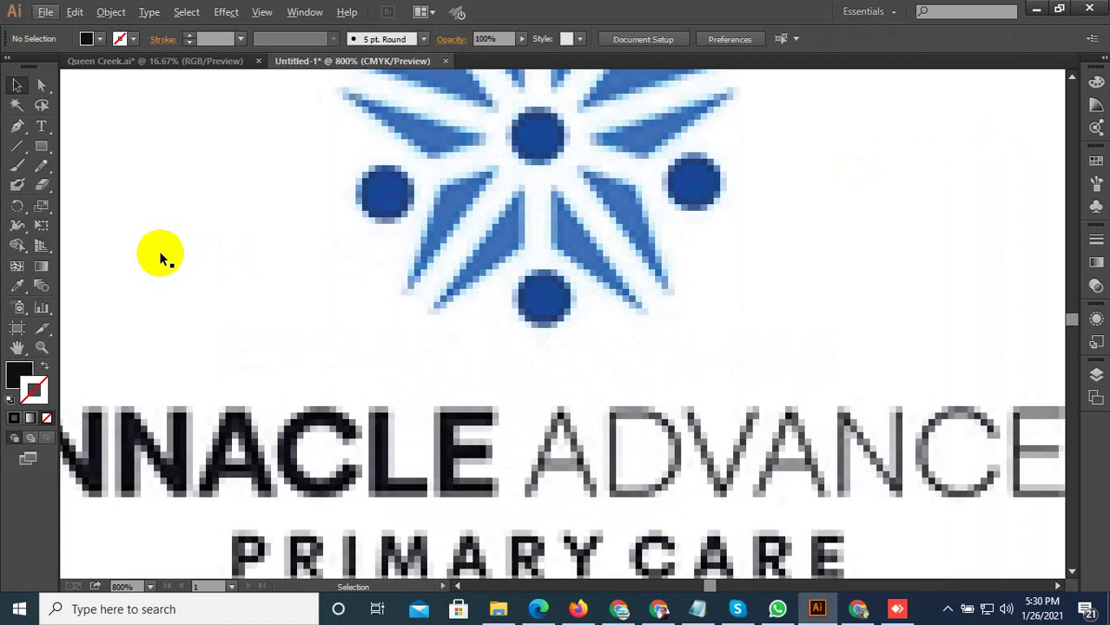
click(26, 132)
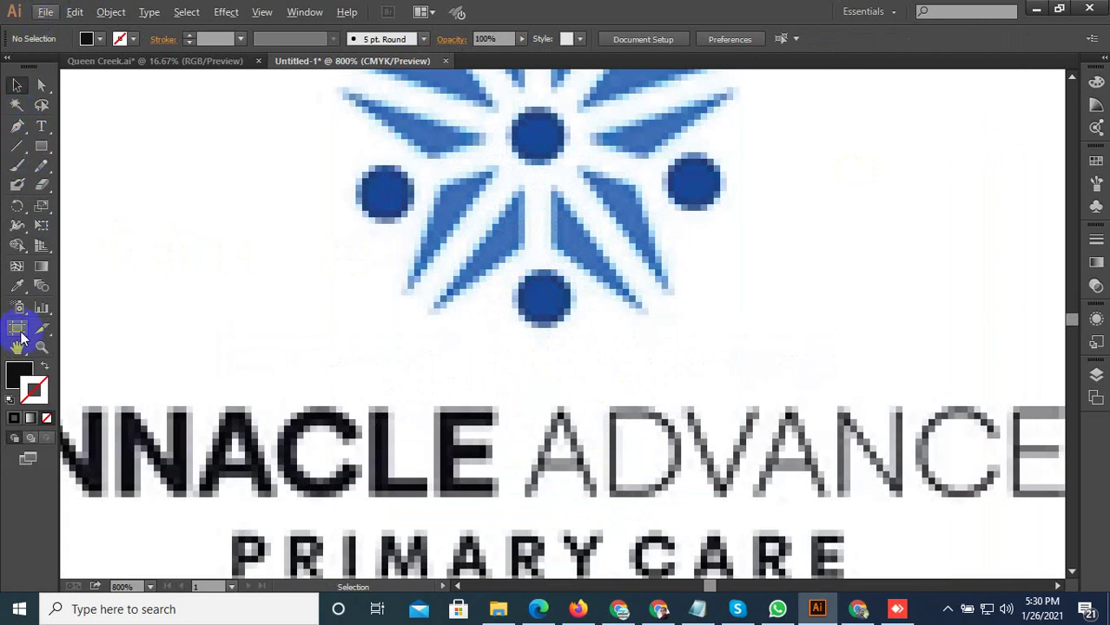
click(33, 391)
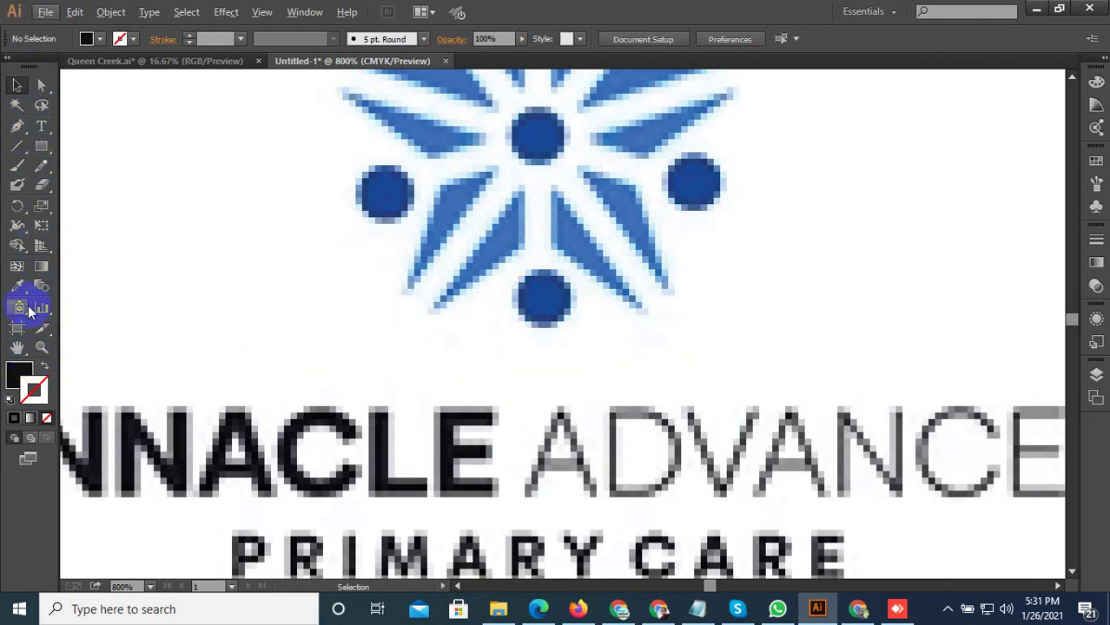
Trace the lower-left spike as a closed three-point black triangle with the Pen, then select it
click(19, 126)
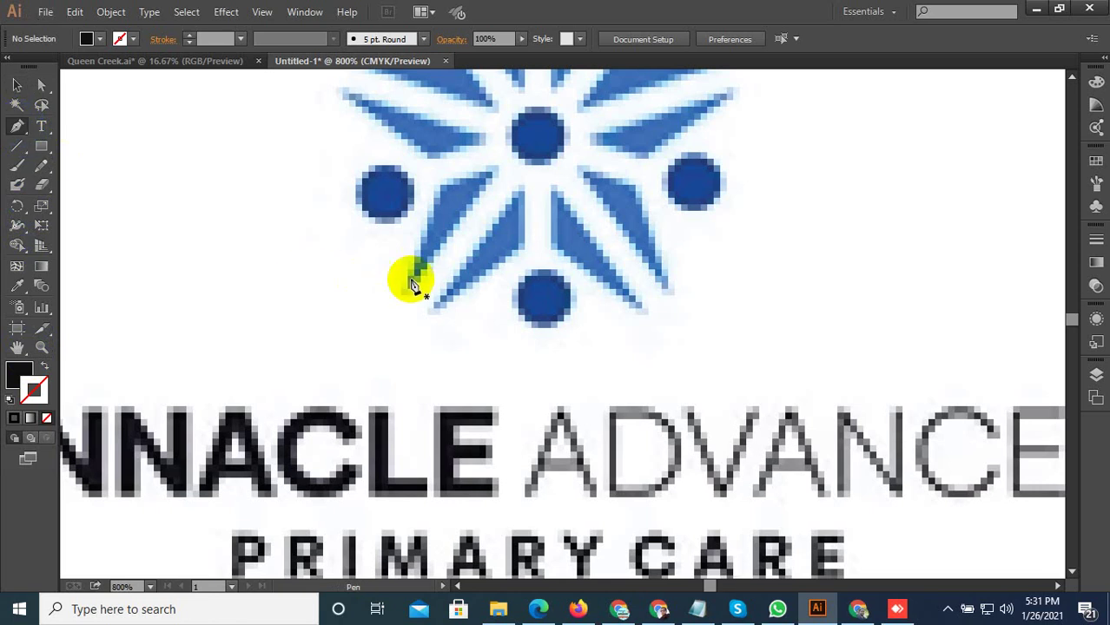
scroll(442, 317, up, 3)
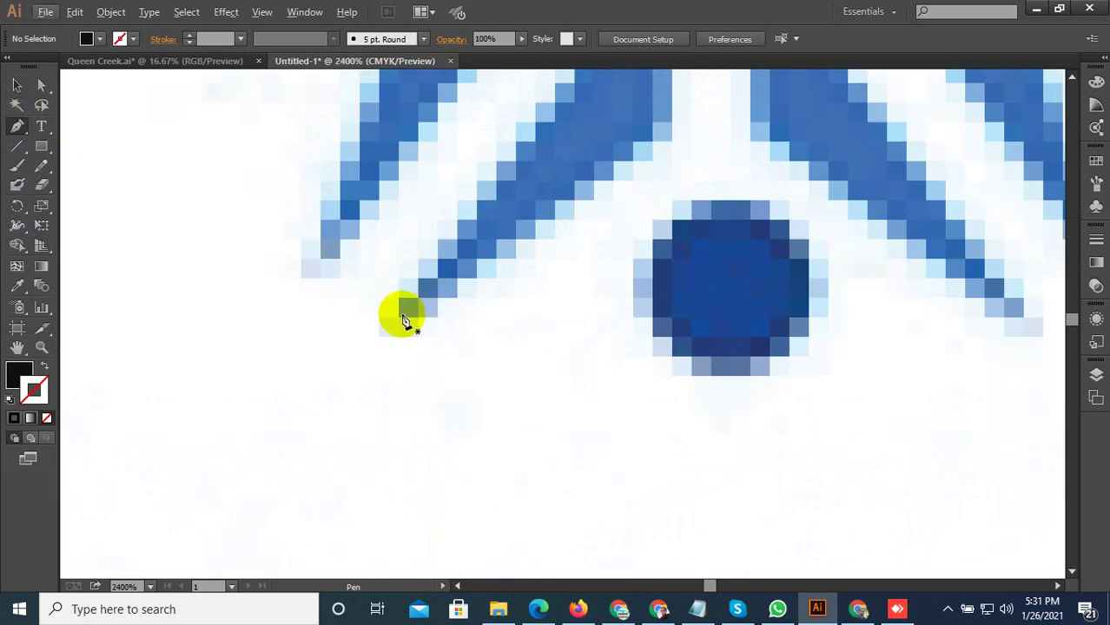
click(403, 299)
scroll(389, 434, down, 2)
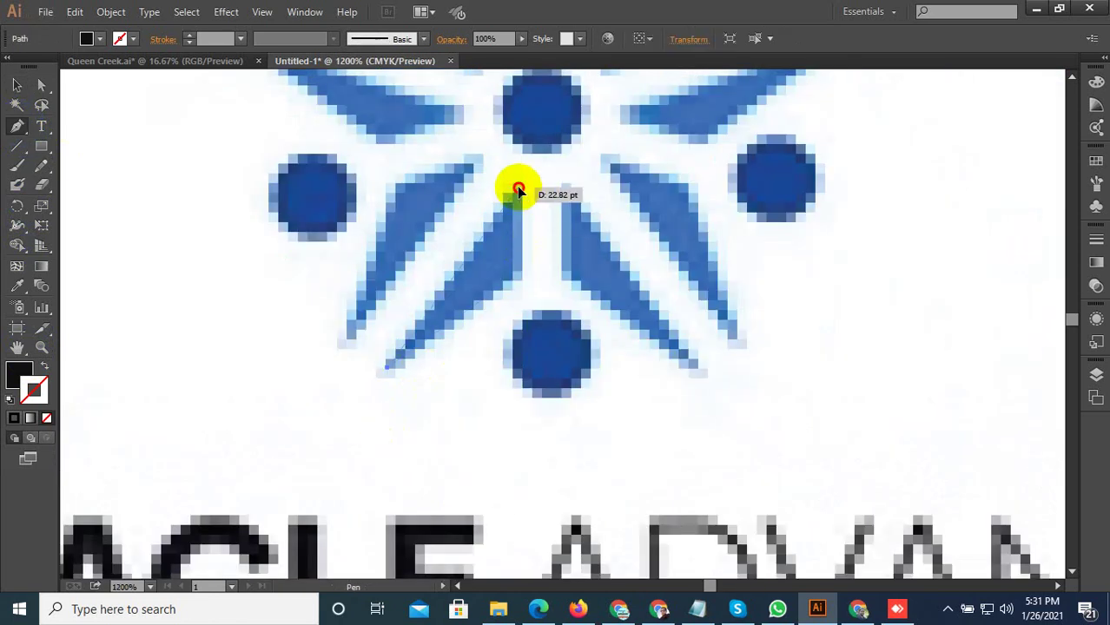
click(519, 190)
click(519, 276)
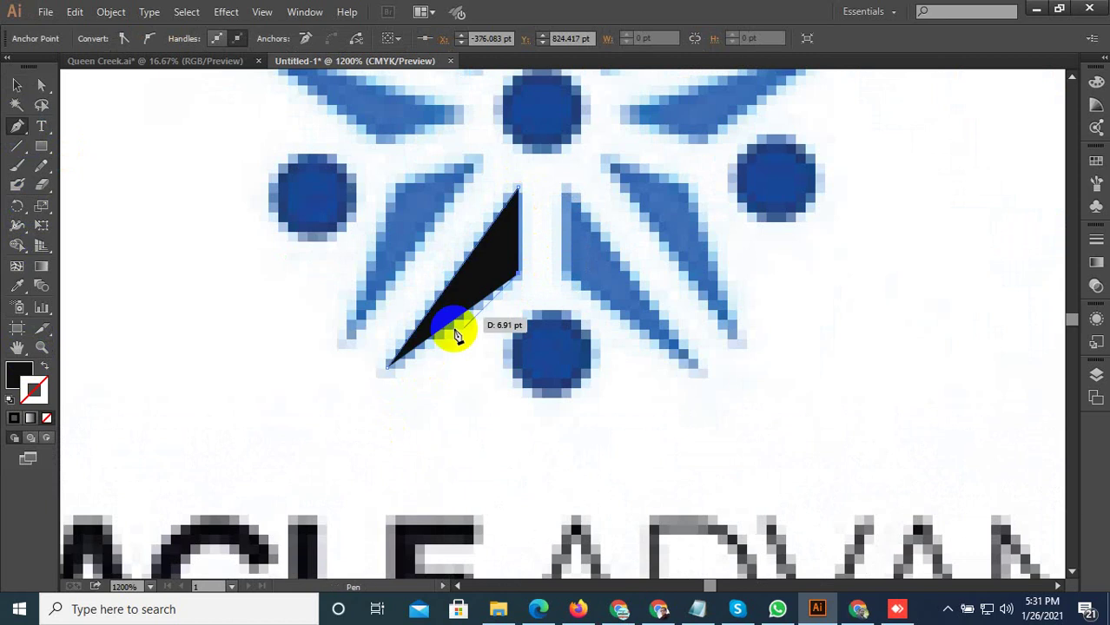
click(388, 365)
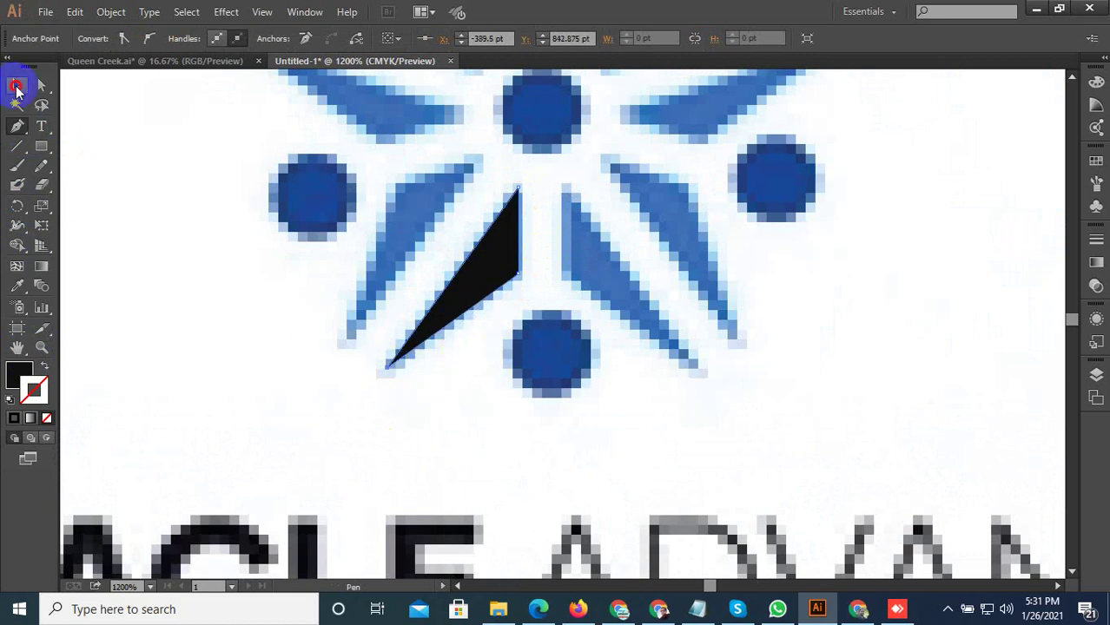
click(16, 84)
click(479, 294)
click(485, 268)
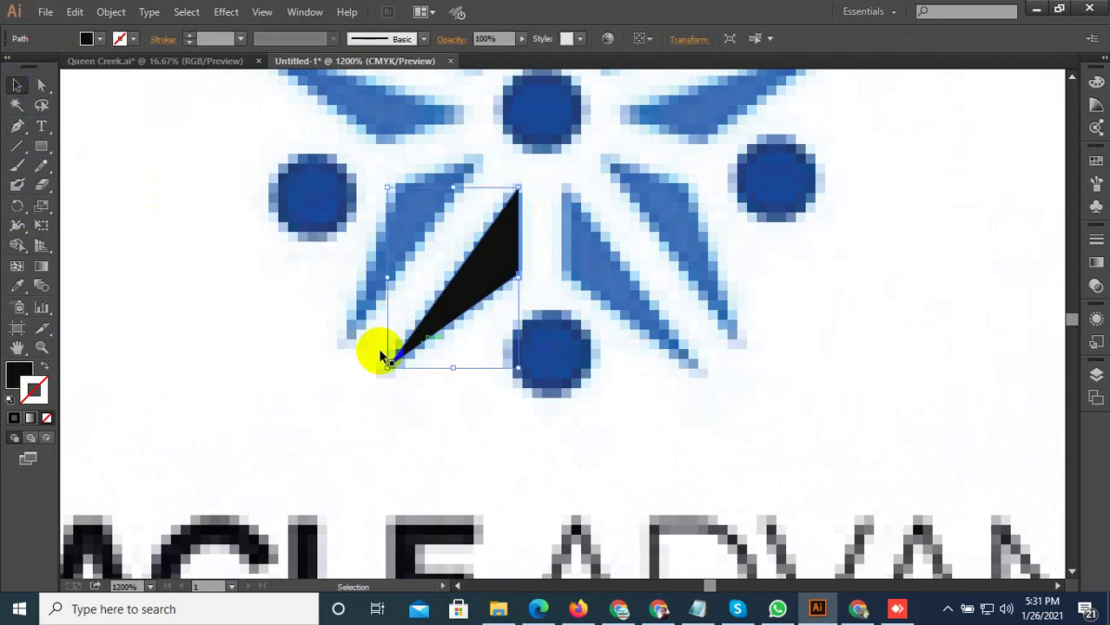
Copy the black spike rotated 180° around the star's centre onto the upper-right spike
click(16, 206)
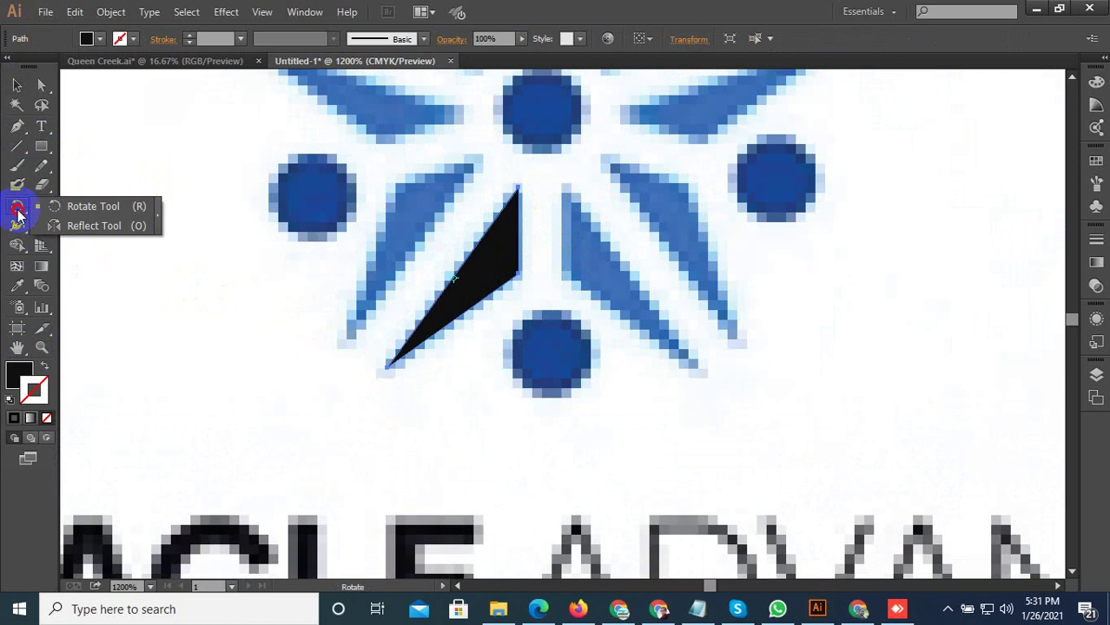
click(64, 209)
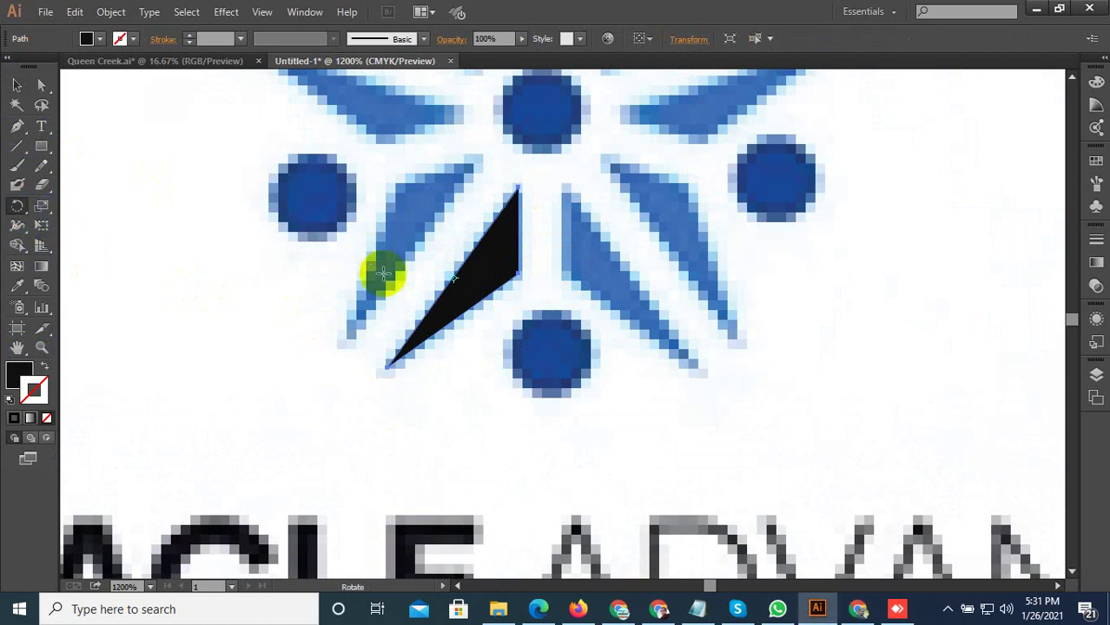
click(459, 278)
drag(459, 278, 505, 253)
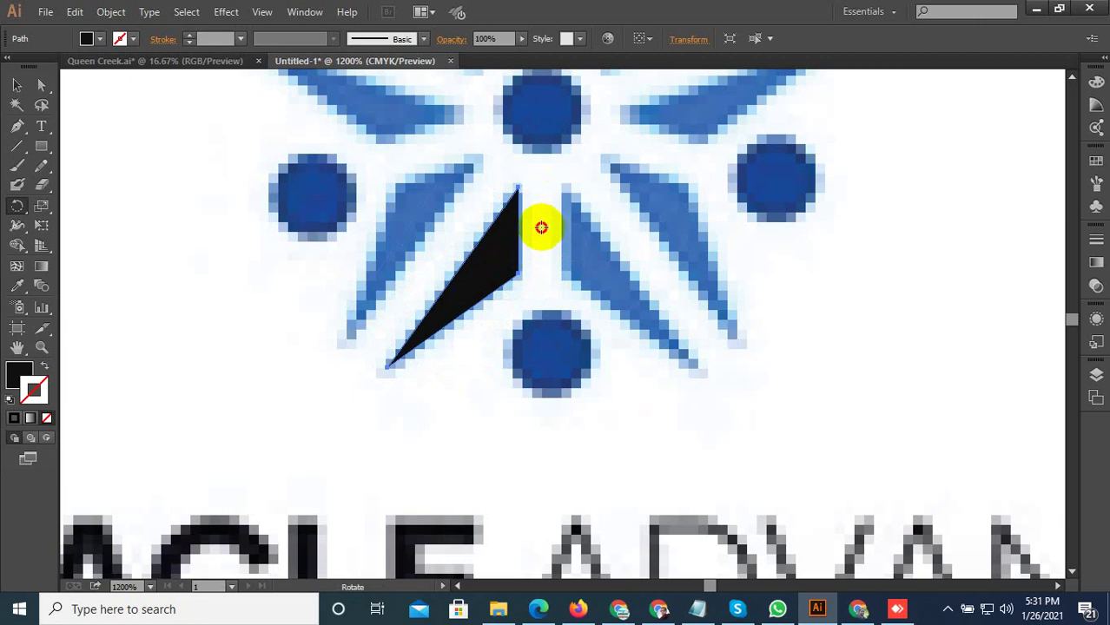
alt+click(541, 227)
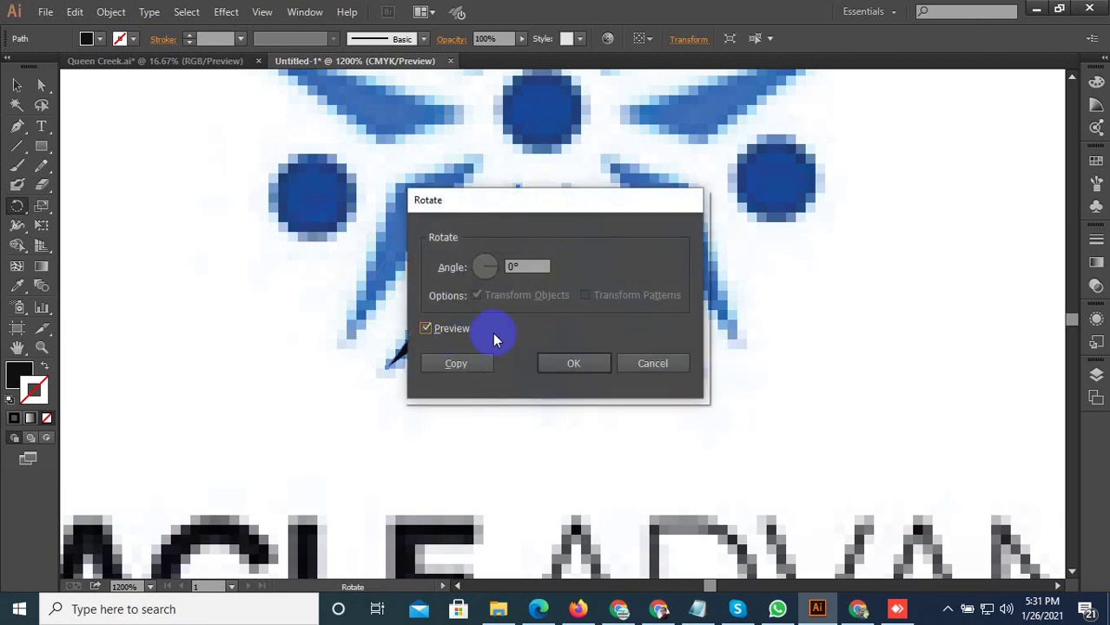
click(522, 267)
drag(523, 265, 540, 267)
text(180)
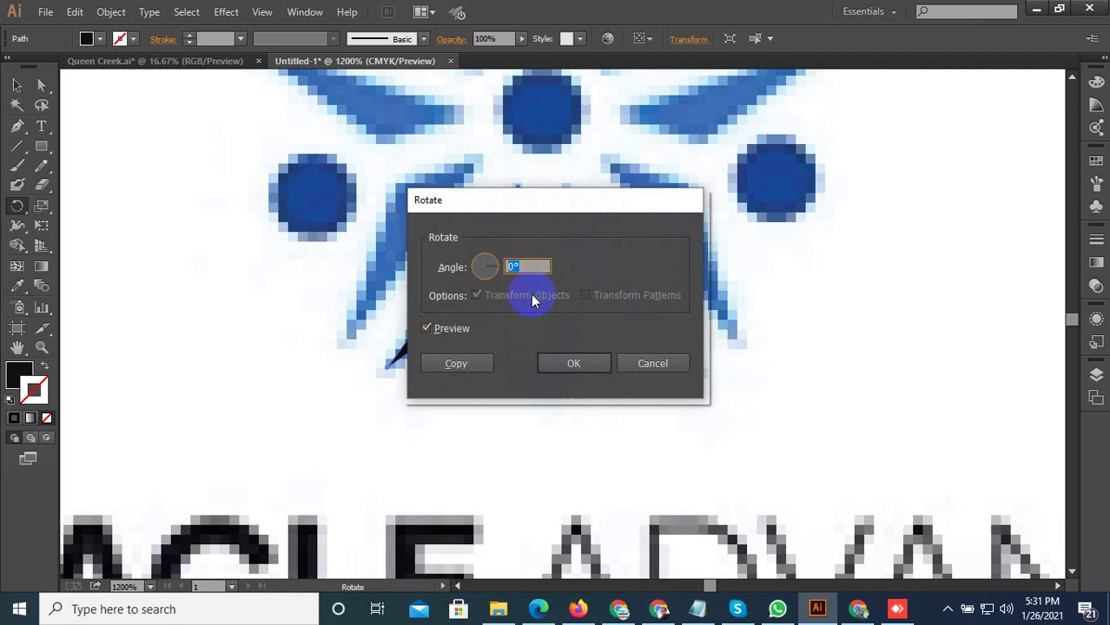
click(464, 367)
scroll(637, 205, up, 2)
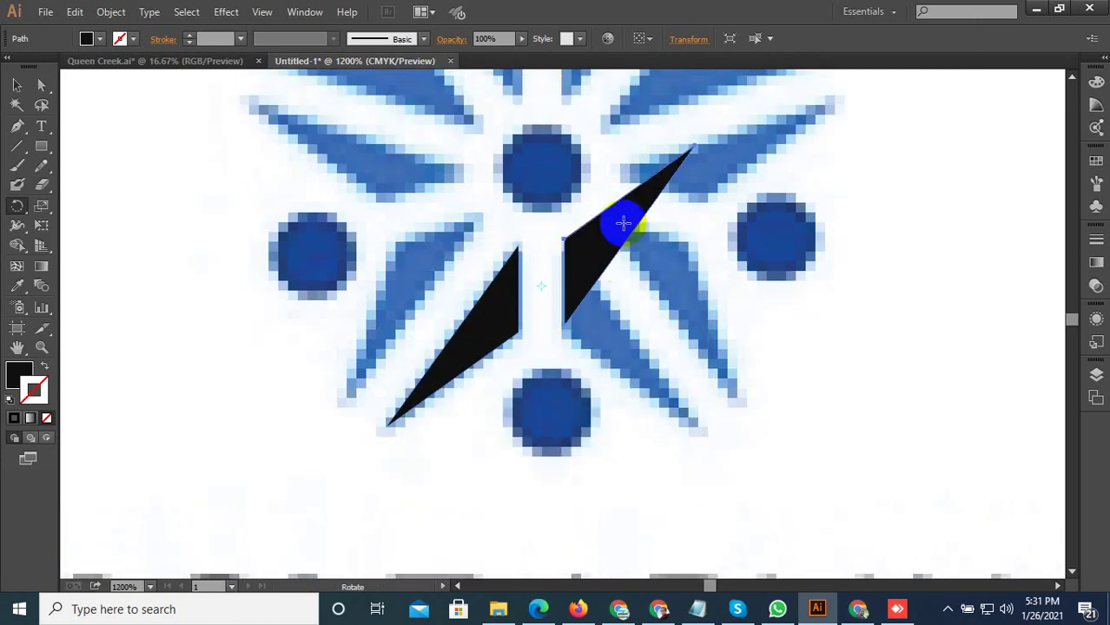
Rotate the right black spike 180°, then add a rotated copy crossing it in an X
click(17, 84)
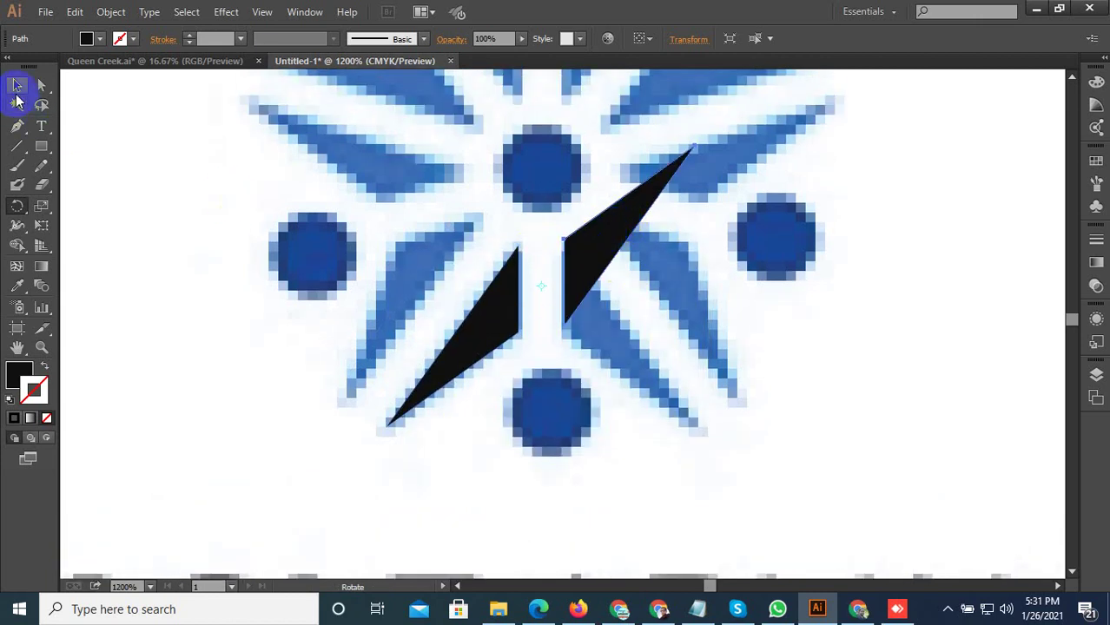
click(612, 285)
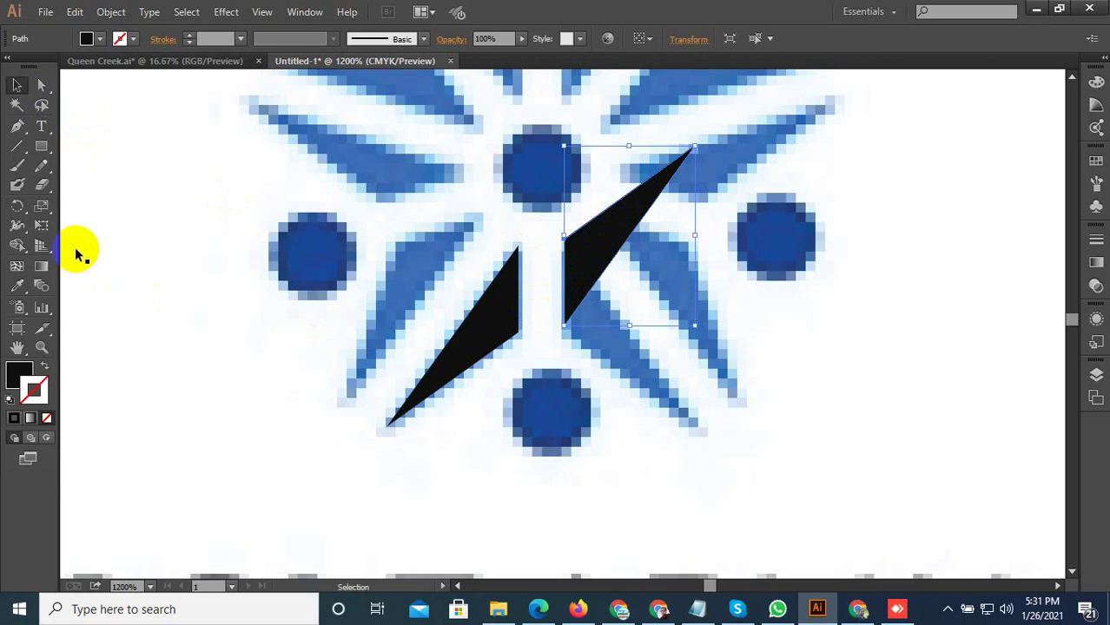
click(19, 206)
double_click(19, 207)
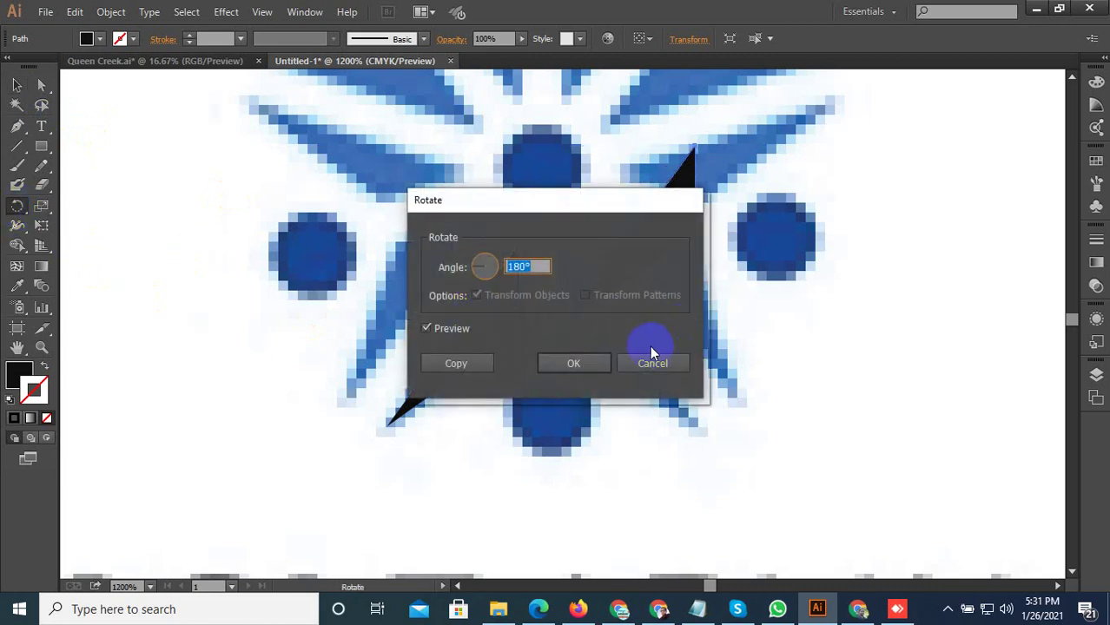
click(575, 361)
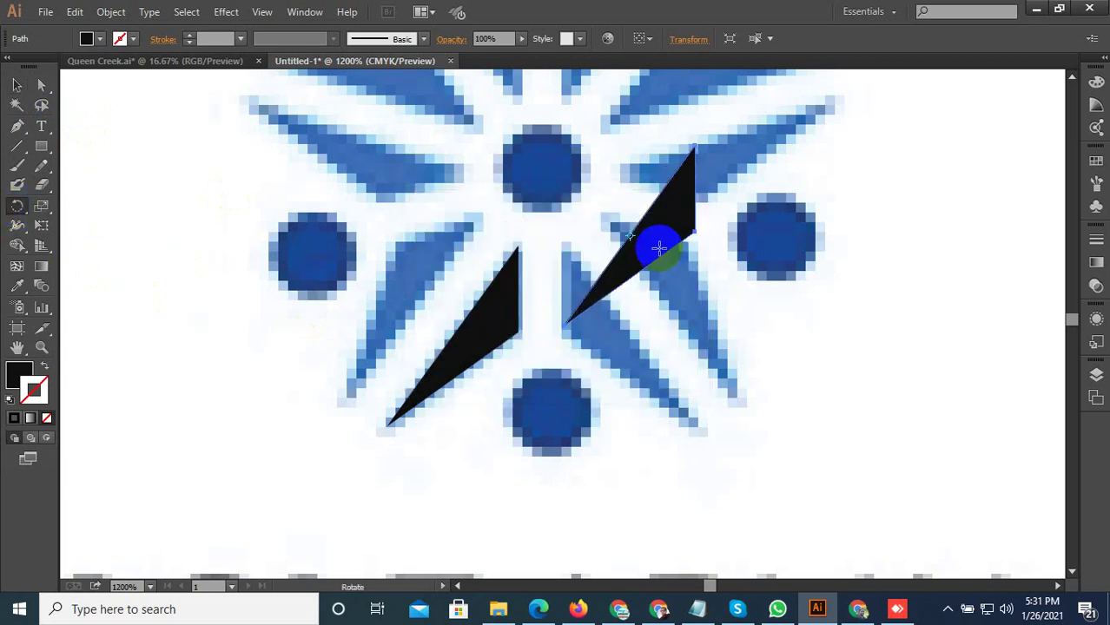
double_click(17, 209)
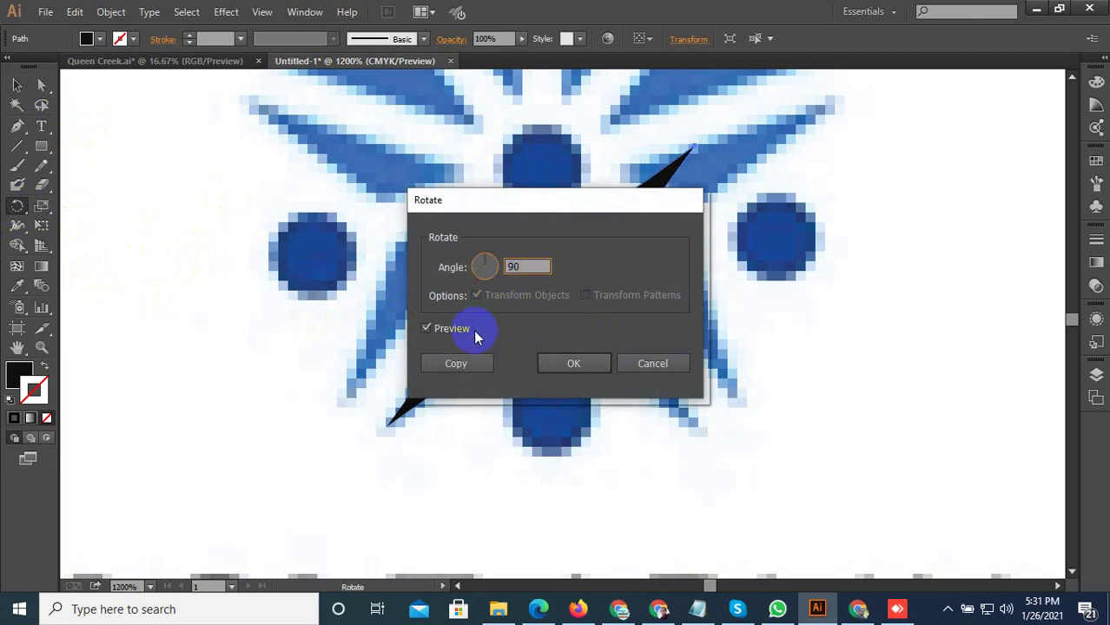
click(460, 364)
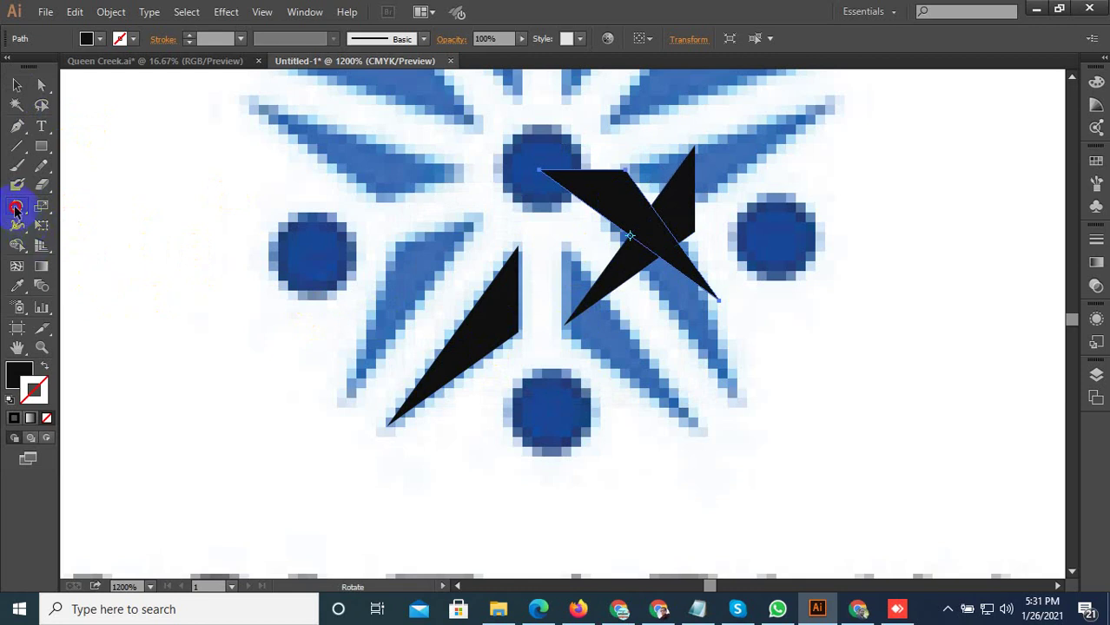
double_click(17, 207)
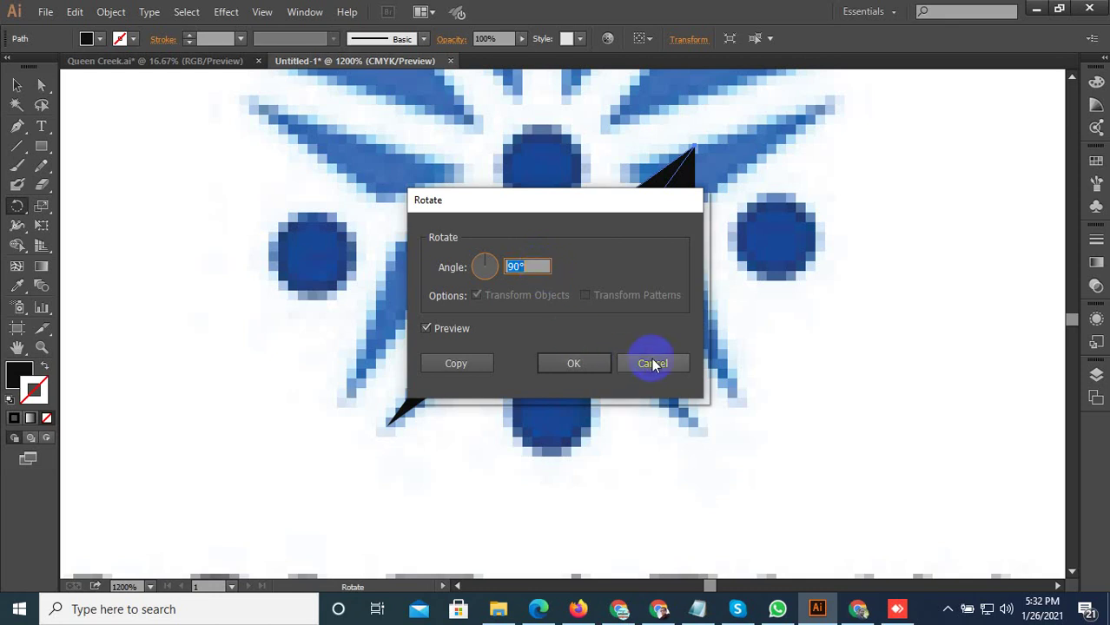
Cancel the 90° rotation and move the rotated copy down over the bottom circle
drag(599, 199, 595, 383)
click(649, 546)
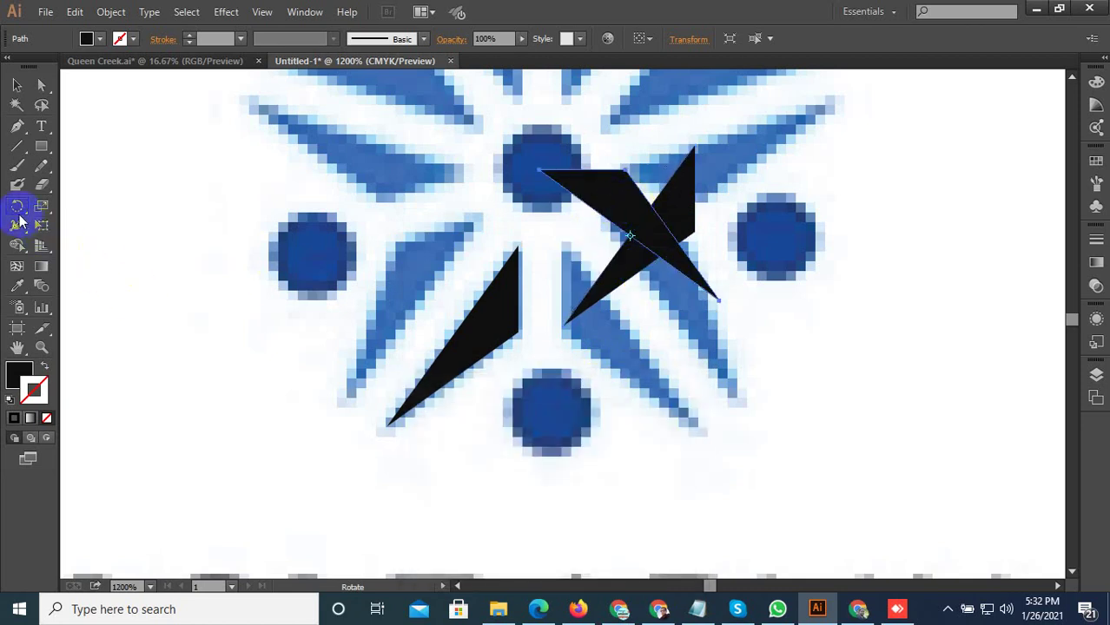
click(24, 231)
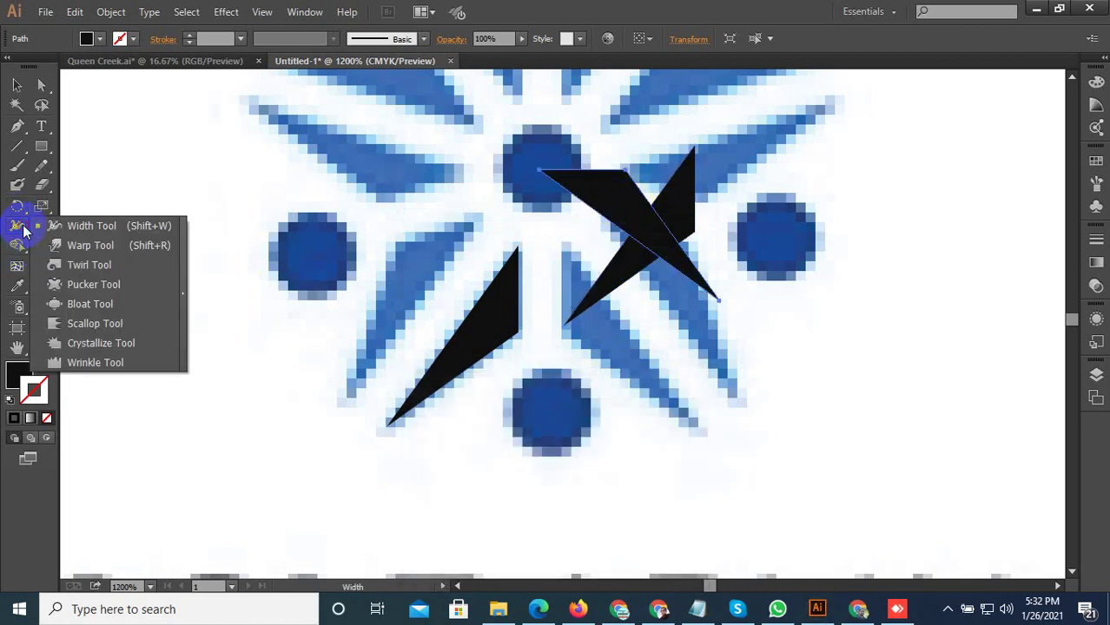
click(15, 152)
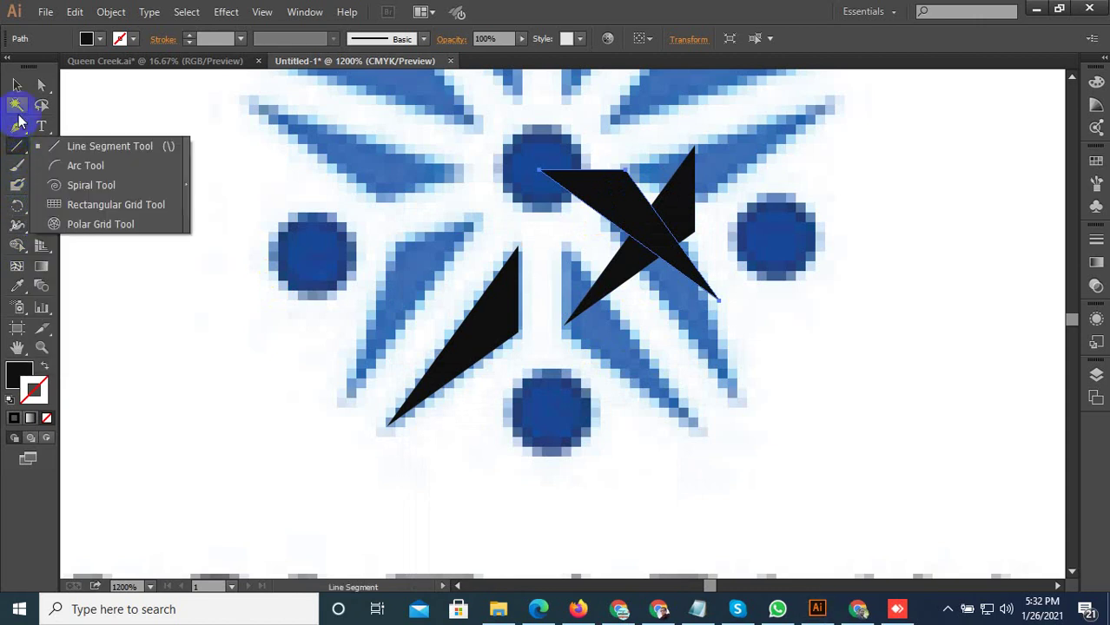
click(17, 84)
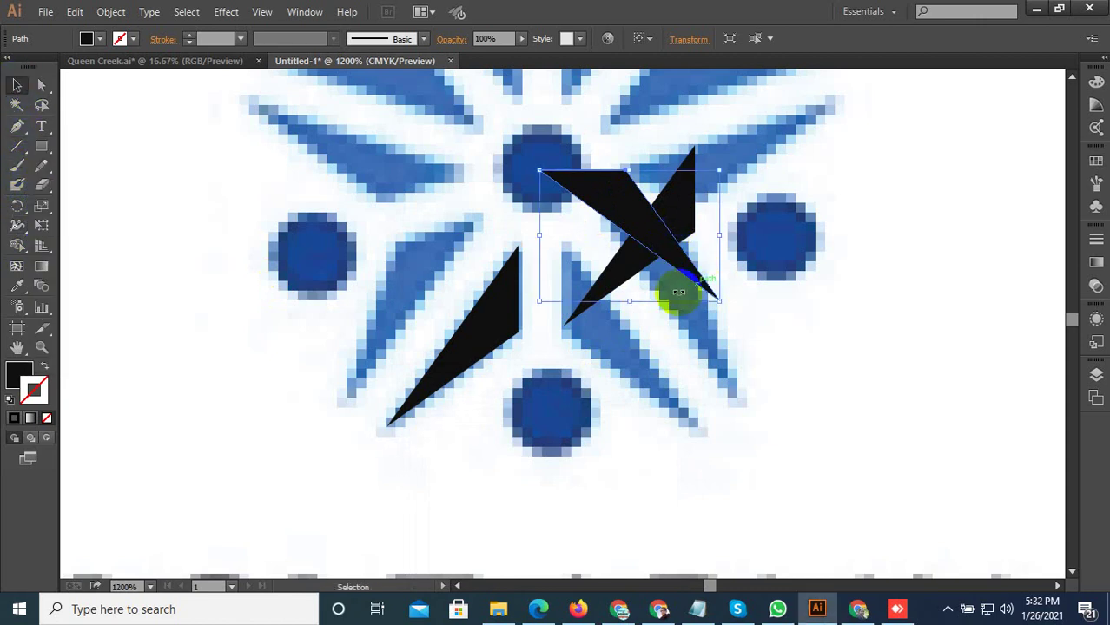
drag(627, 204, 596, 390)
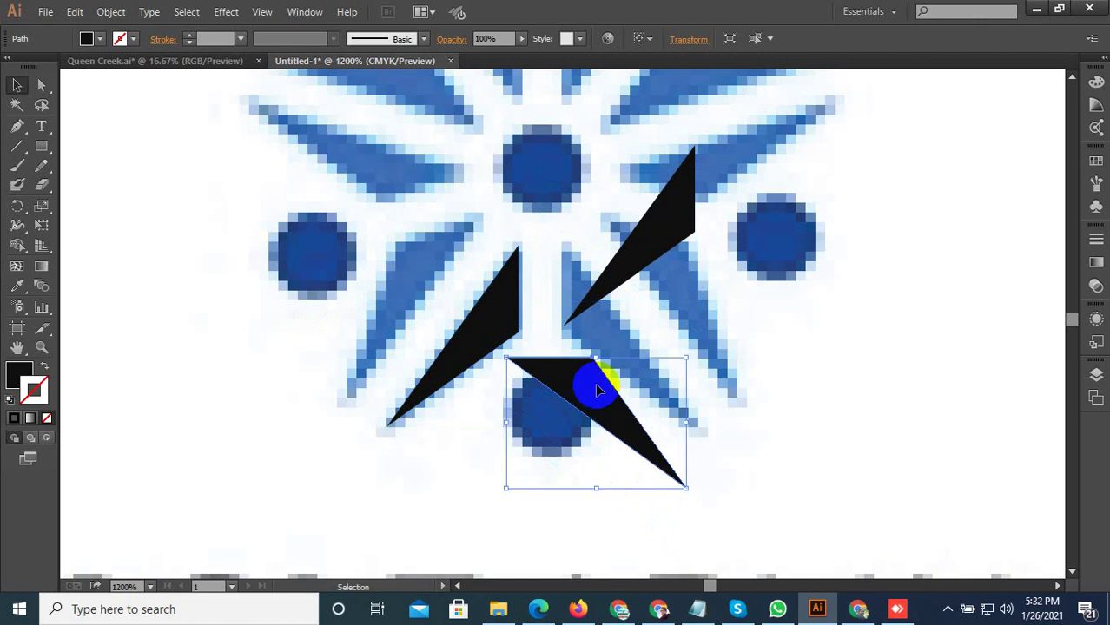
Move both right-hand black triangles off to the right of the logo, then select the left one
click(629, 253)
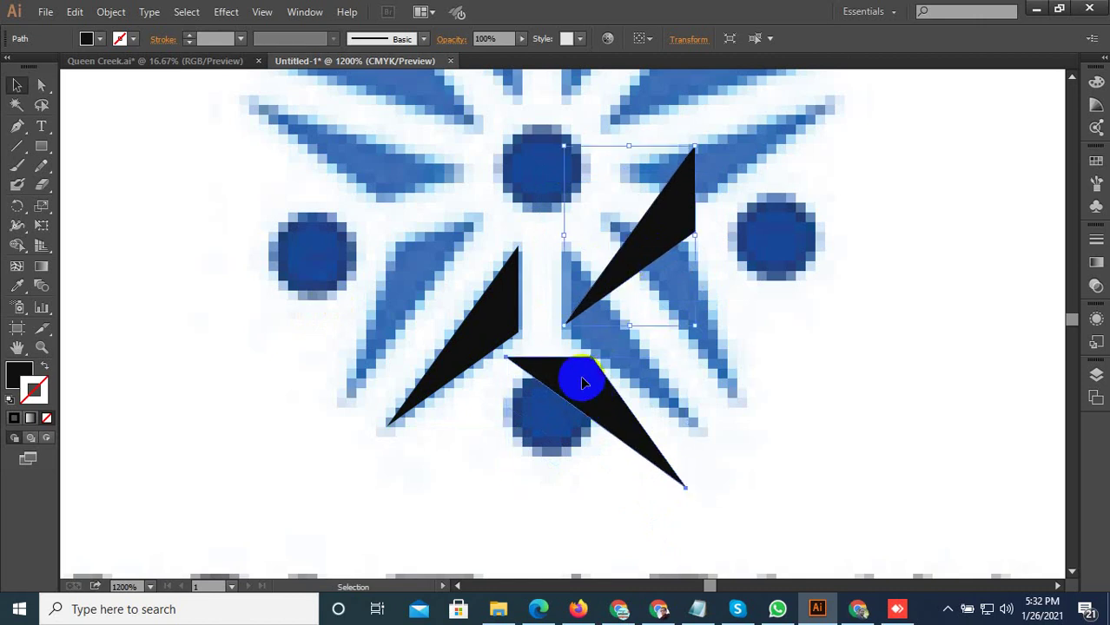
click(582, 382)
key(a)
click(658, 236)
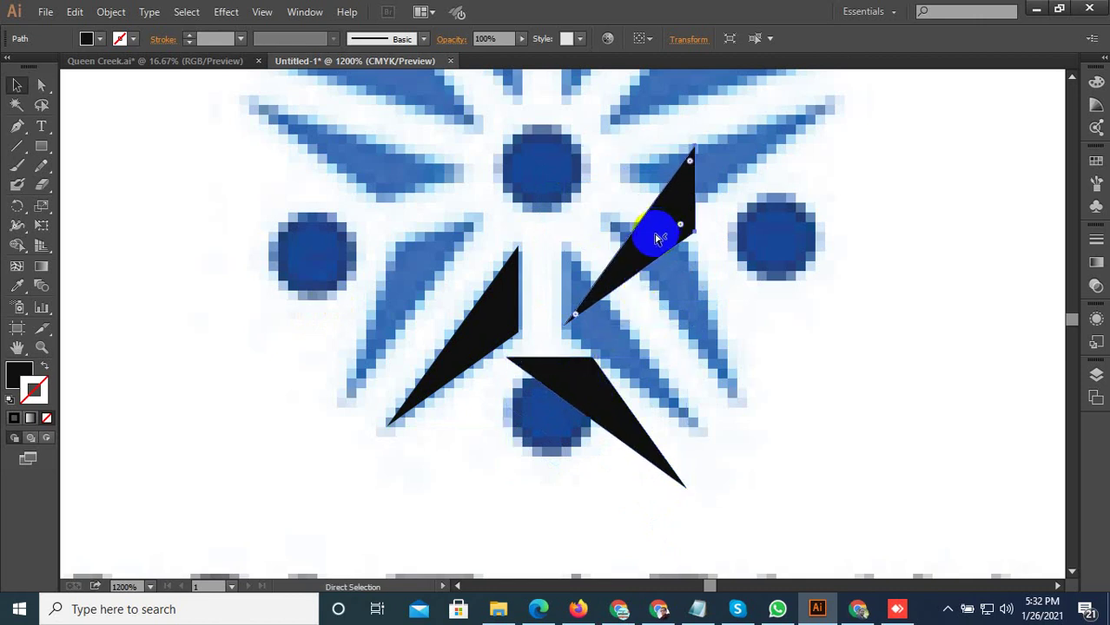
key(v)
shift+click(590, 385)
drag(590, 385, 825, 372)
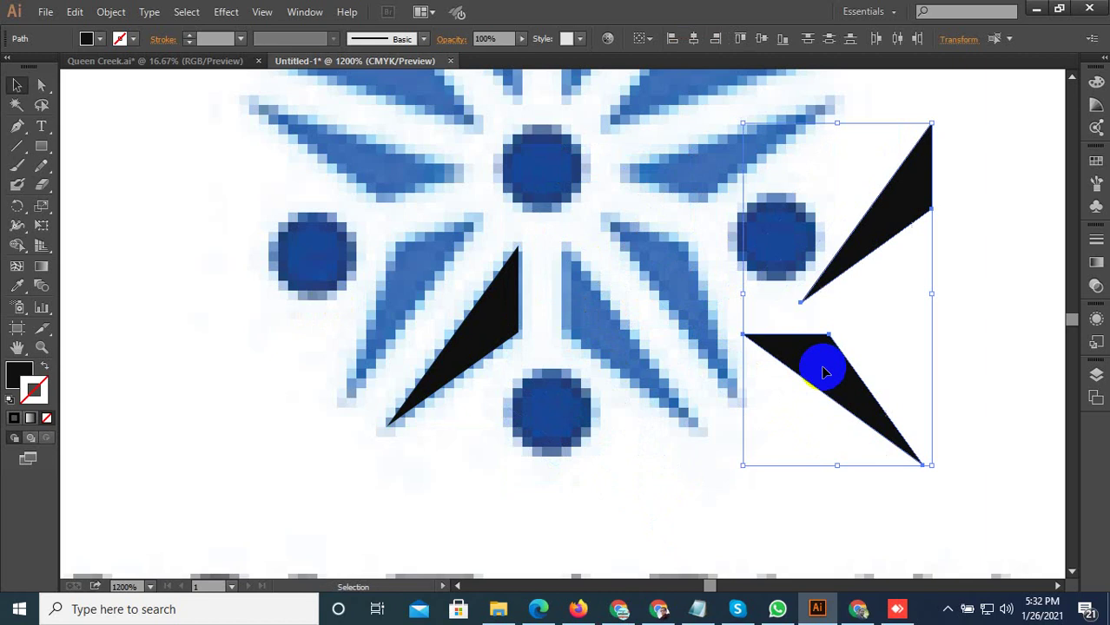
click(484, 306)
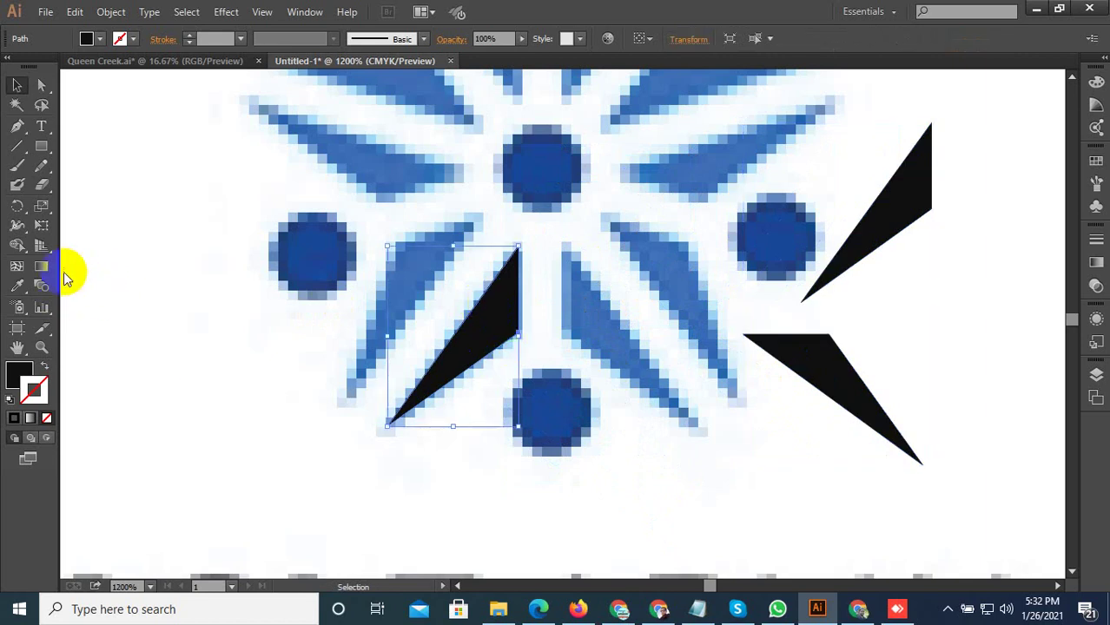
Make a mirrored copy of the left black triangle across a vertical axis
click(18, 210)
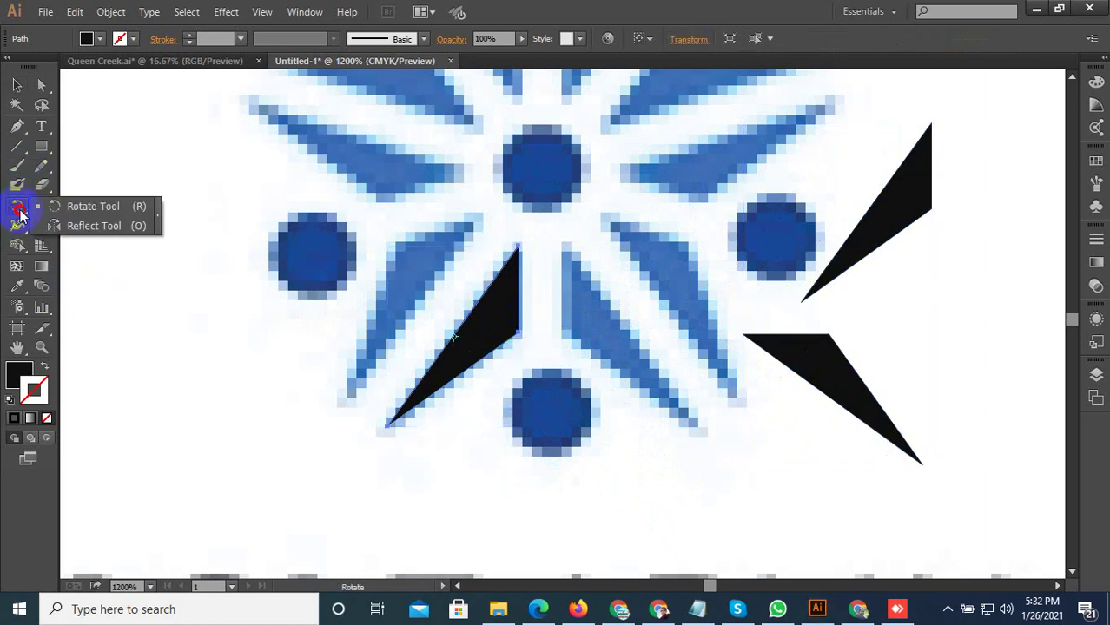
click(75, 227)
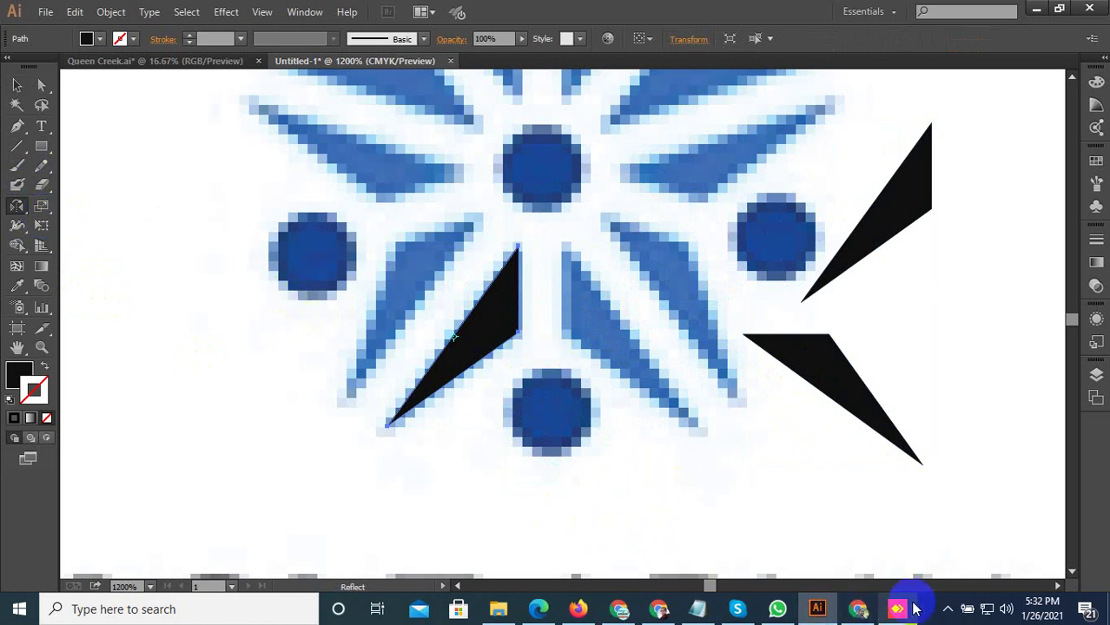
click(944, 612)
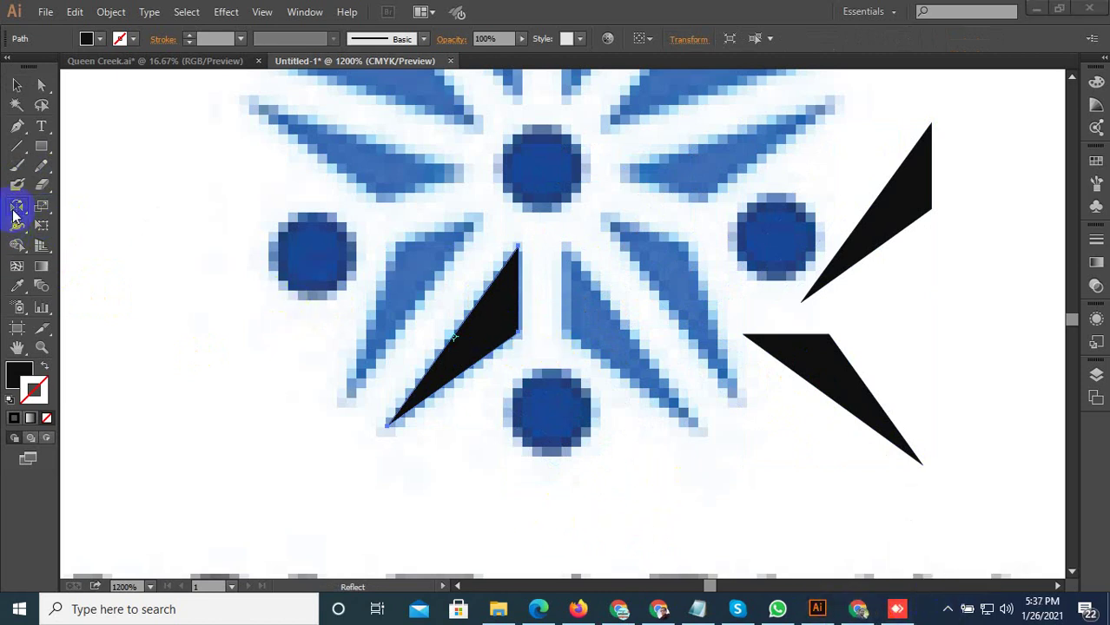
double_click(19, 206)
click(448, 233)
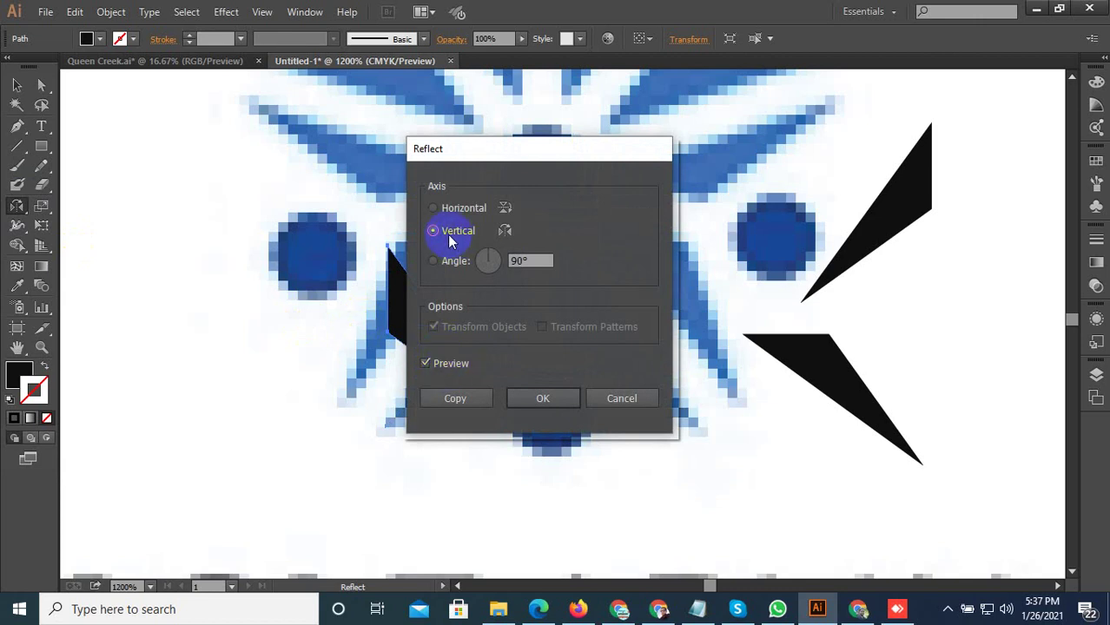
click(439, 210)
drag(495, 155, 763, 142)
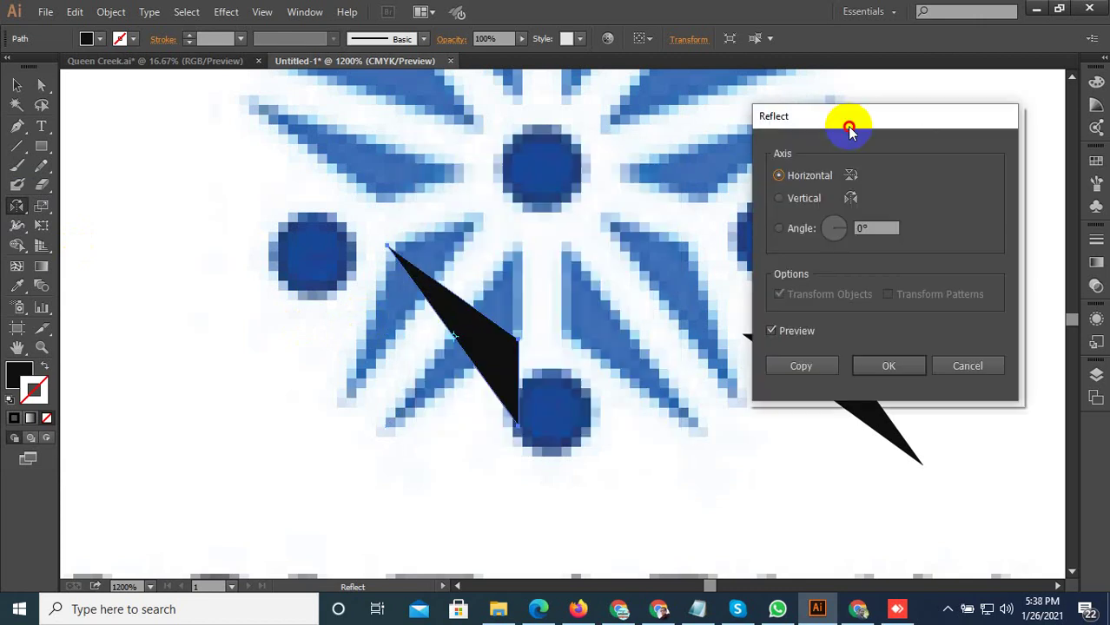
click(702, 214)
click(703, 245)
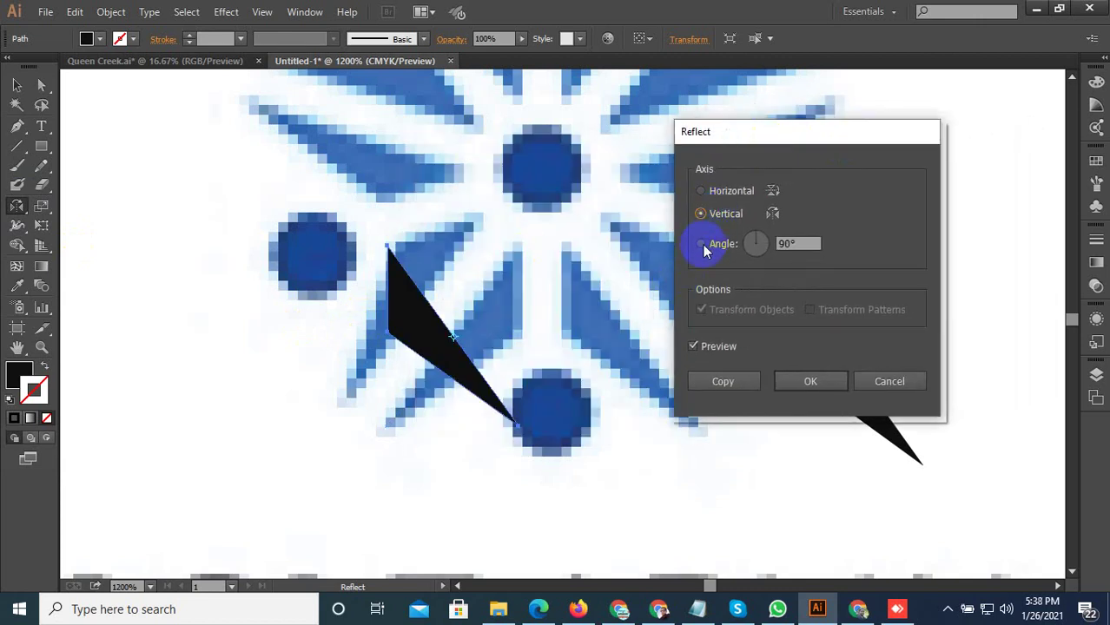
click(702, 214)
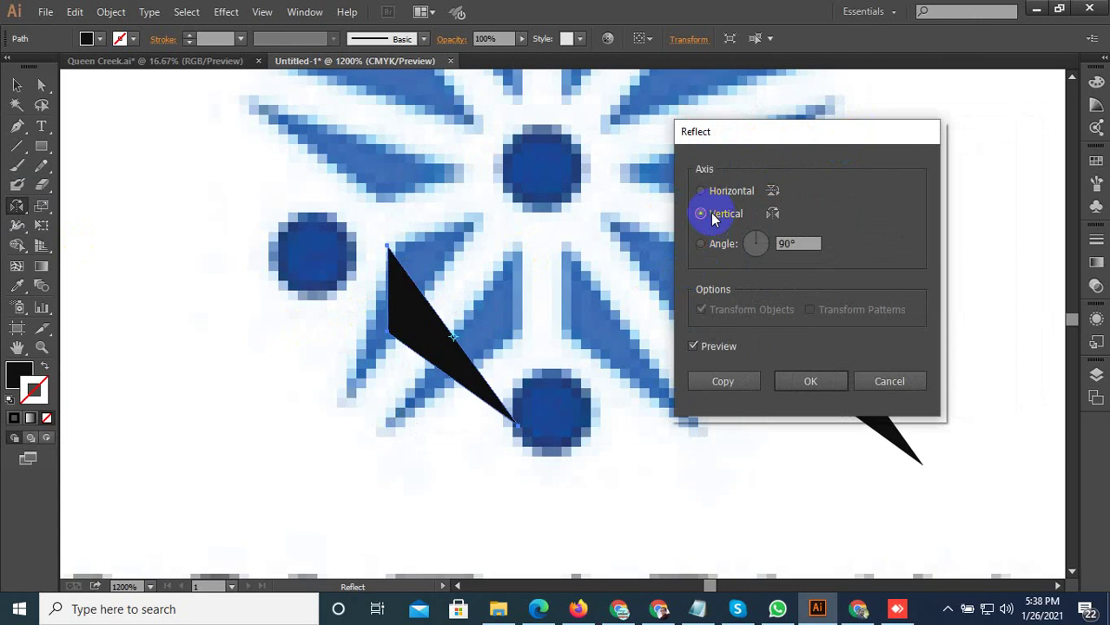
click(734, 383)
Move the mirrored triangle copy onto the star's inner right spoke
click(16, 84)
click(471, 315)
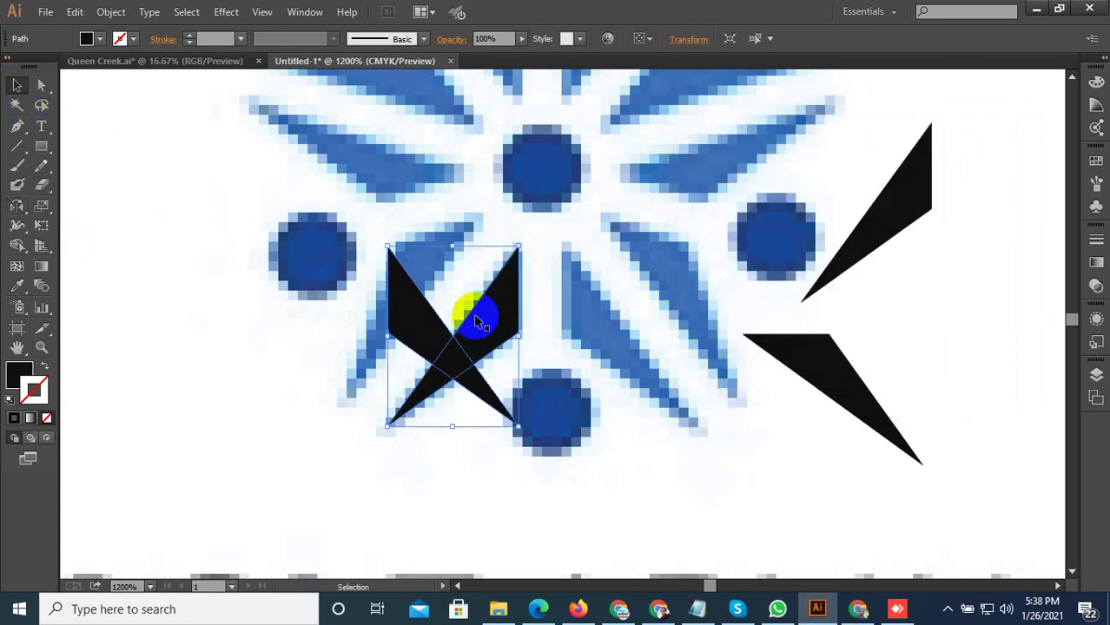
mouse_move(409, 305)
mouse_down()
mouse_move(616, 303)
mouse_move(592, 306)
mouse_up()
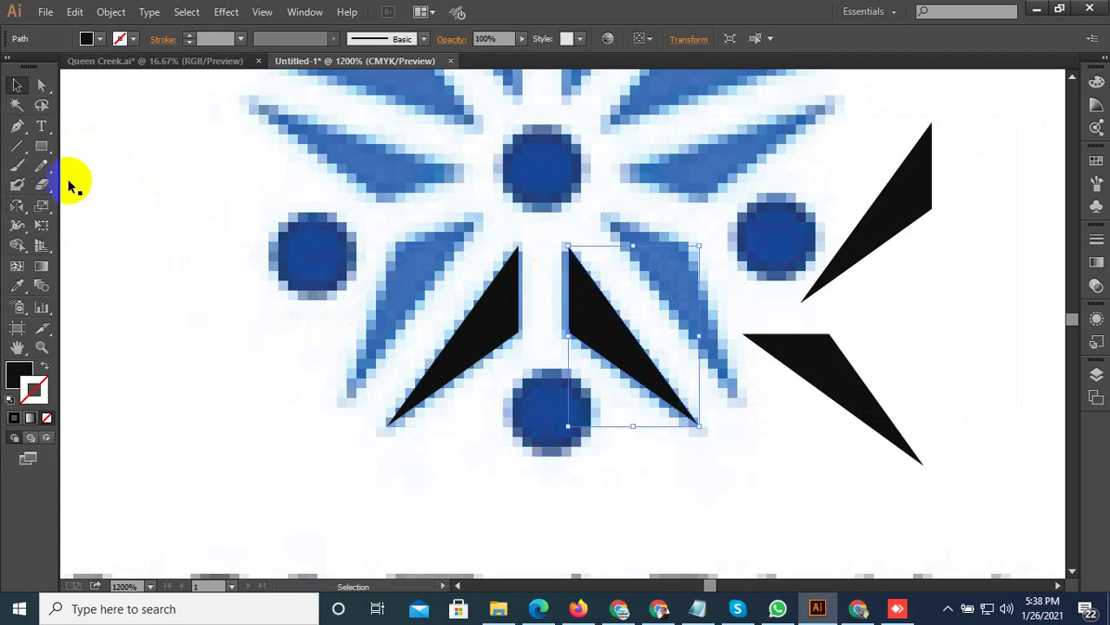
click(37, 148)
Draw a black circle over the bottom blue dot and select it with both lower triangles
click(103, 182)
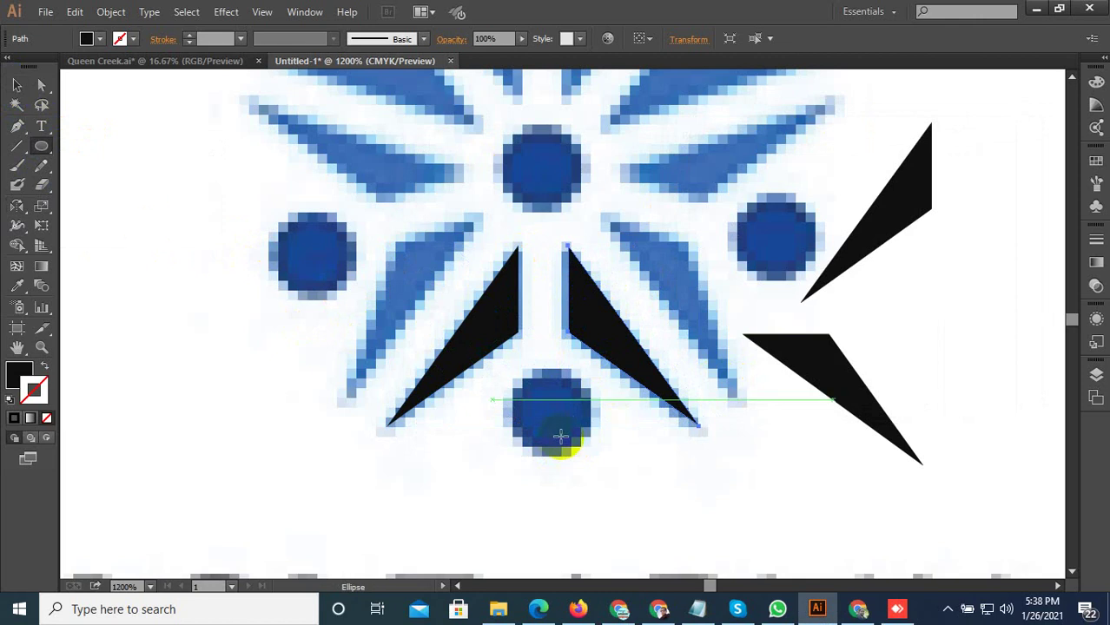
drag(551, 403, 563, 439)
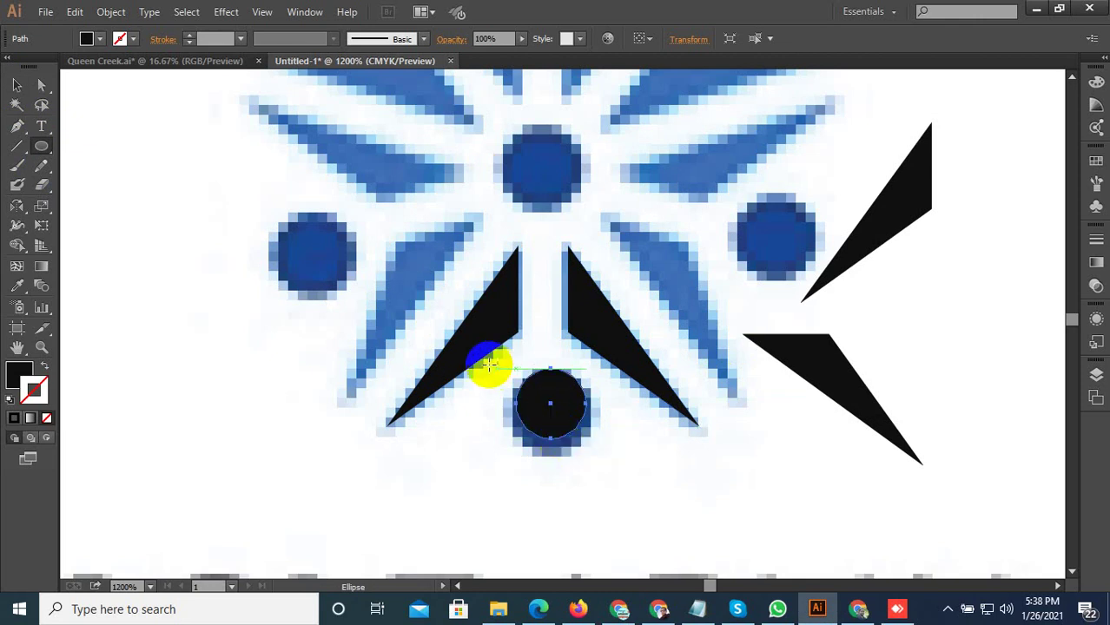
click(17, 85)
shift+click(471, 303)
shift+click(595, 315)
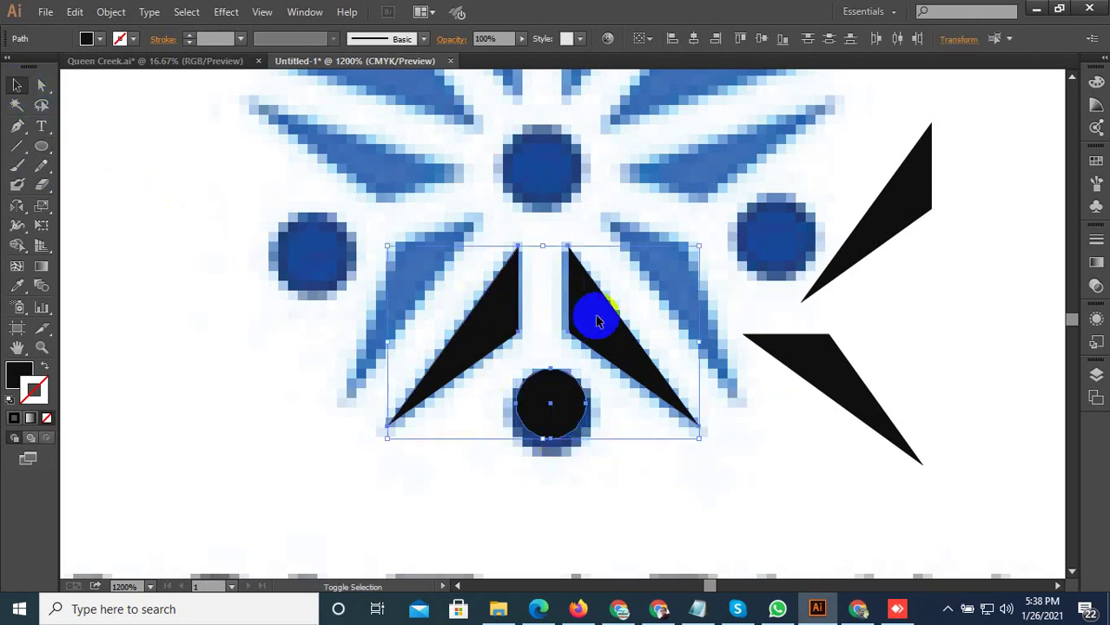
Align the circle to the triangles' vertical and horizontal centres, then deselect
click(695, 39)
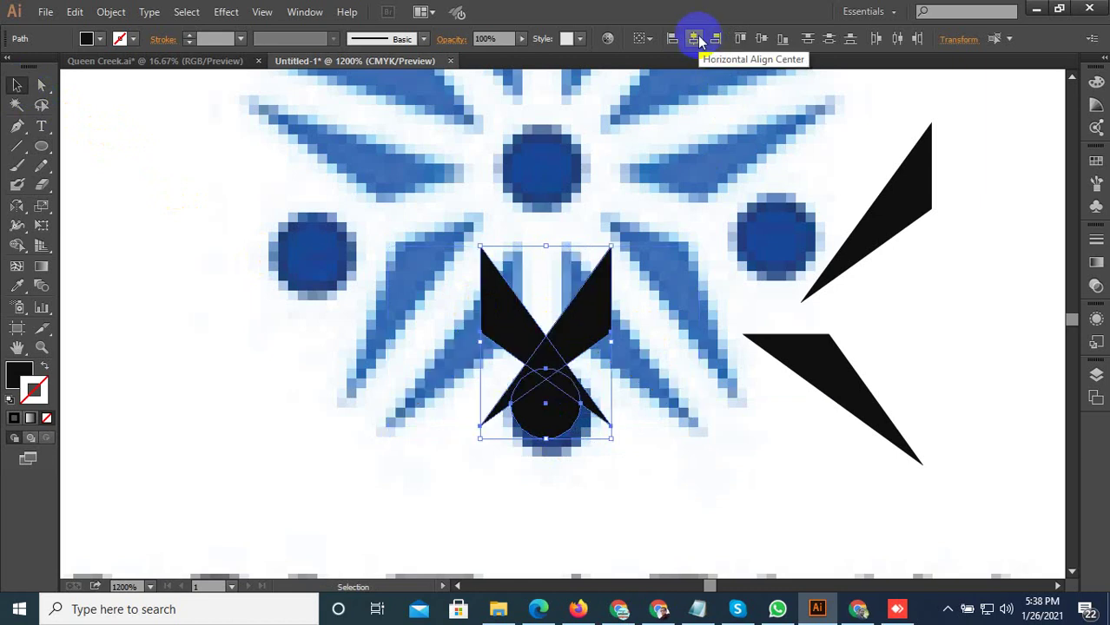
click(566, 395)
key(ctrl+z)
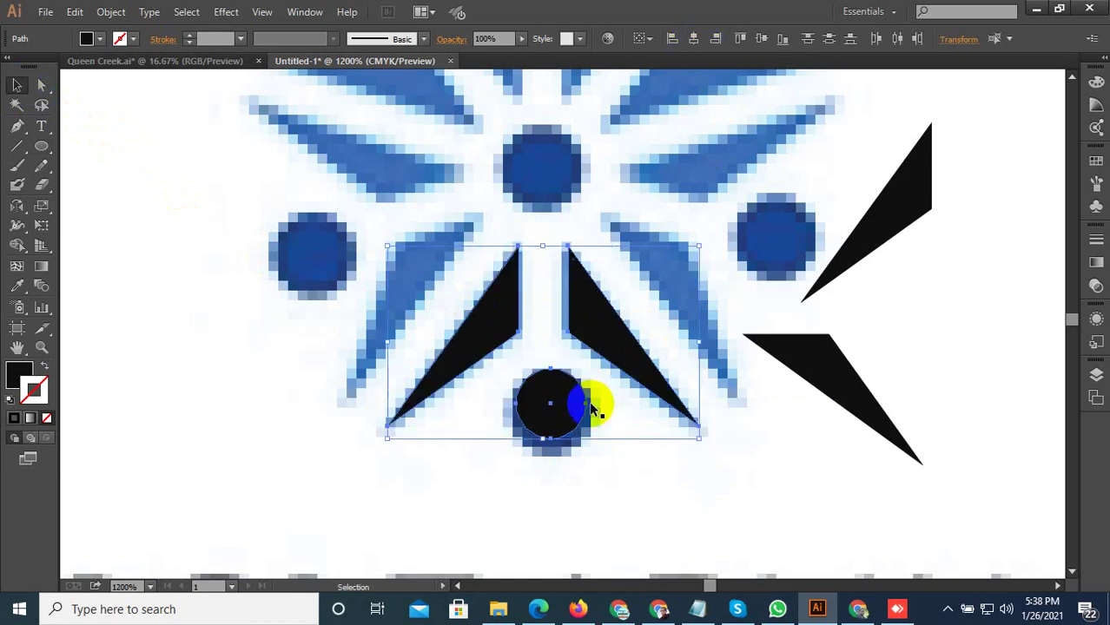
click(767, 38)
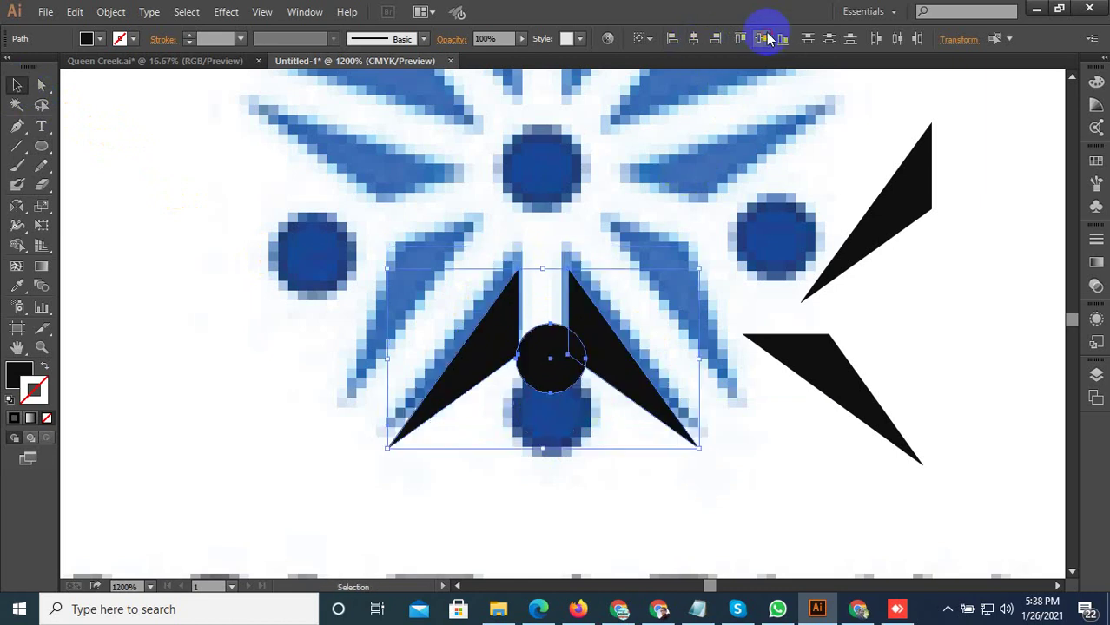
click(825, 38)
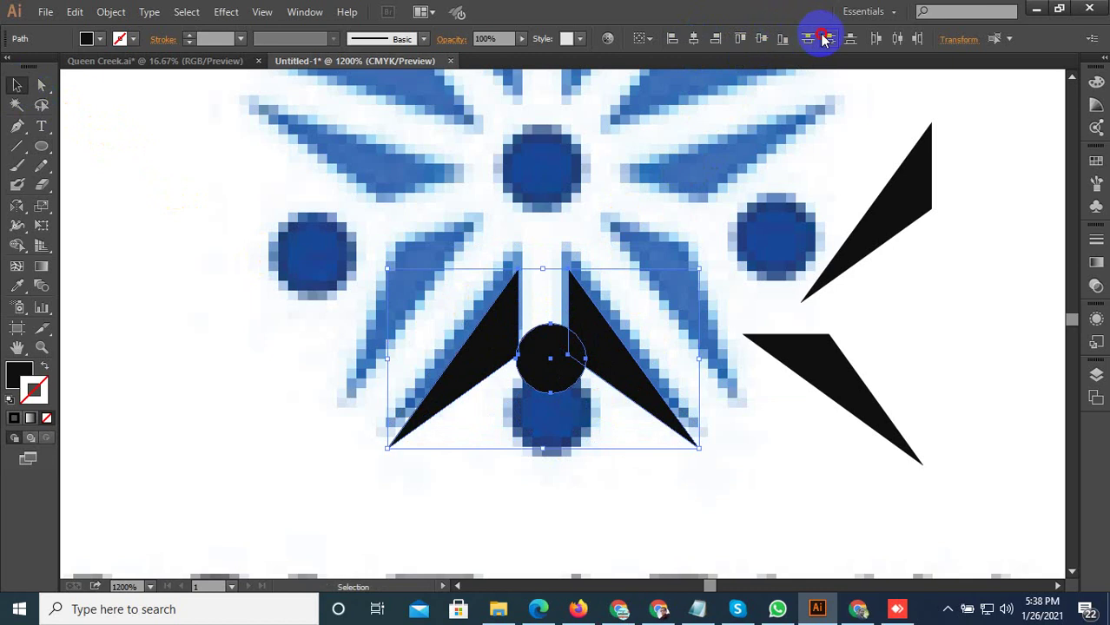
click(897, 40)
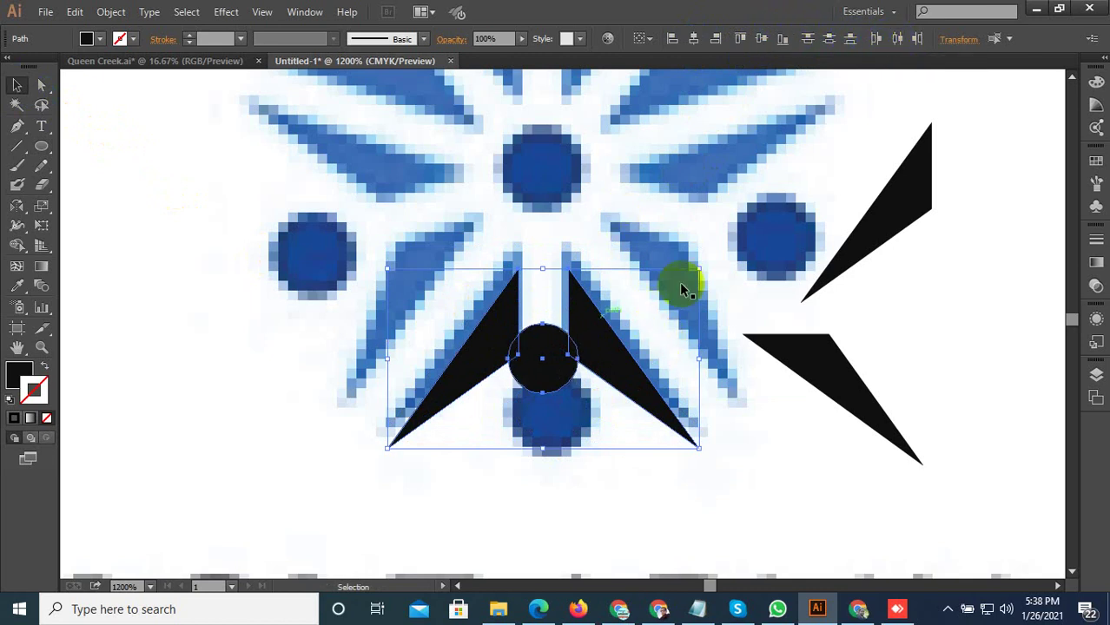
click(890, 41)
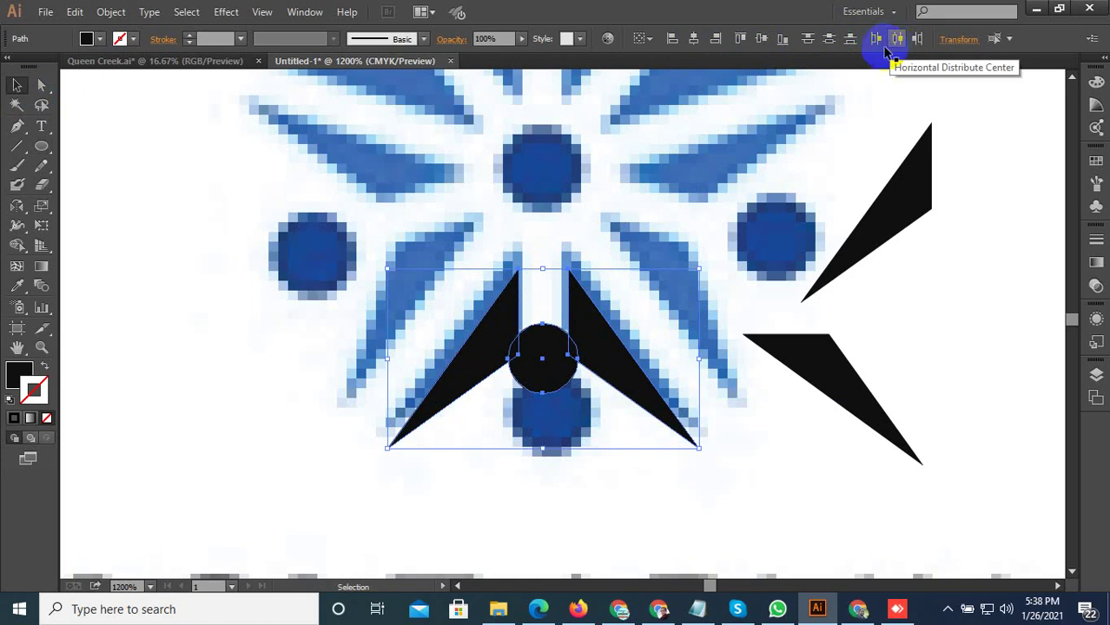
click(663, 223)
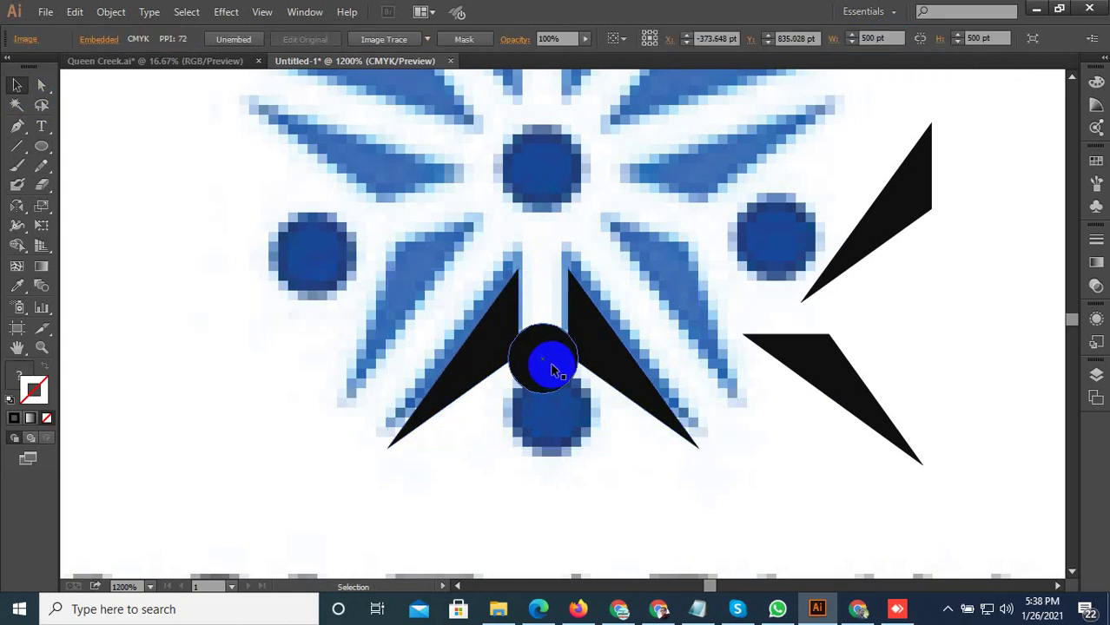
Move the circle down onto the lower blue dot and group it with both triangles
drag(552, 369, 561, 449)
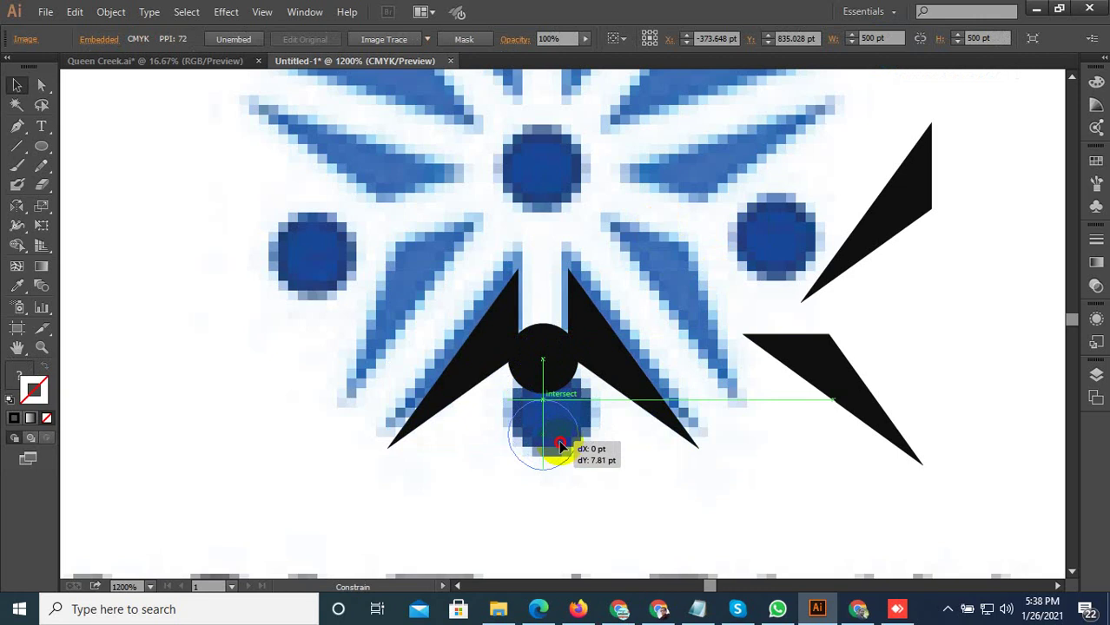
drag(560, 449, 560, 445)
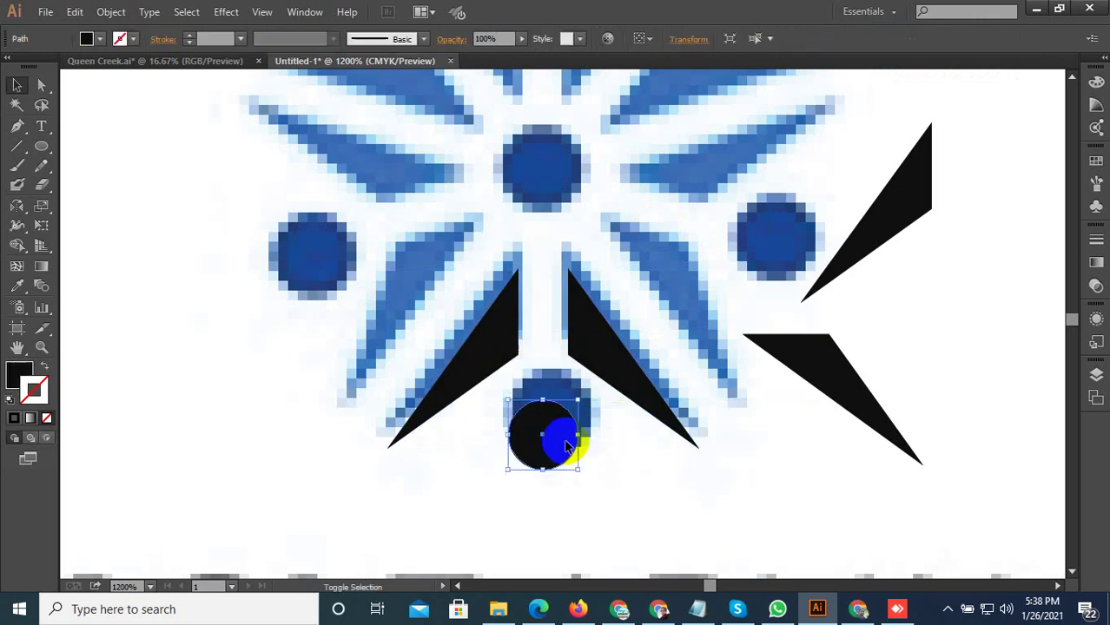
shift+click(612, 386)
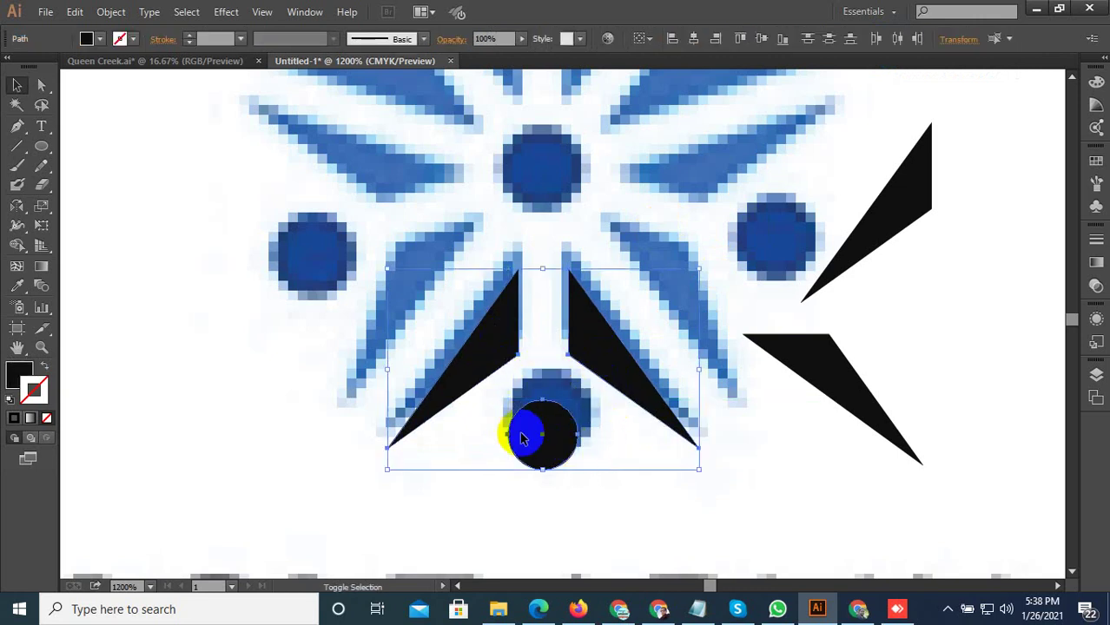
right_click(518, 369)
click(545, 403)
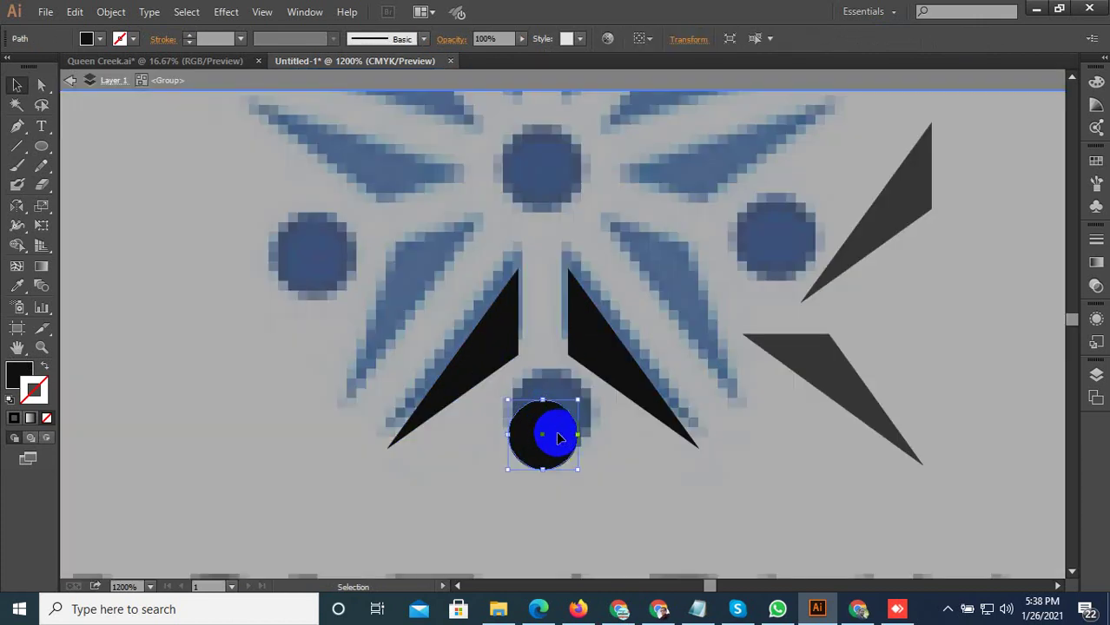
Copy the lower circle straight up onto the star's centre dot, then ungroup everything
drag(560, 435, 560, 448)
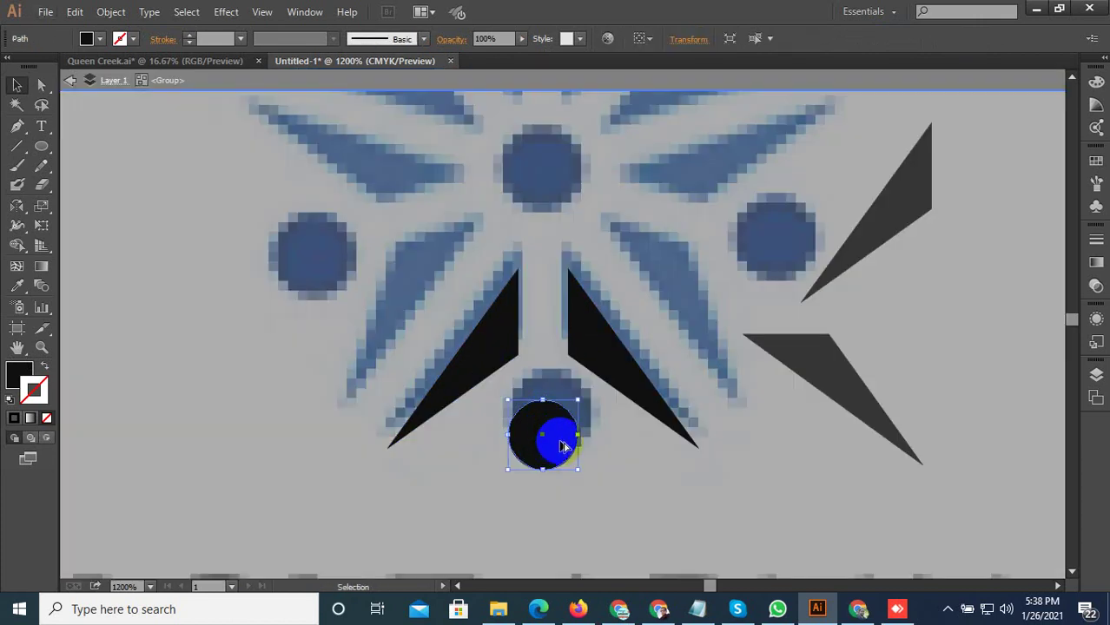
drag(562, 447, 559, 179)
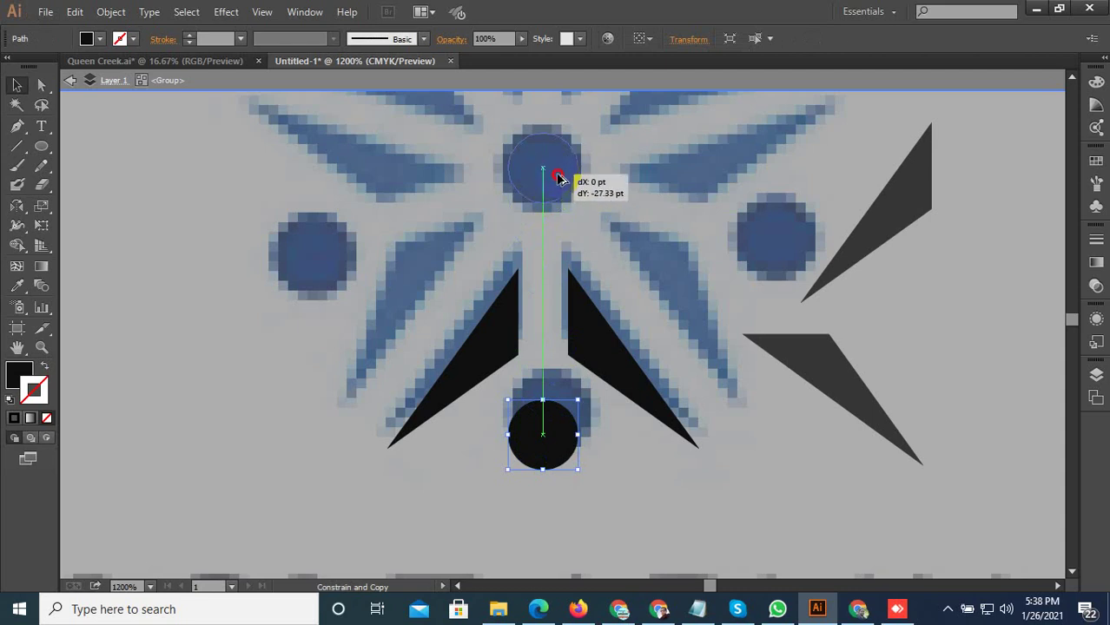
key(Escape)
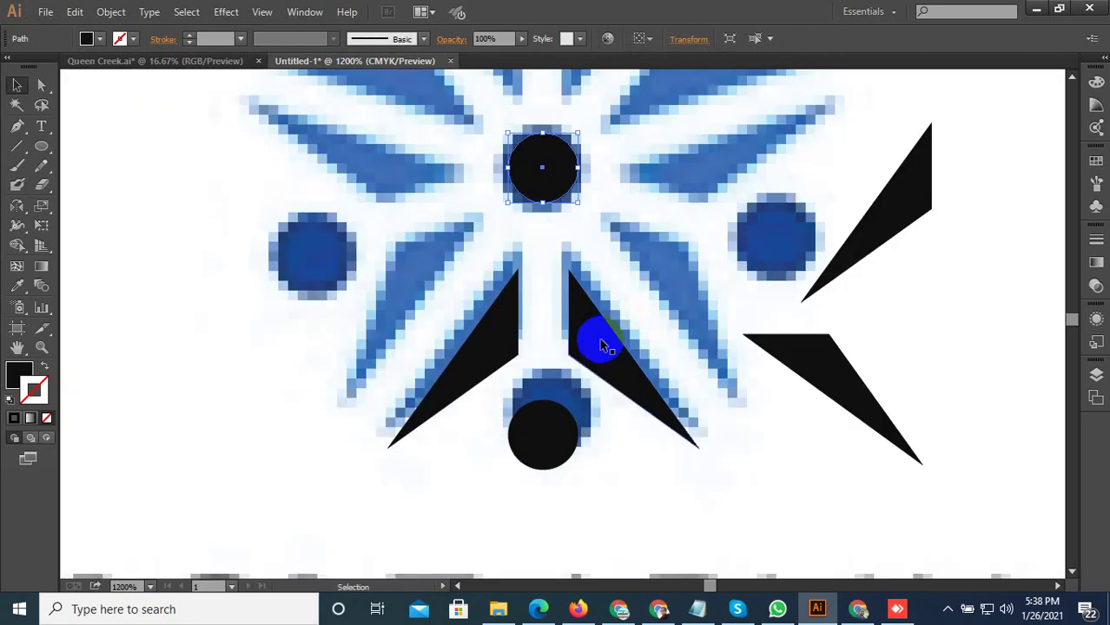
click(590, 363)
right_click(540, 161)
click(584, 253)
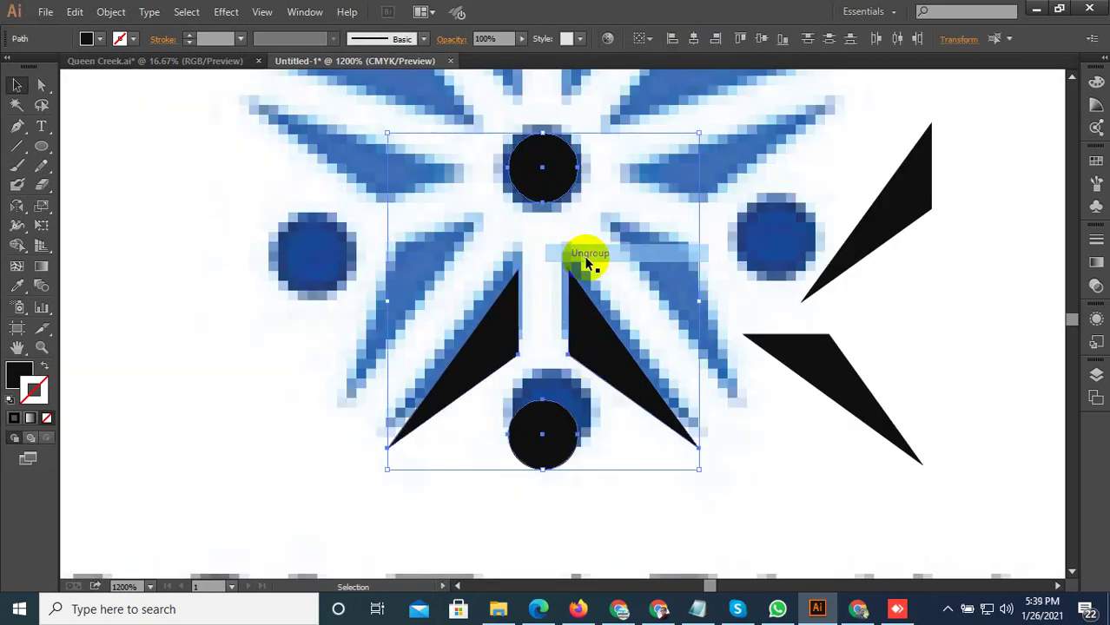
Group the two lower triangles with the lower circle
click(584, 343)
shift+click(508, 347)
shift+click(547, 431)
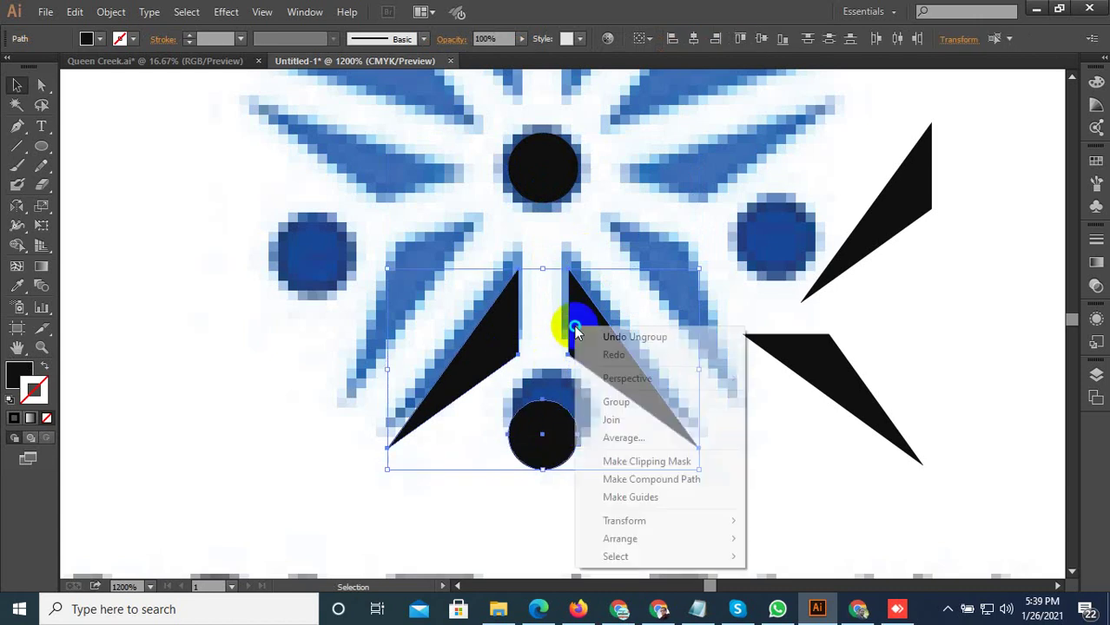
right_click(575, 328)
click(616, 401)
Move the two spare right-side triangles further right and select the spike-and-circle group
scroll(508, 416, down, 3)
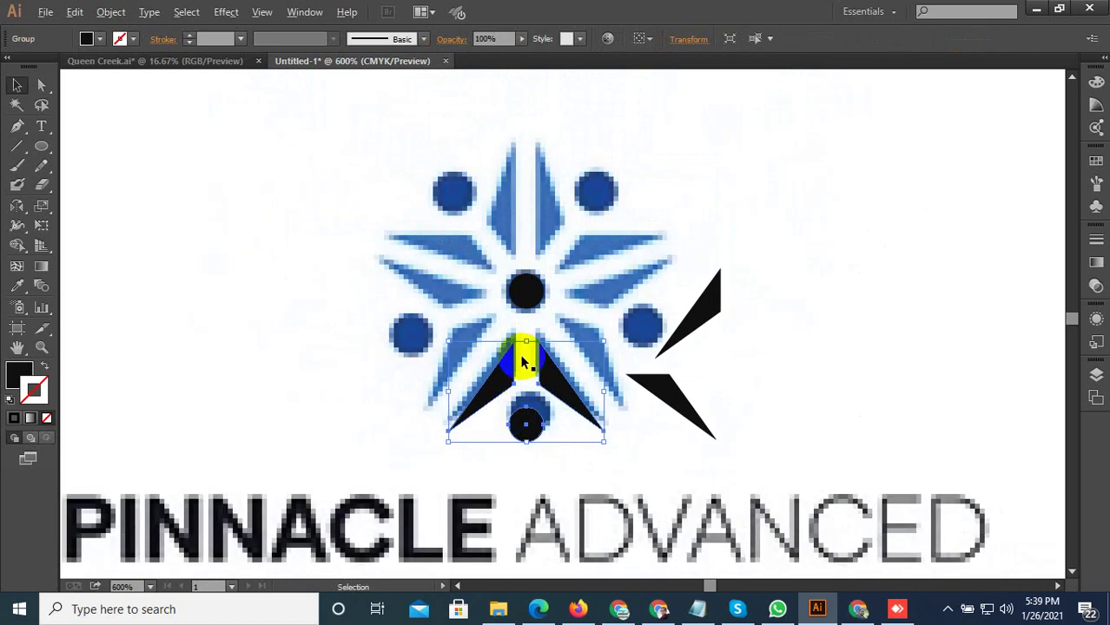
scroll(525, 354, up, 3)
scroll(641, 382, down, 1)
click(718, 397)
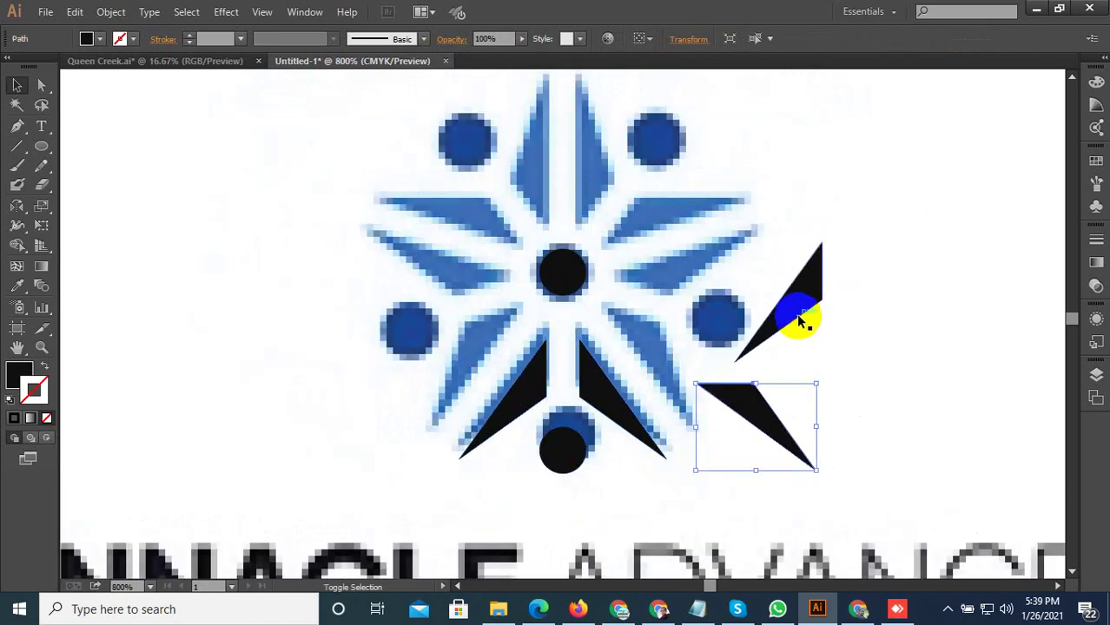
shift+click(780, 328)
drag(780, 328, 929, 309)
click(564, 445)
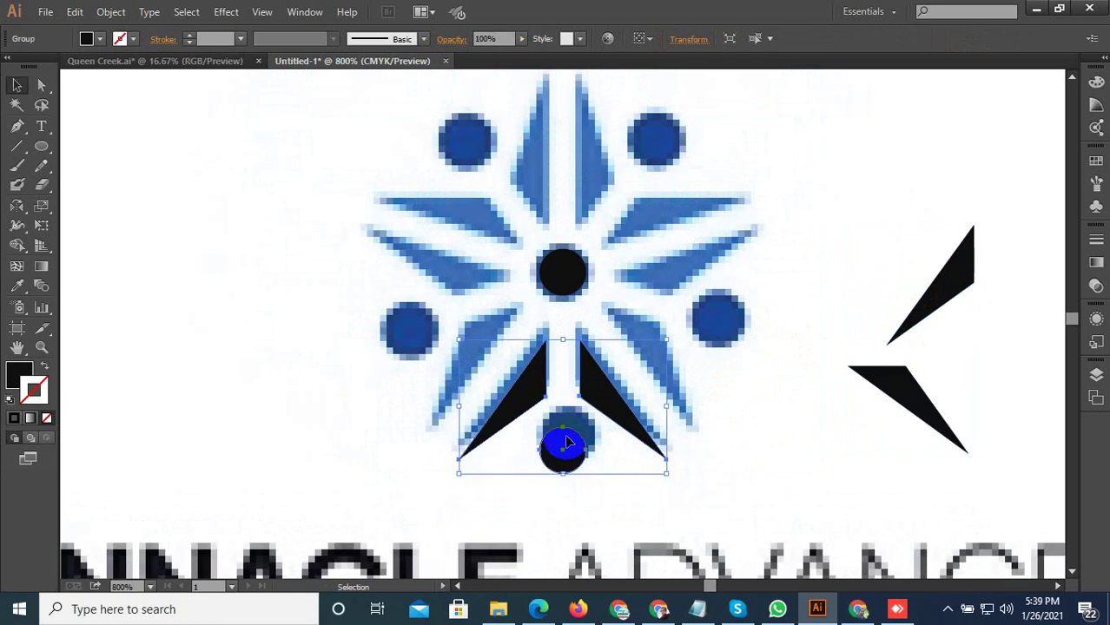
With the Rotate tool, undo a trial rotation and set the pivot on the star's centre circle
drag(16, 206, 63, 210)
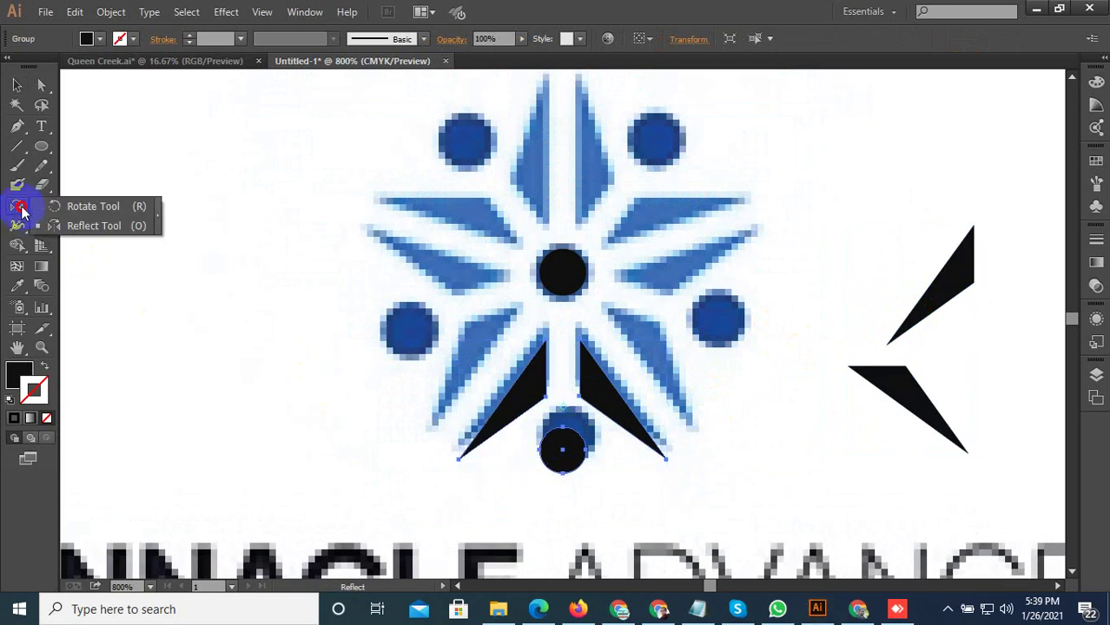
click(63, 210)
click(565, 450)
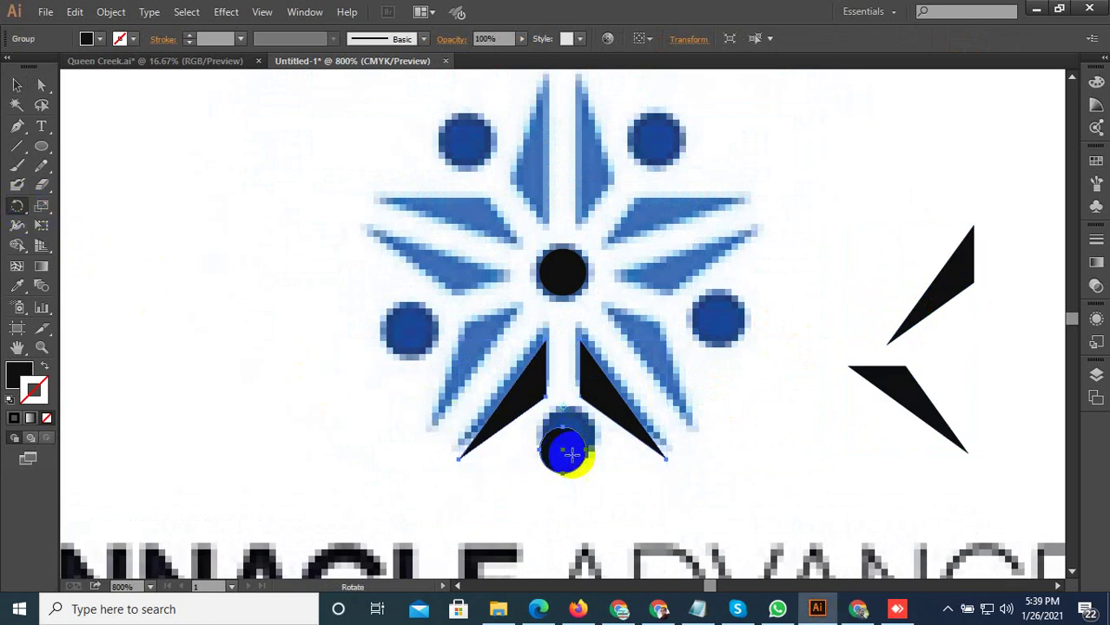
drag(565, 406, 566, 383)
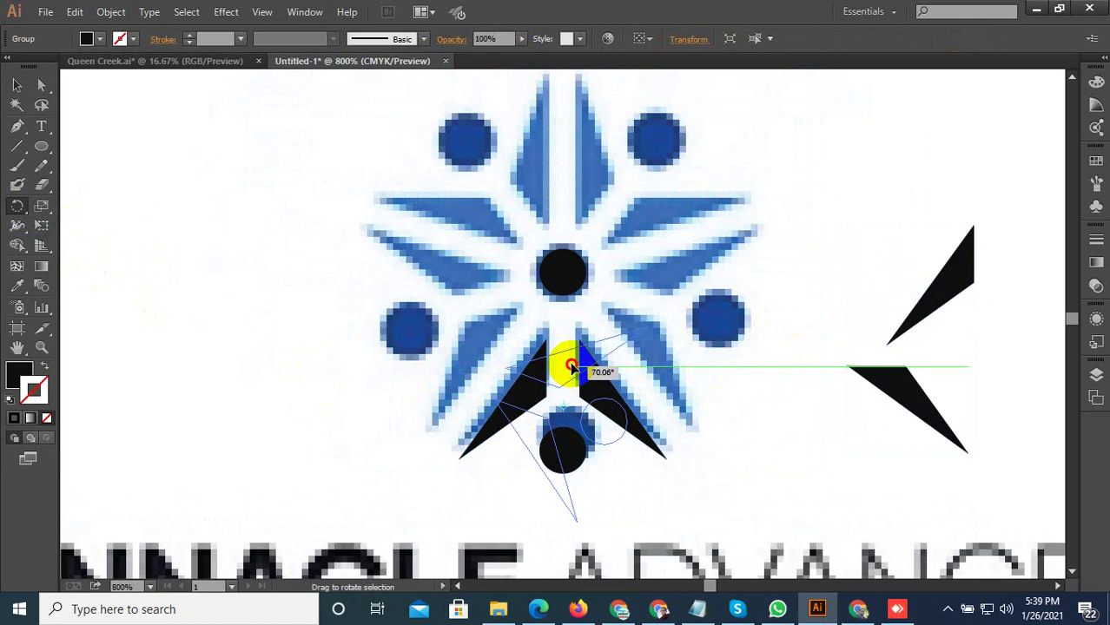
key(ctrl+z)
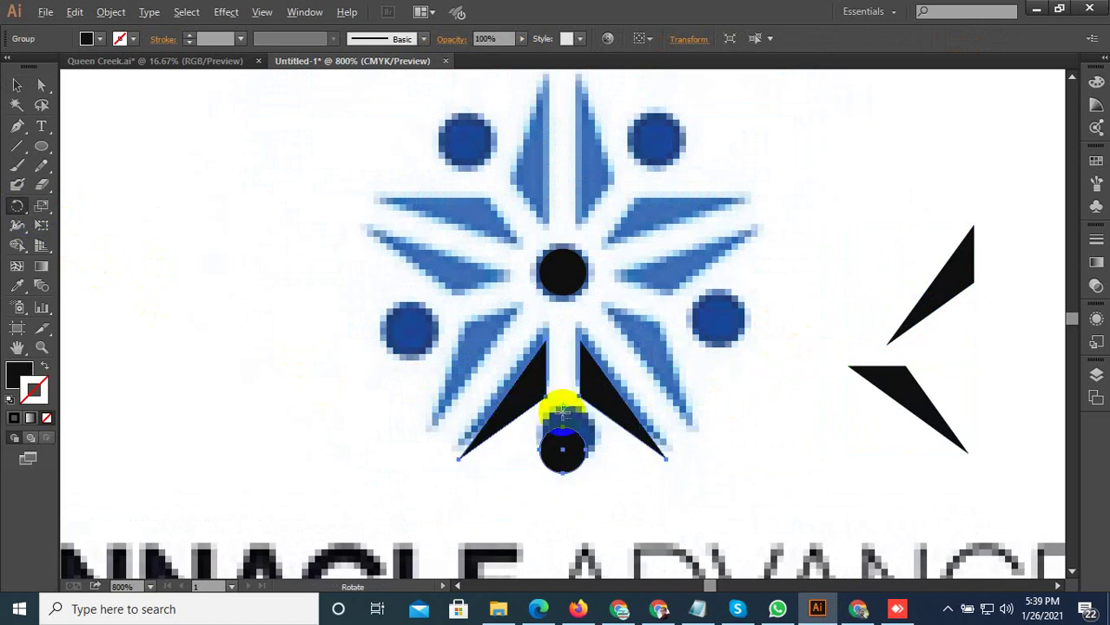
drag(562, 408, 563, 273)
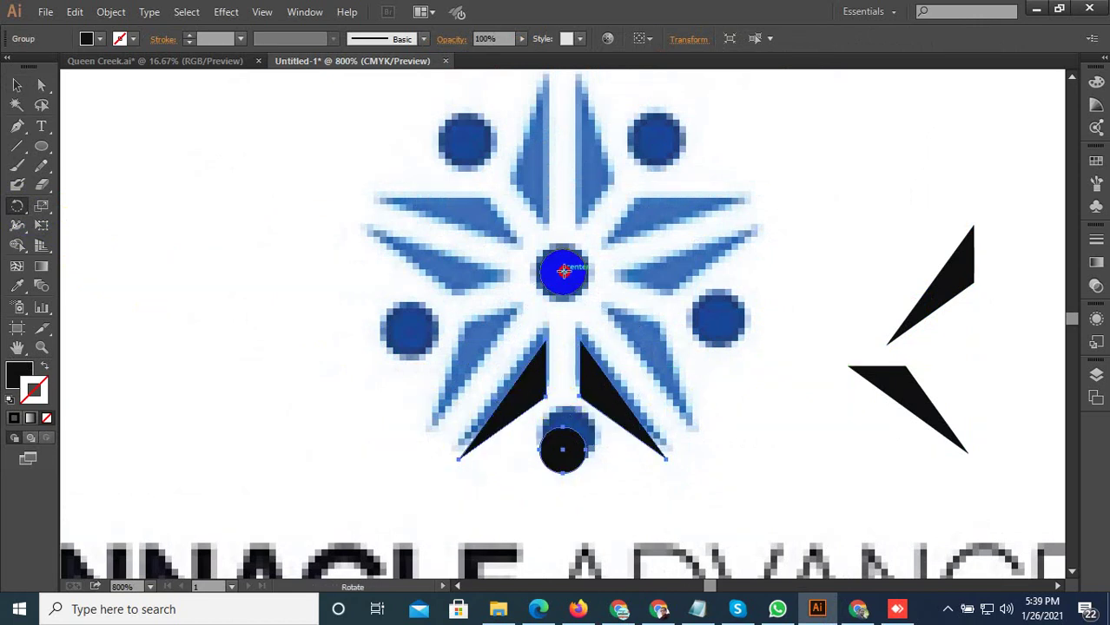
alt+click(563, 272)
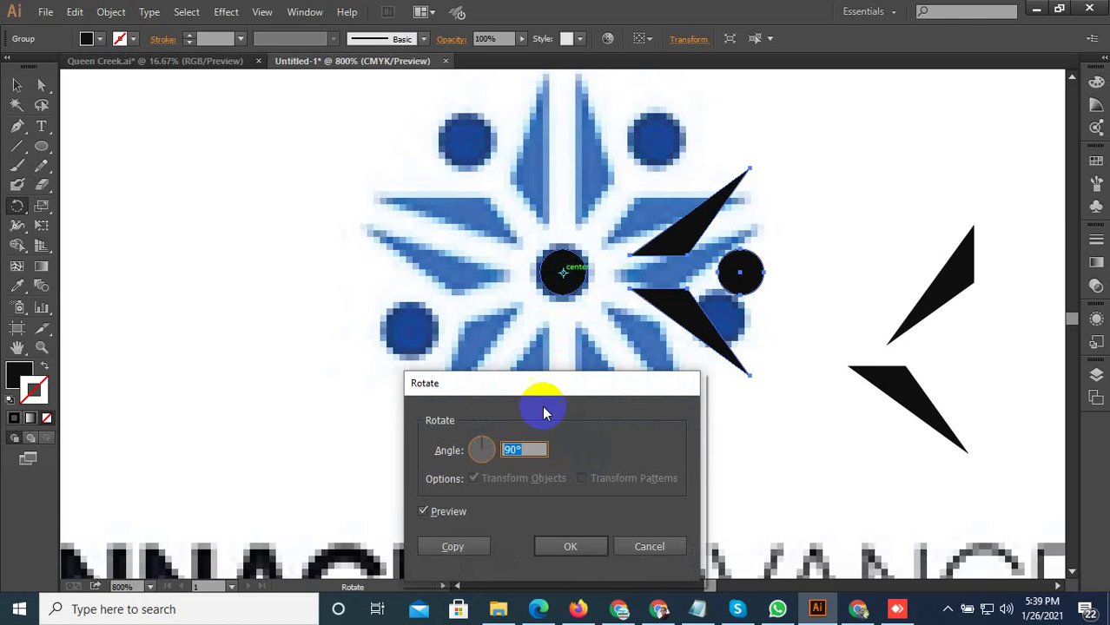
Make a 75° rotated copy of the spike-and-circle group and repeat it with Ctrl+D
mouse_move(549, 383)
mouse_down()
mouse_move(612, 269)
mouse_move(872, 206)
mouse_up()
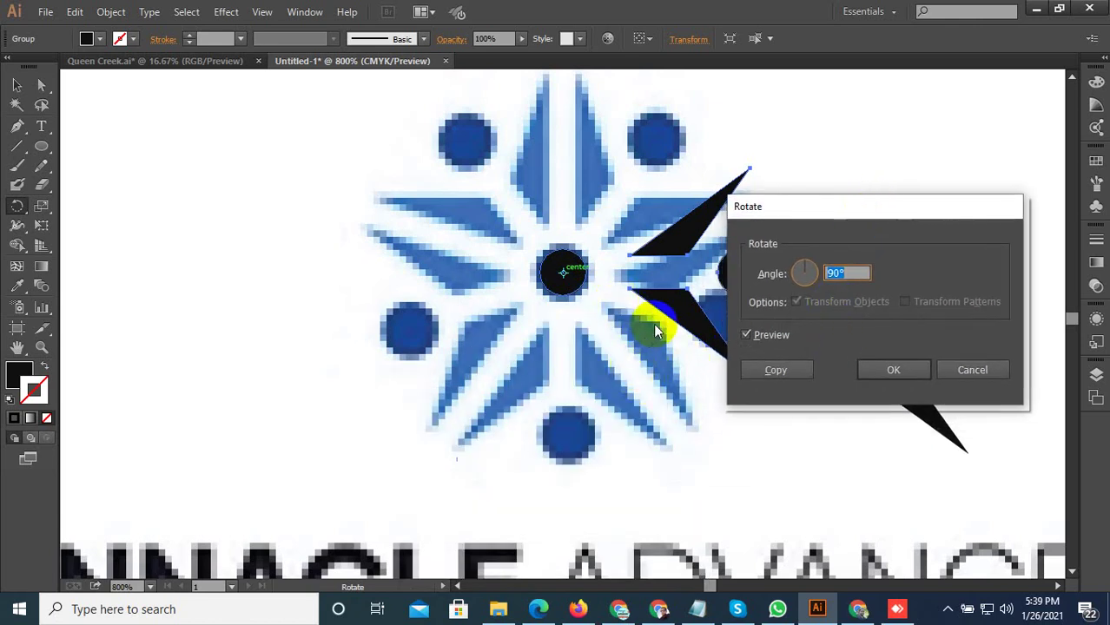
drag(768, 299, 827, 296)
text(60)
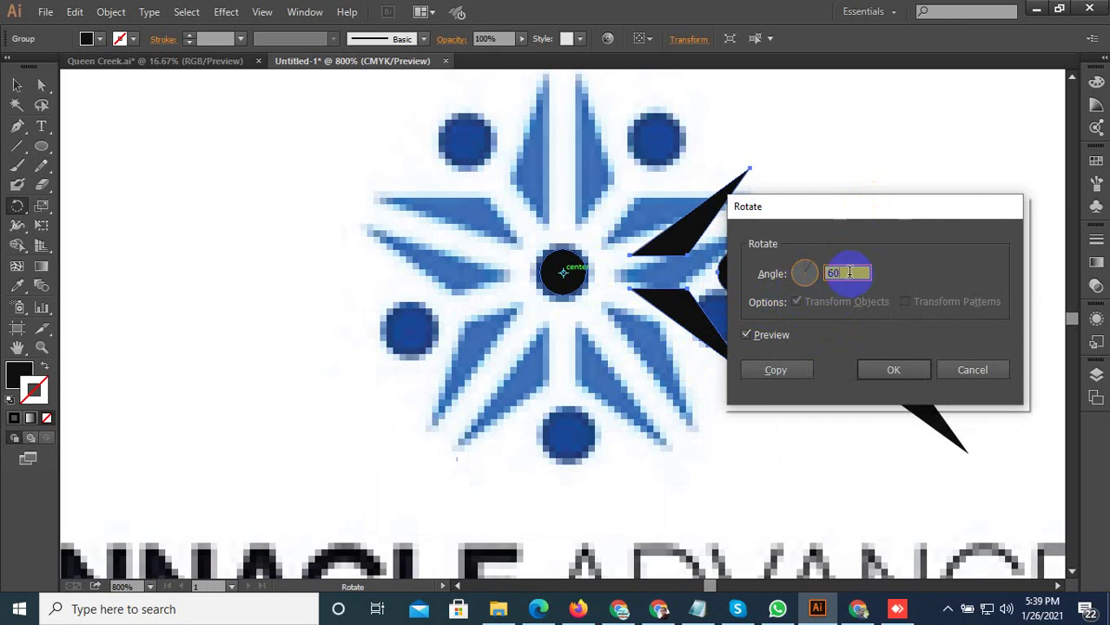
click(770, 339)
click(770, 340)
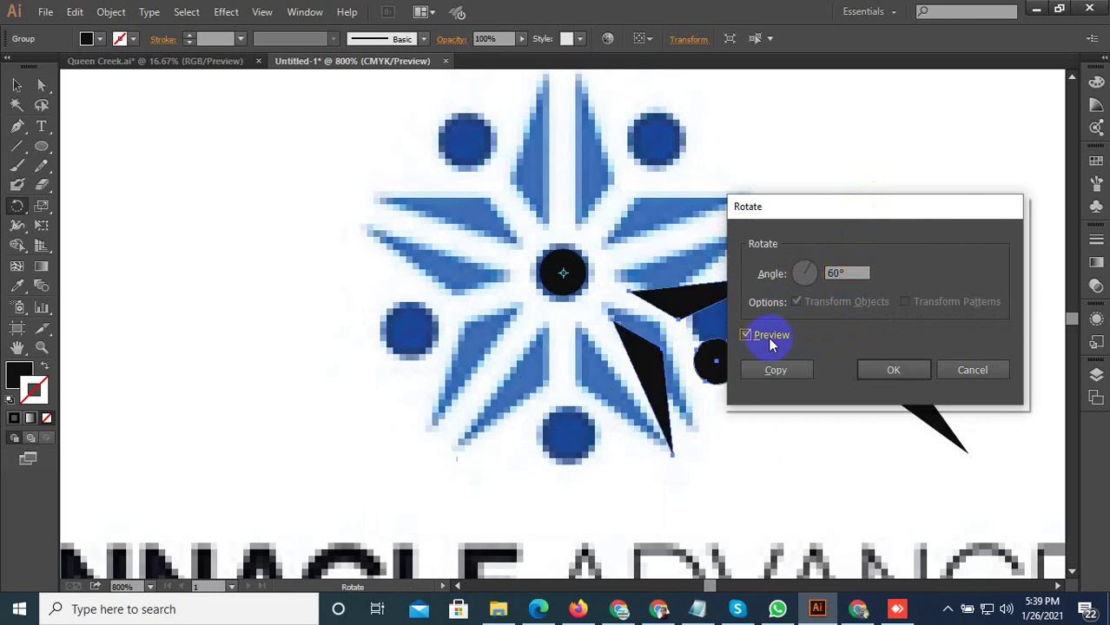
click(857, 272)
text(70)
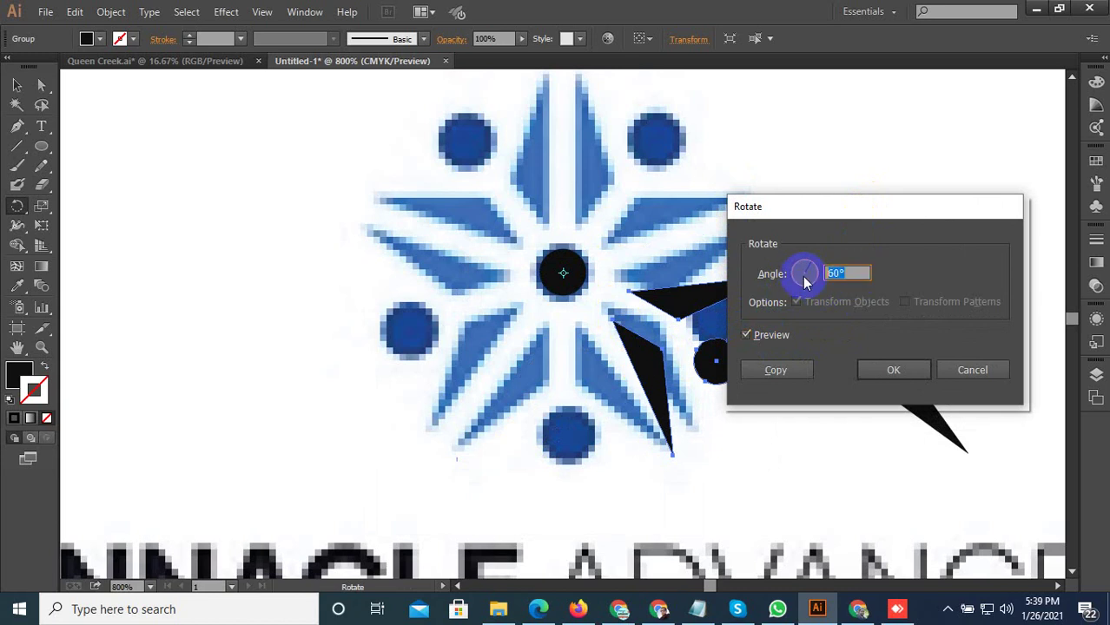
click(778, 338)
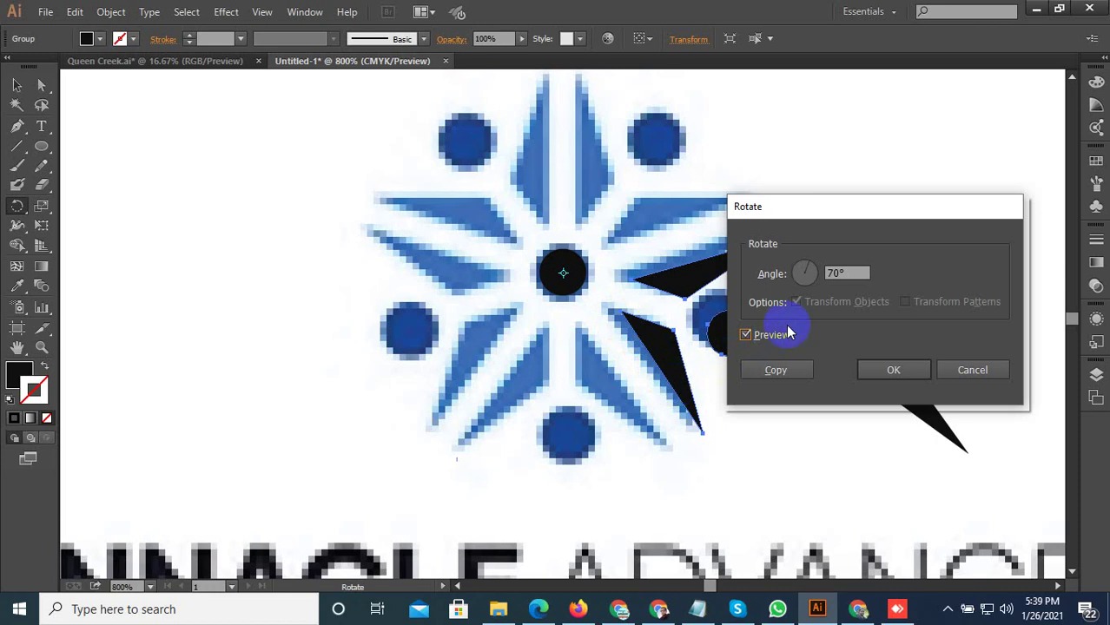
click(847, 273)
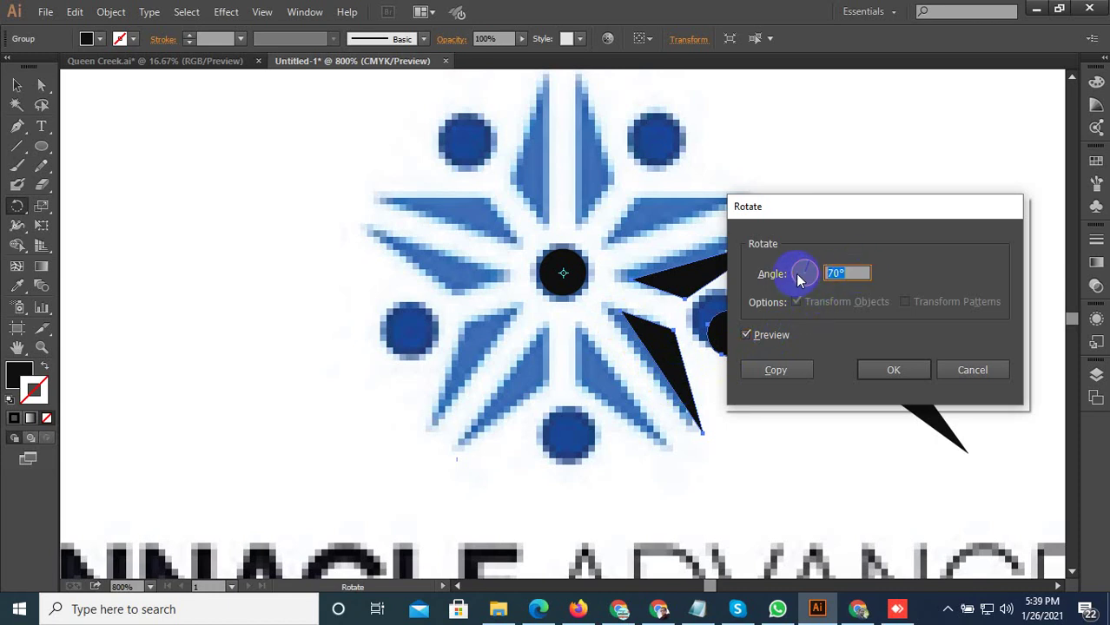
text(75)
click(762, 340)
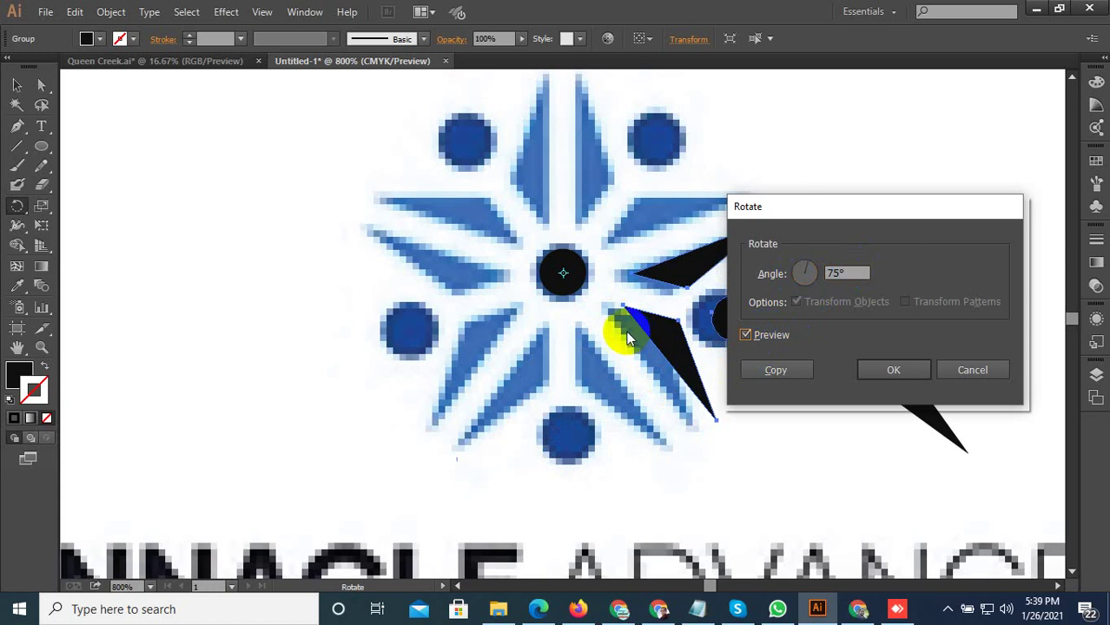
click(762, 372)
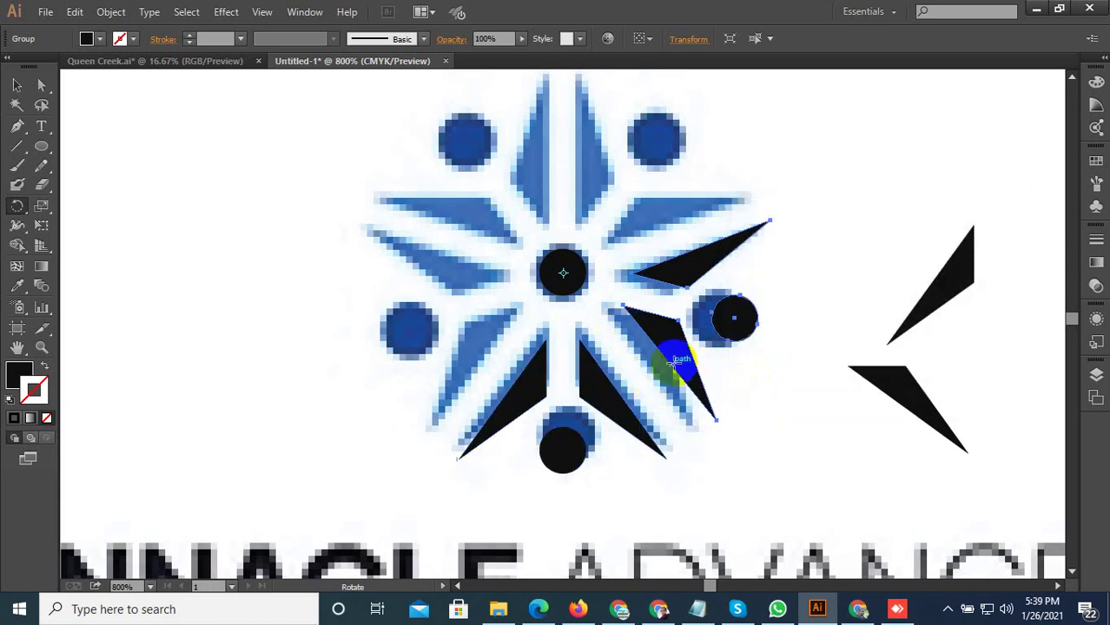
key(v)
key(ctrl+d)
Undo the misplaced rotated copies of the spike-and-circle group
key(ctrl+d)
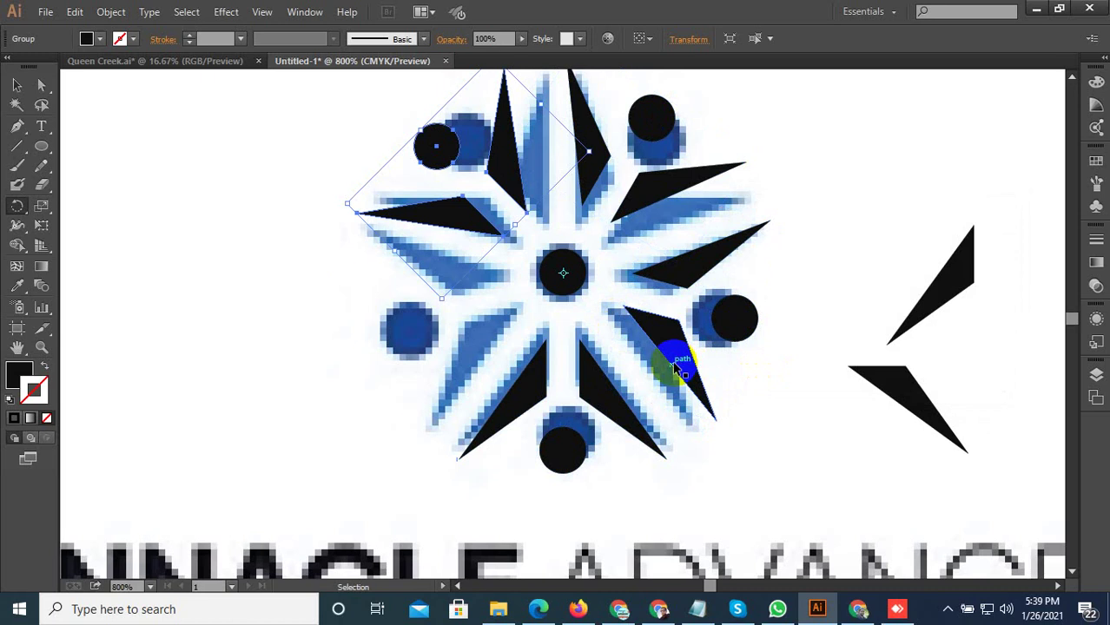
key(ctrl+d)
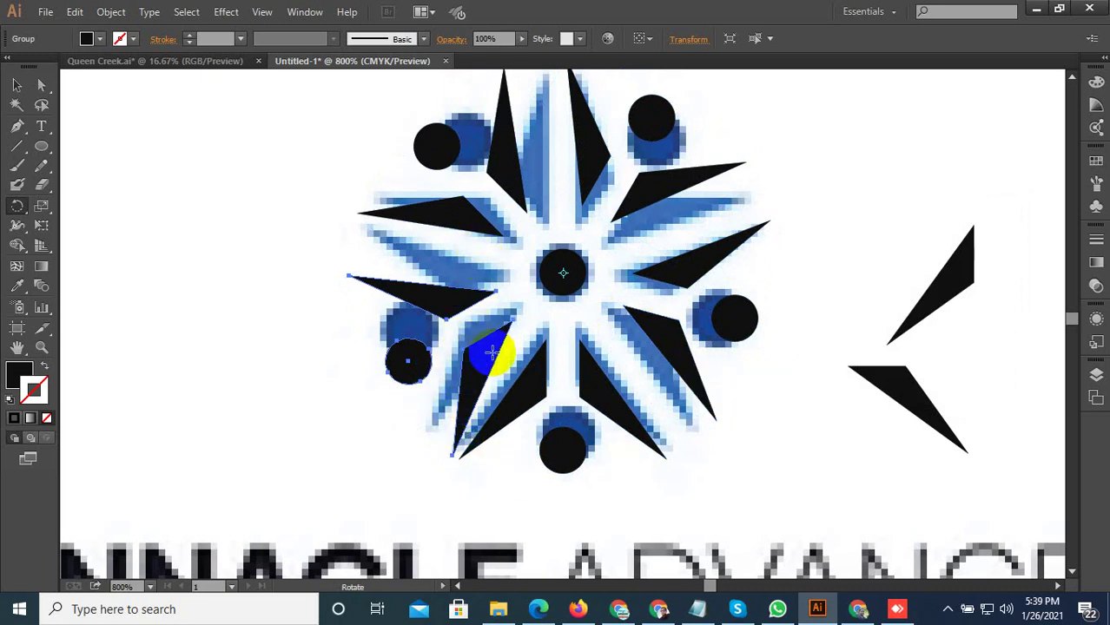
key(ctrl+z)
key(ctrl+z)
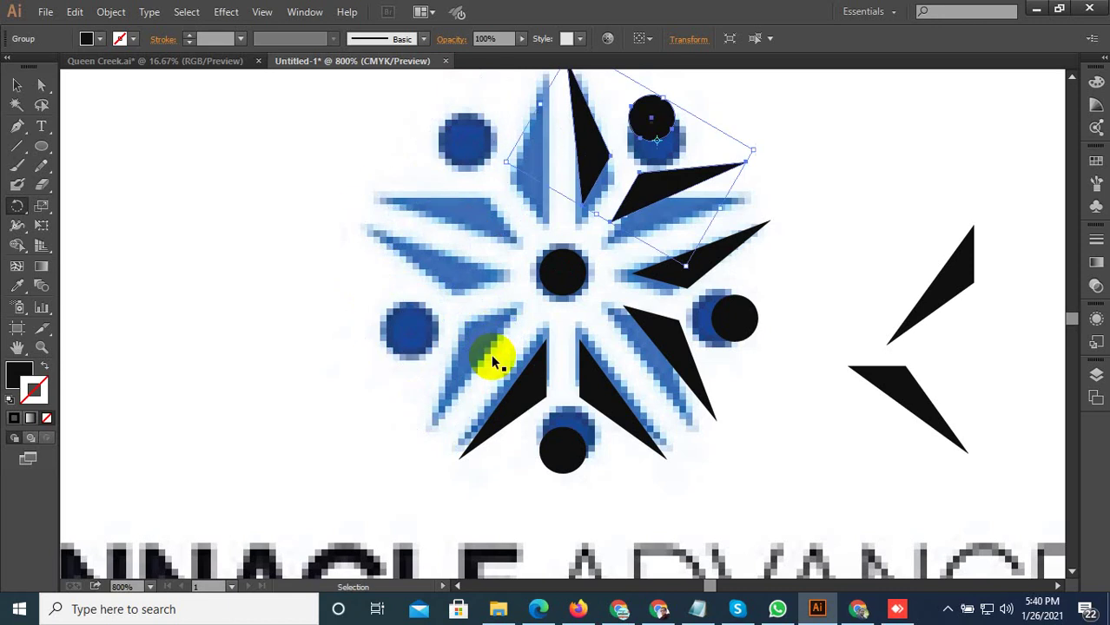
key(ctrl+z)
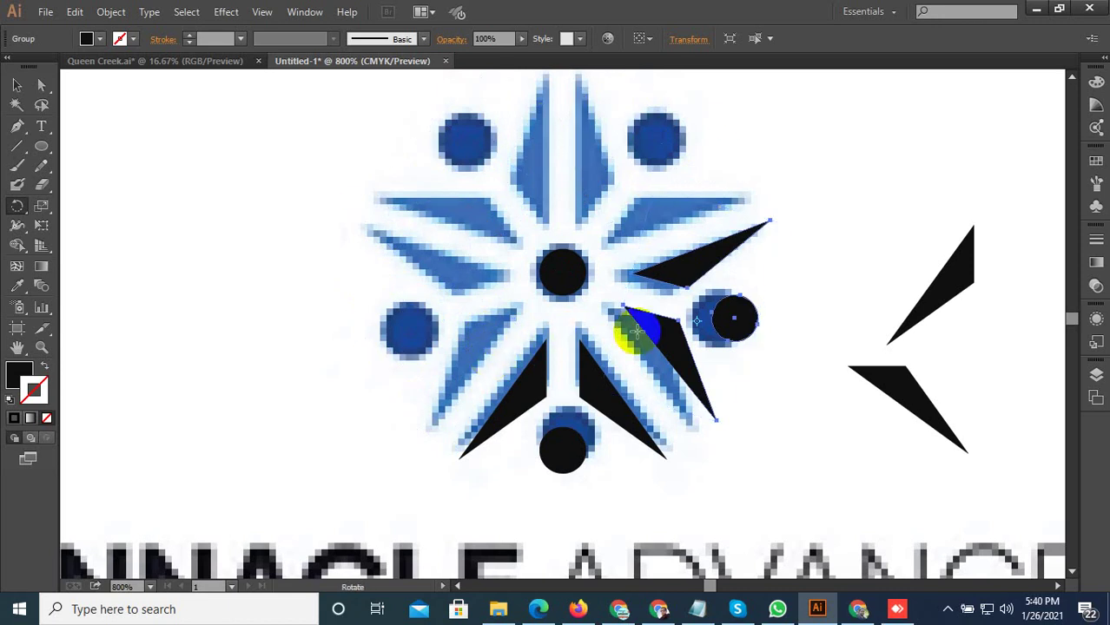
key(ctrl+z)
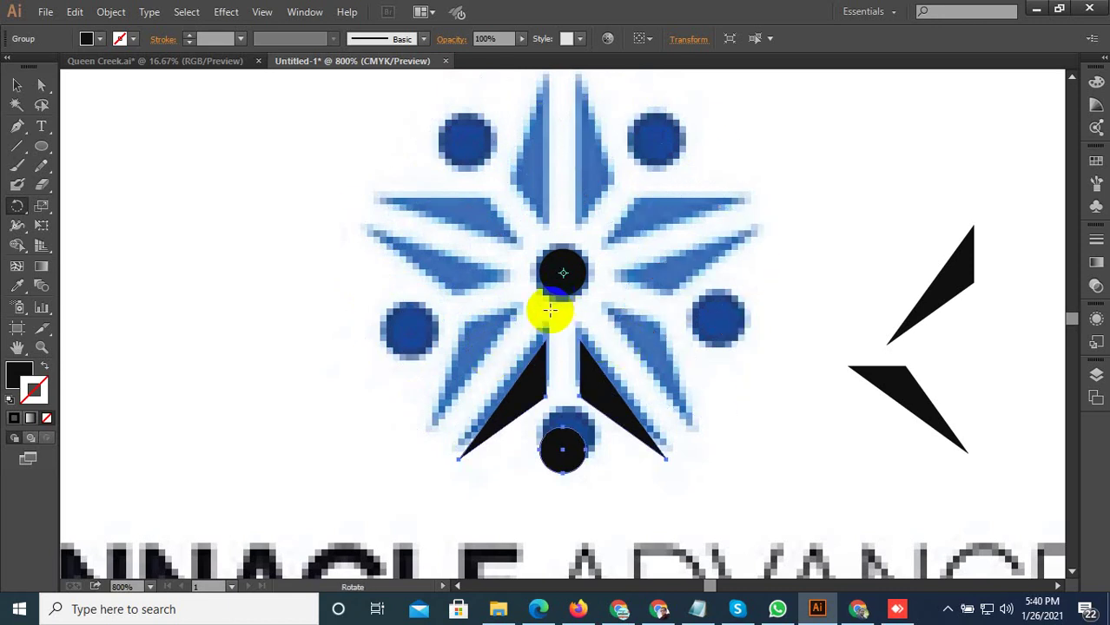
Make a rotated copy around the centre dot at an adjusted angle and repeat it twice
click(563, 276)
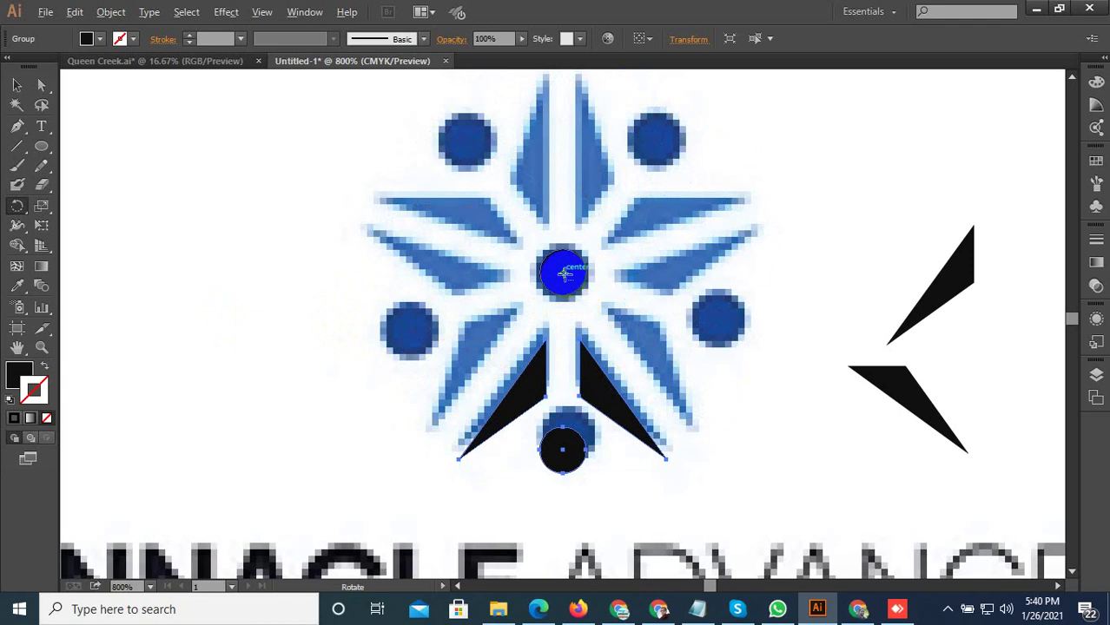
click(807, 330)
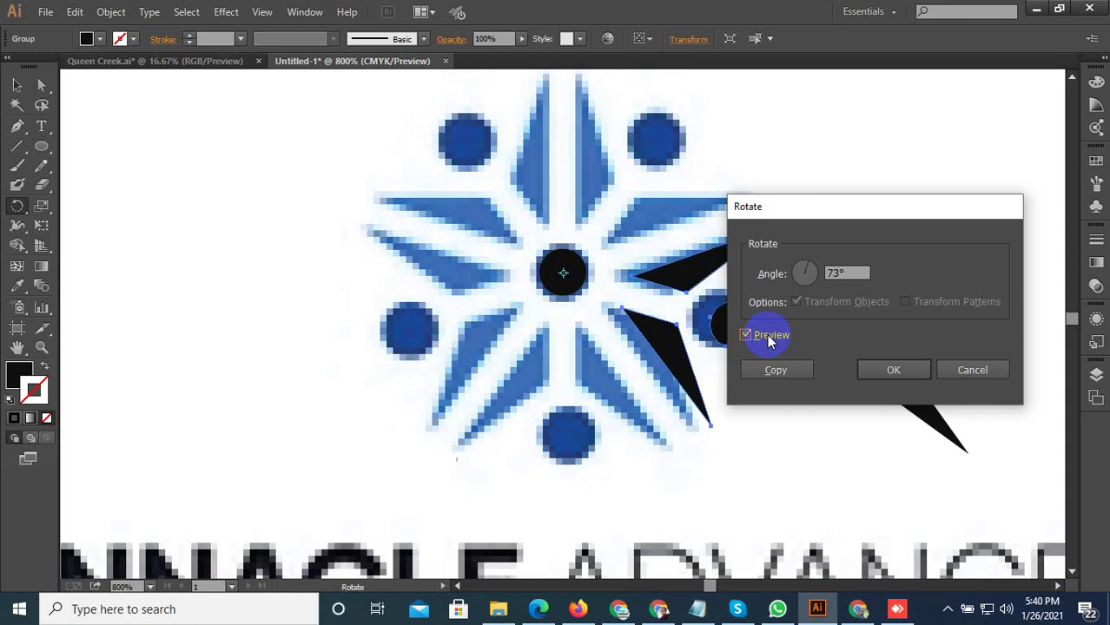
click(774, 368)
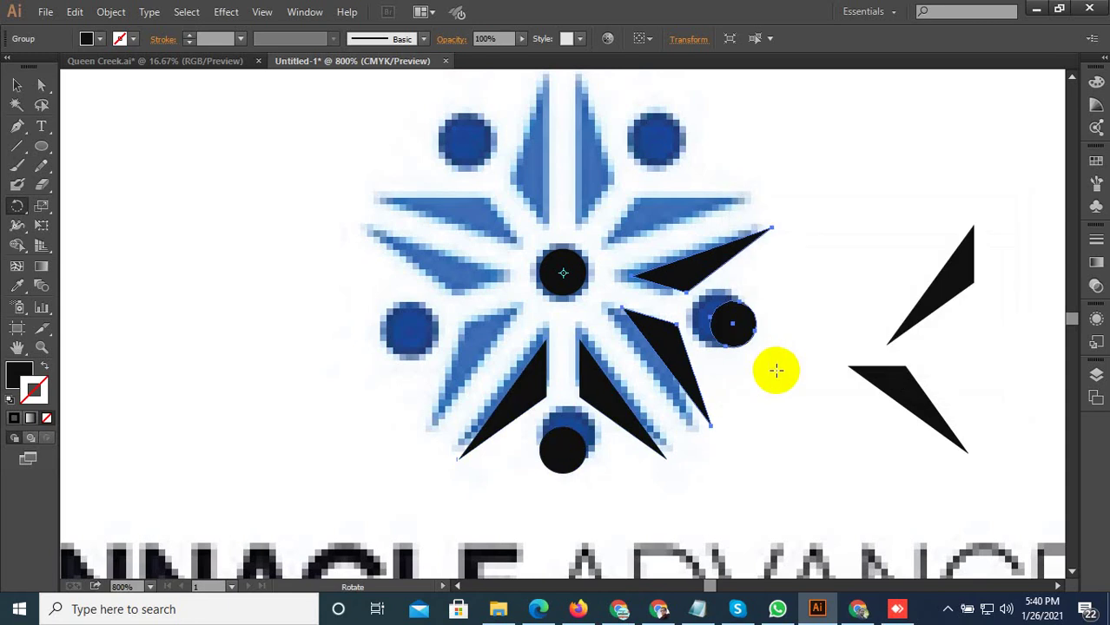
key(ctrl+d)
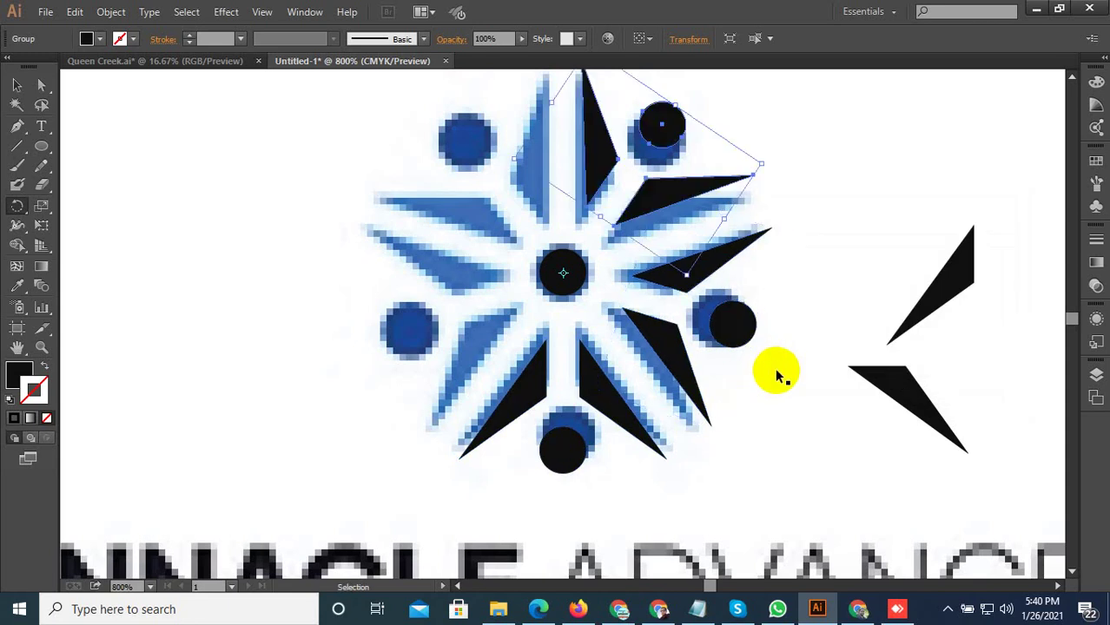
key(ctrl+d)
key(ctrl+d)
Undo the misaligned copies, reselect the bottom group and redo the rotated copies around the centre dot
key(r)
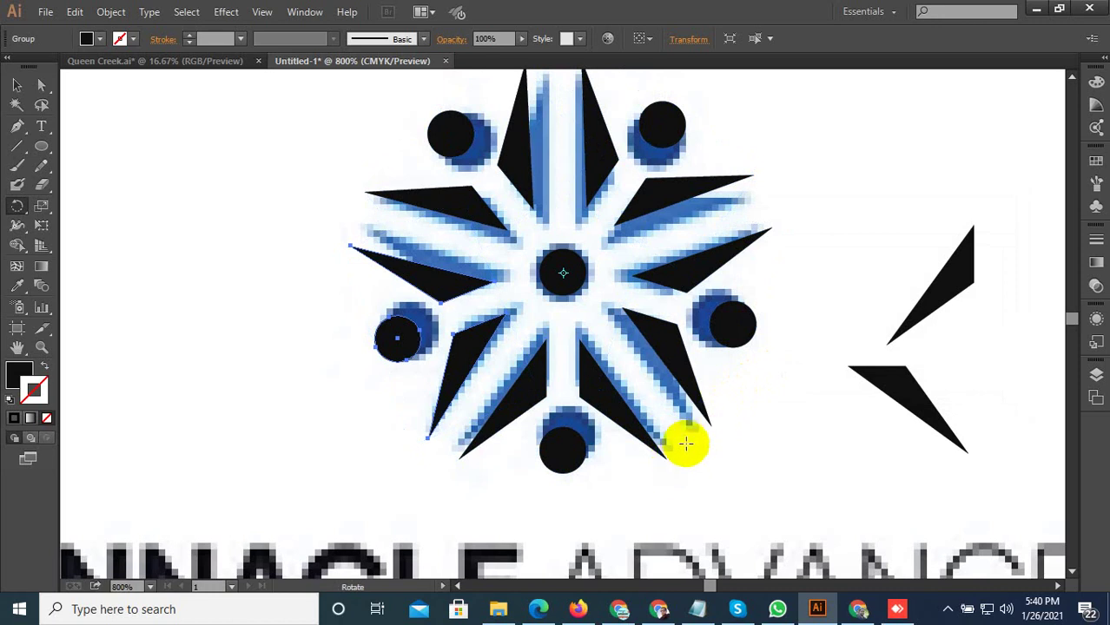
key(v)
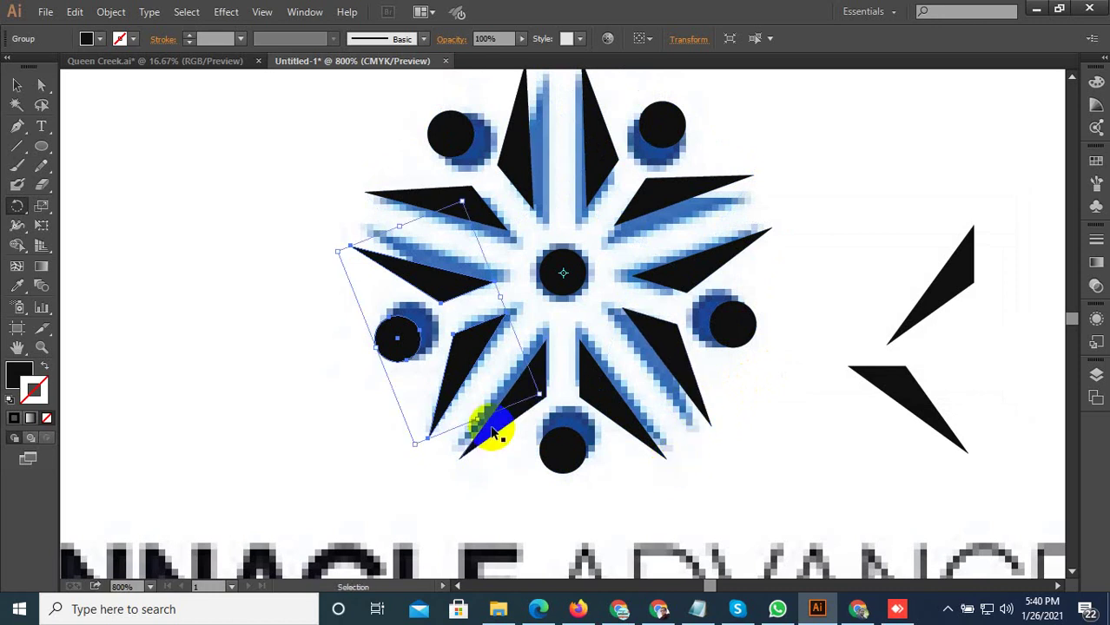
key(ctrl+z)
key(ctrl+z)
key(ctrl+z)
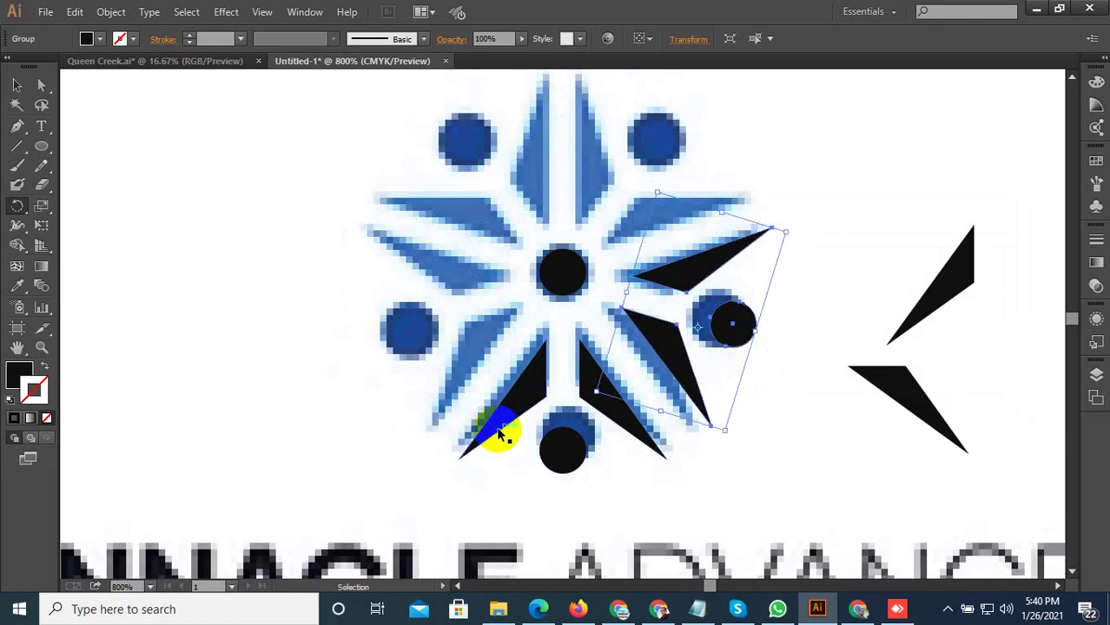
click(501, 434)
key(r)
click(563, 277)
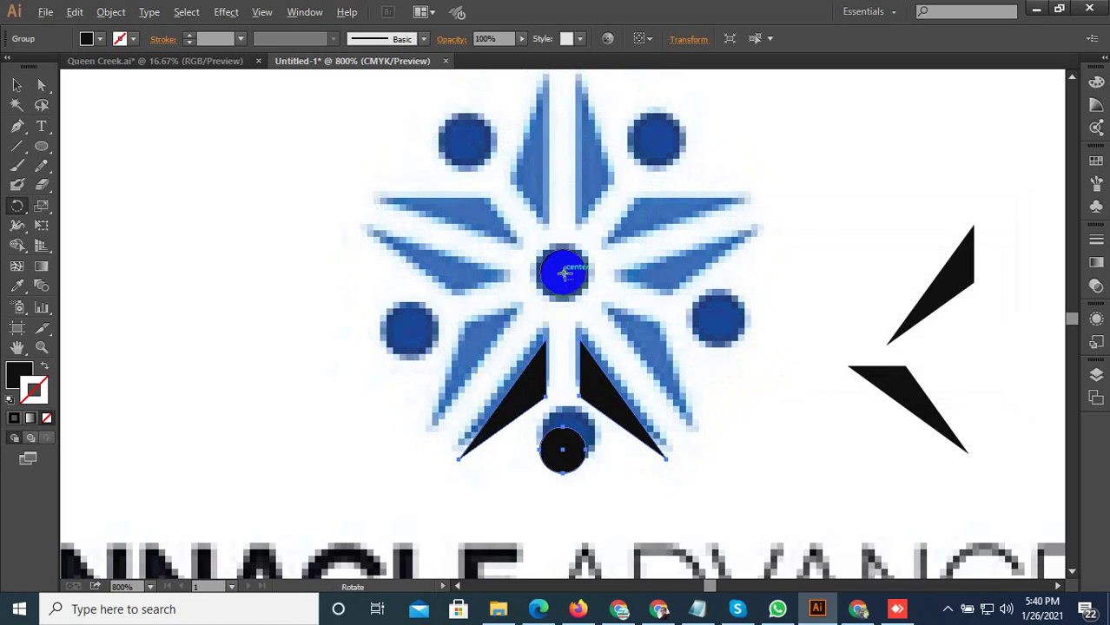
alt+click(564, 274)
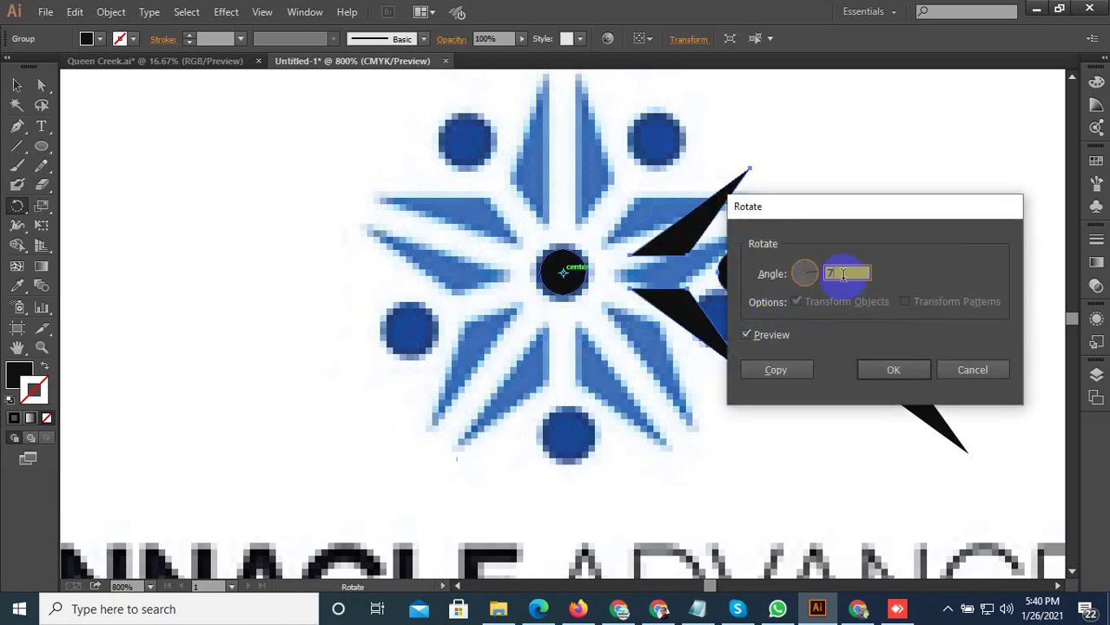
click(778, 370)
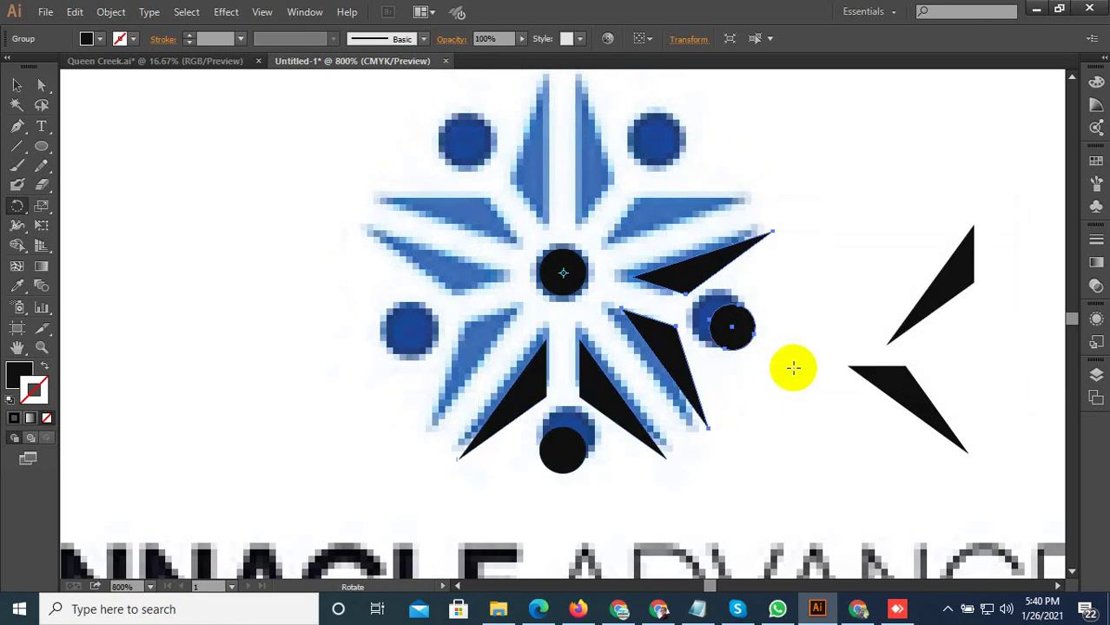
key(ctrl+d)
key(ctrl+d)
key(ctrl+d)
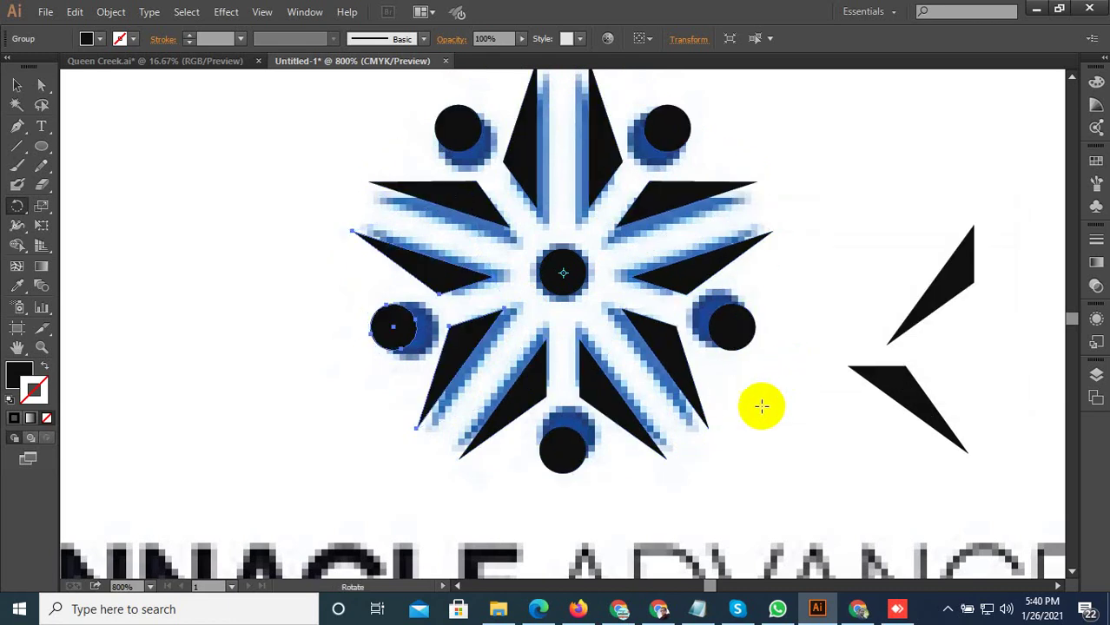
Move the reference logo image off to the left of the black star
click(16, 85)
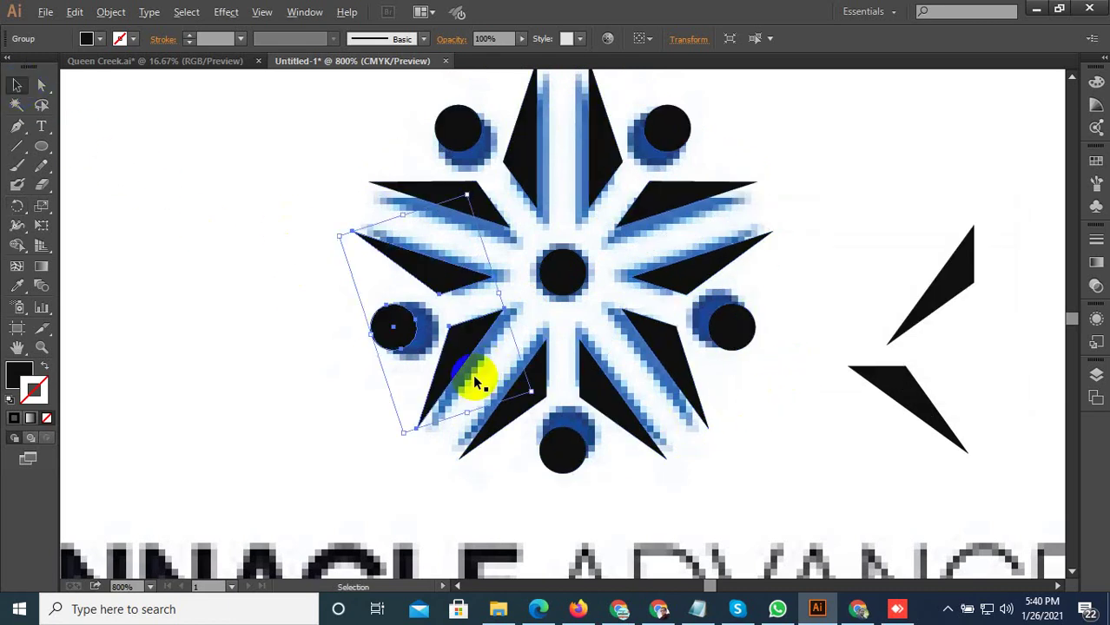
scroll(471, 382, down, 4)
scroll(578, 329, down, 2)
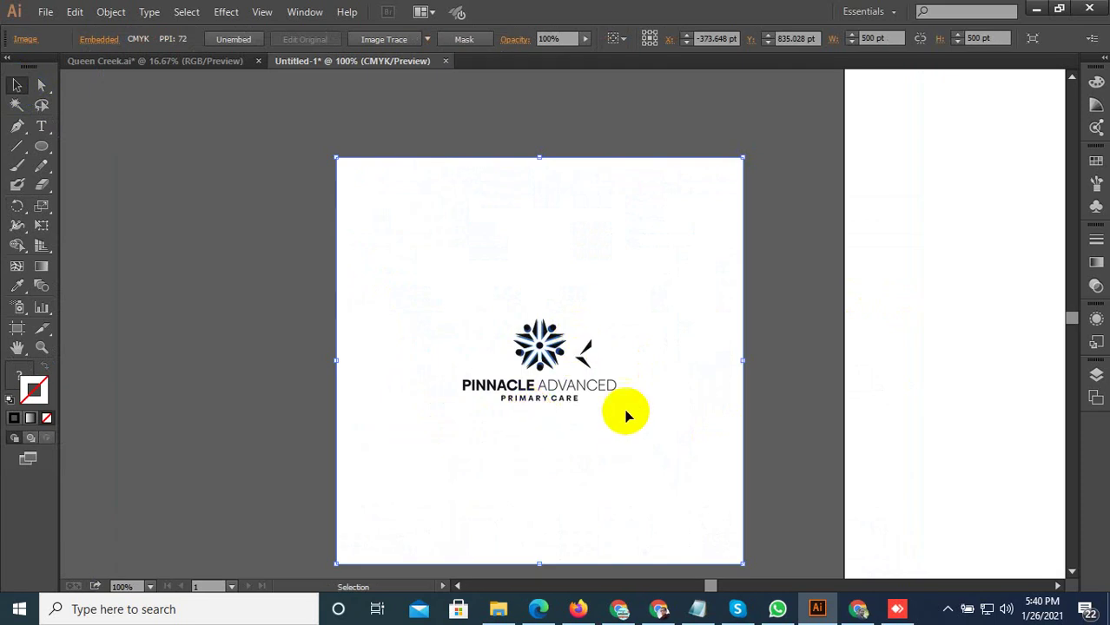
drag(702, 412, 441, 409)
scroll(569, 408, up, 3)
Try selecting the whole black star and bring up its right-click options
drag(565, 364, 360, 124)
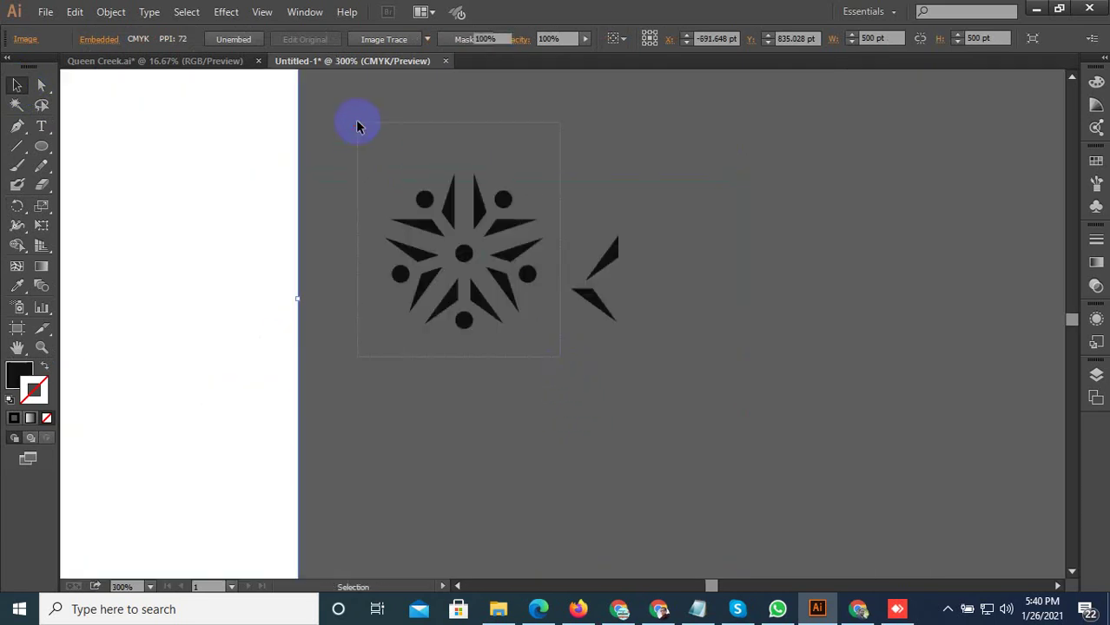
scroll(460, 230, up, 3)
click(728, 159)
scroll(686, 187, down, 1)
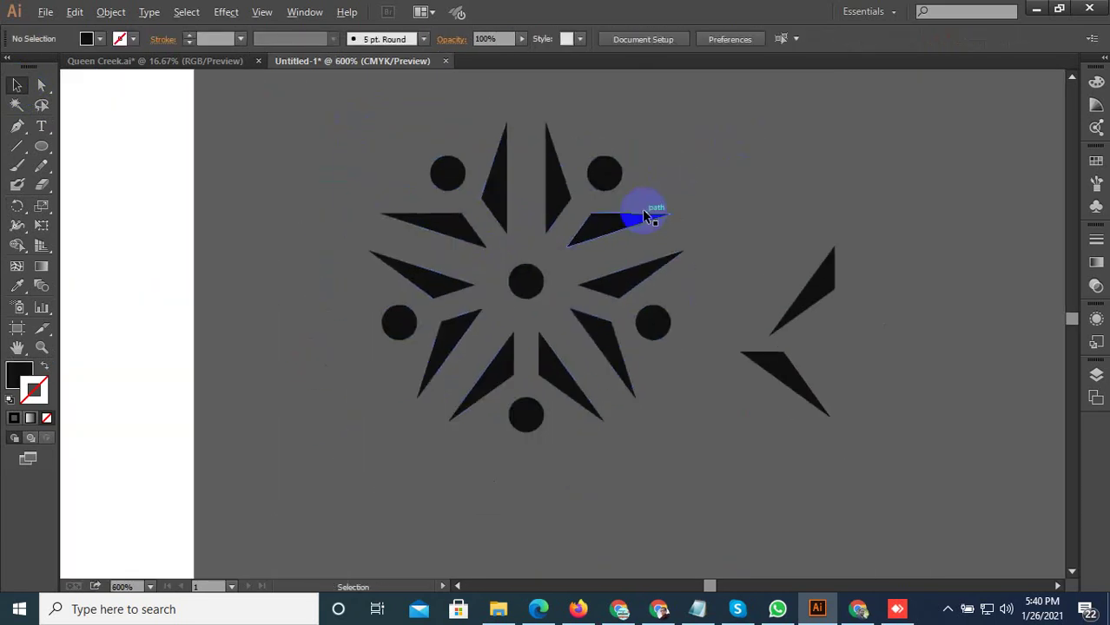
click(617, 258)
key(ctrl+a)
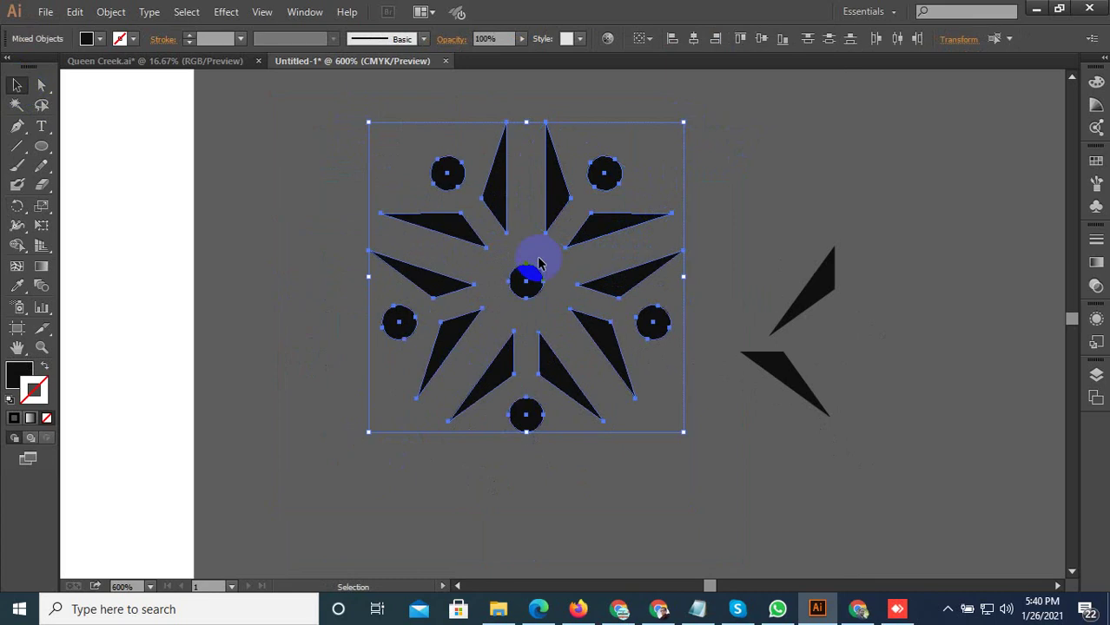
right_click(596, 223)
click(630, 199)
click(611, 223)
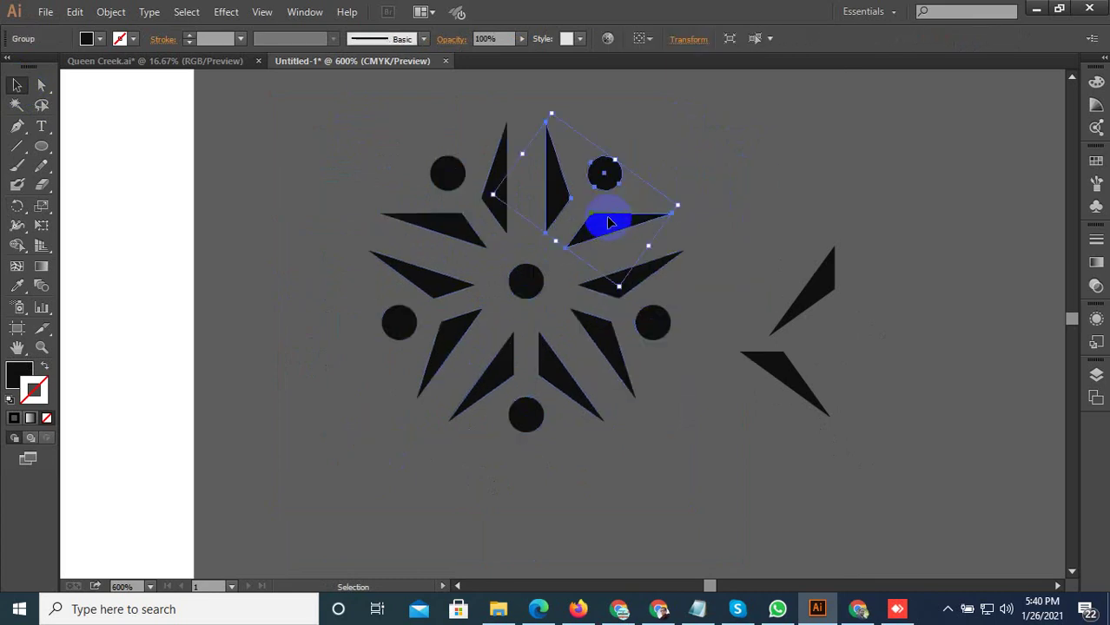
click(483, 302)
right_click(528, 280)
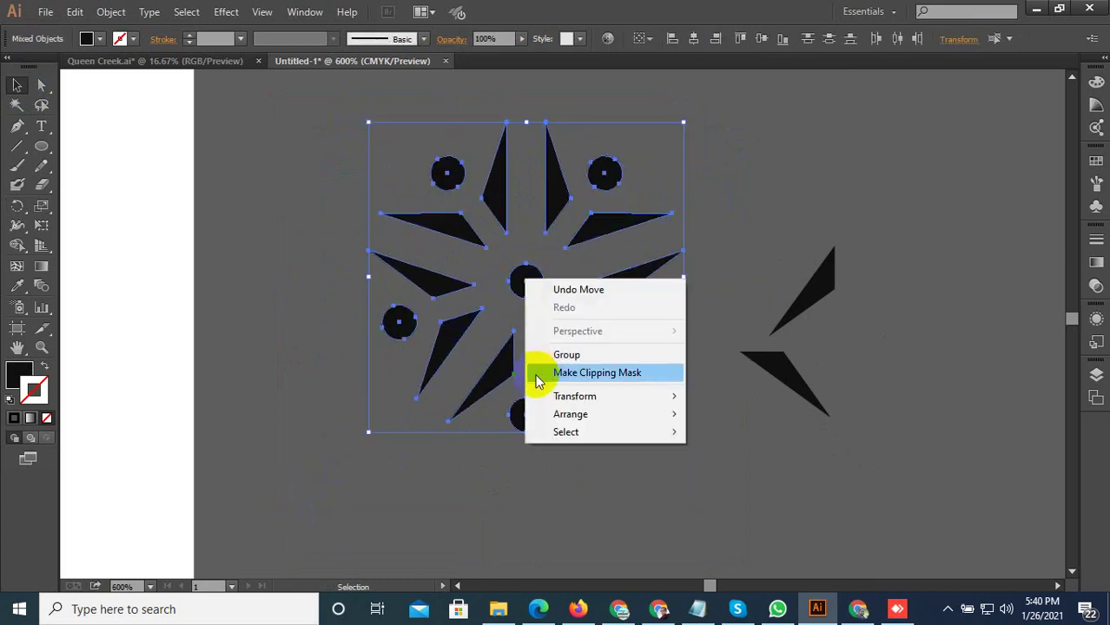
click(491, 423)
Select the whole star and ungroup it with Object > Ungroup
click(526, 279)
click(606, 287)
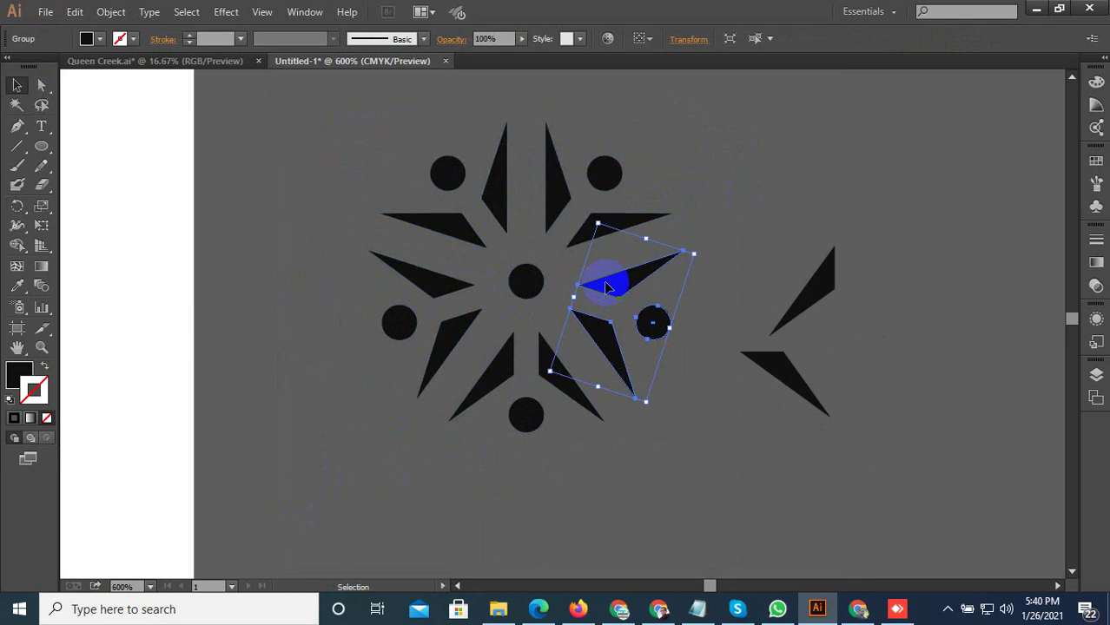
drag(391, 415, 391, 415)
click(111, 11)
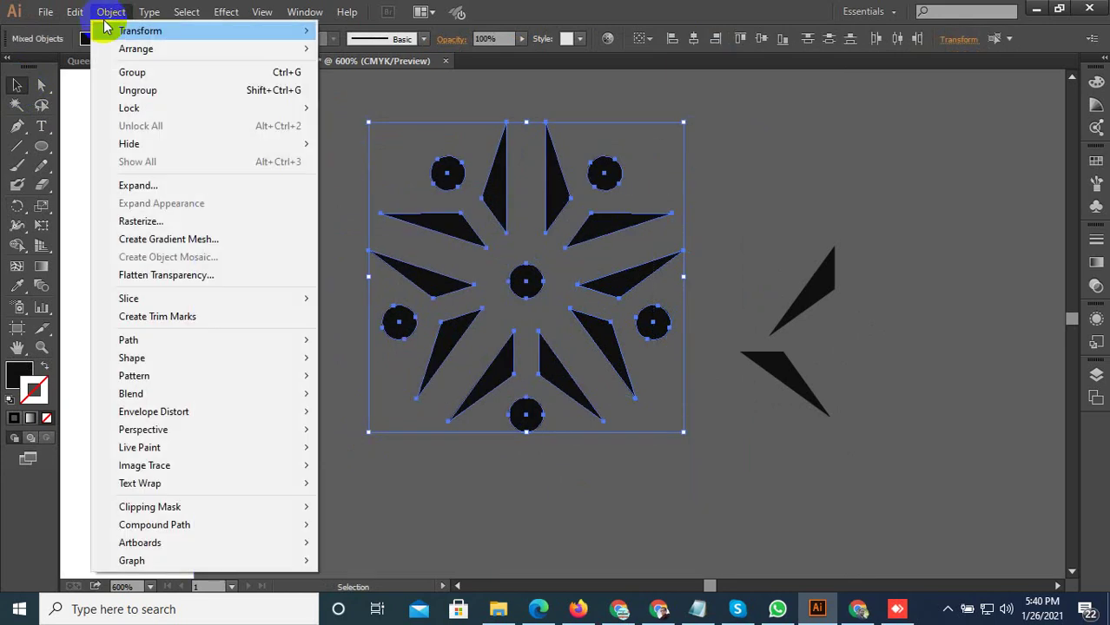
click(148, 86)
click(714, 164)
Select all the star's spikes and give them a blue fill
shift+click(461, 223)
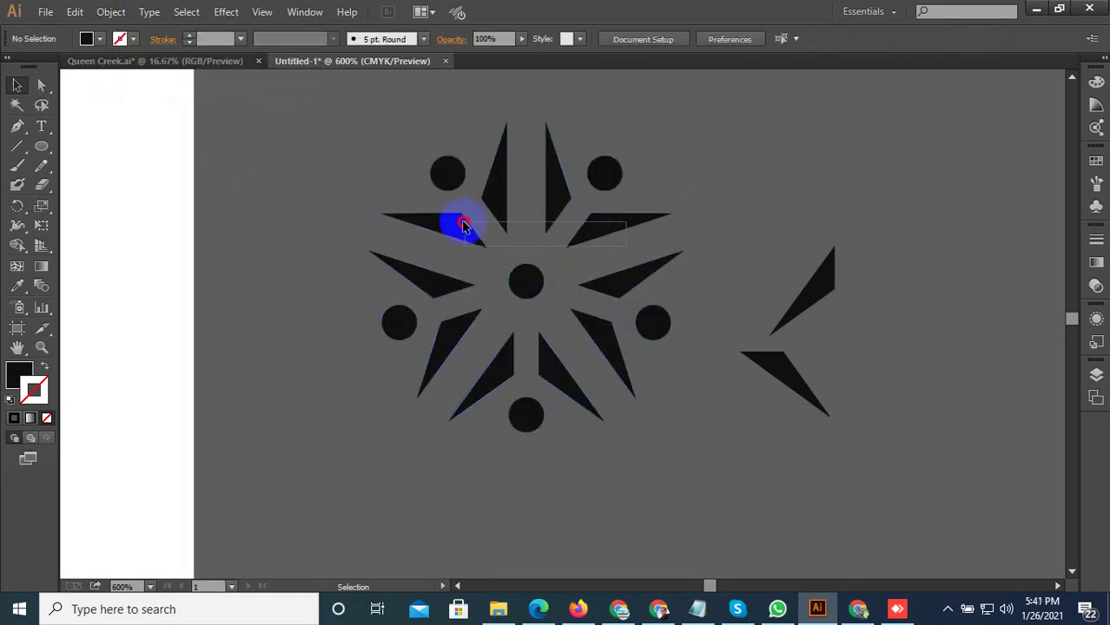
shift+click(582, 282)
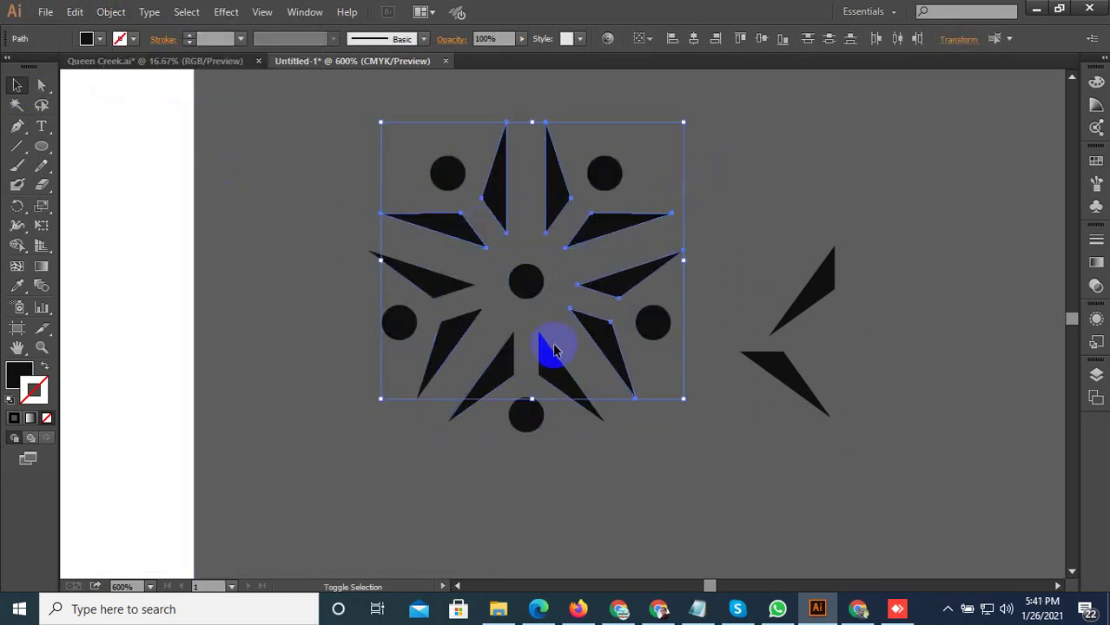
shift+click(482, 351)
shift+click(452, 302)
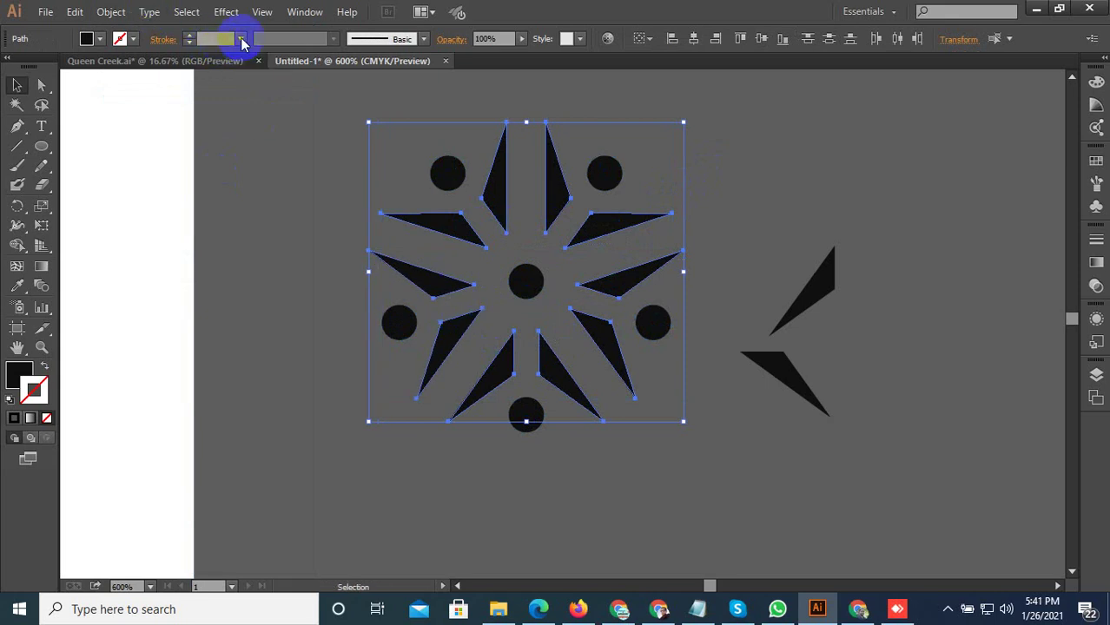
double_click(21, 375)
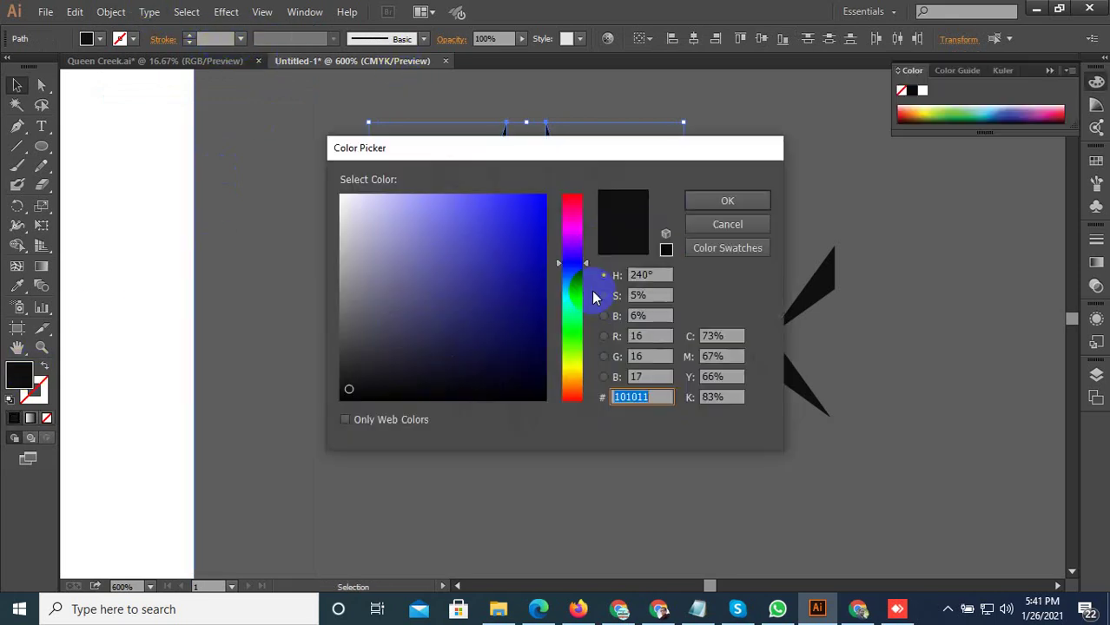
click(527, 209)
click(701, 200)
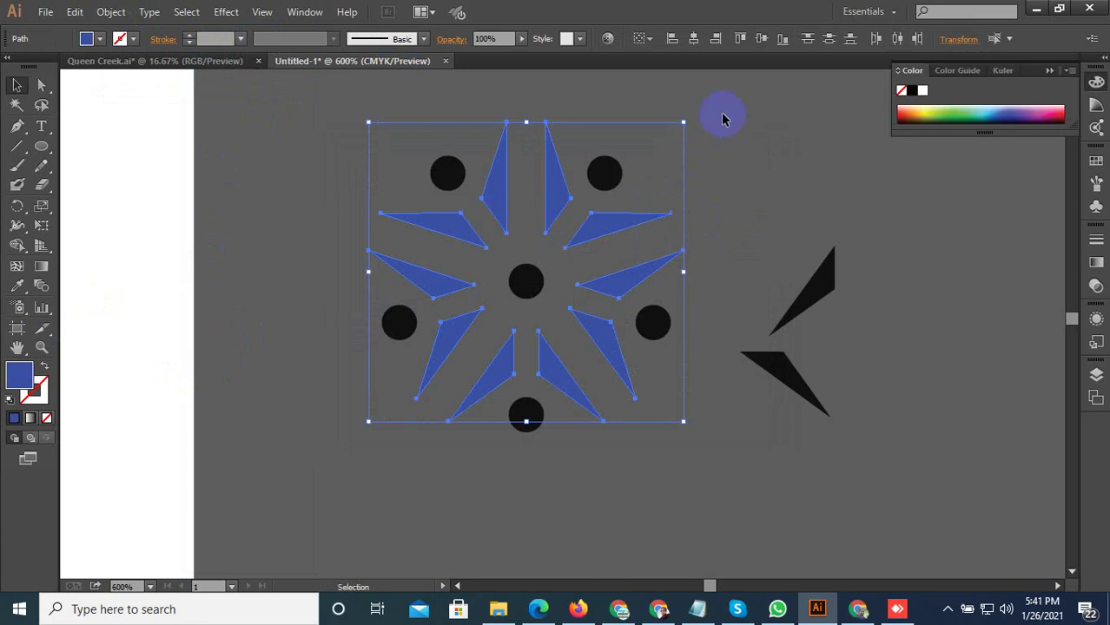
Group the star's pieces and delete the leftover arrow shape
right_click(601, 226)
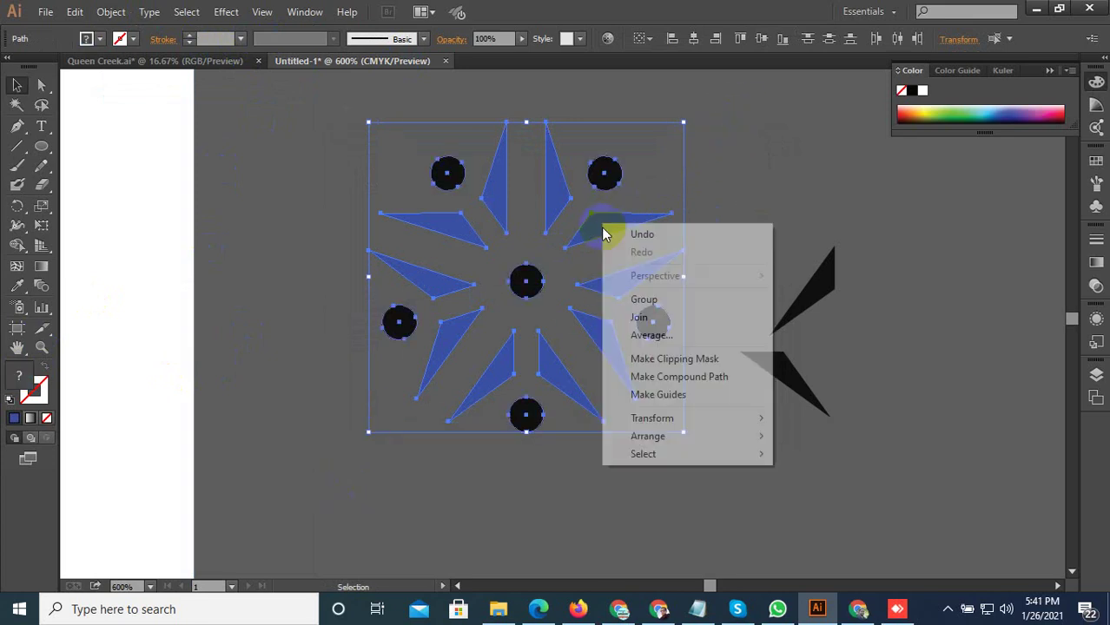
click(632, 297)
click(596, 293)
scroll(447, 456, down, 3)
drag(689, 456, 563, 336)
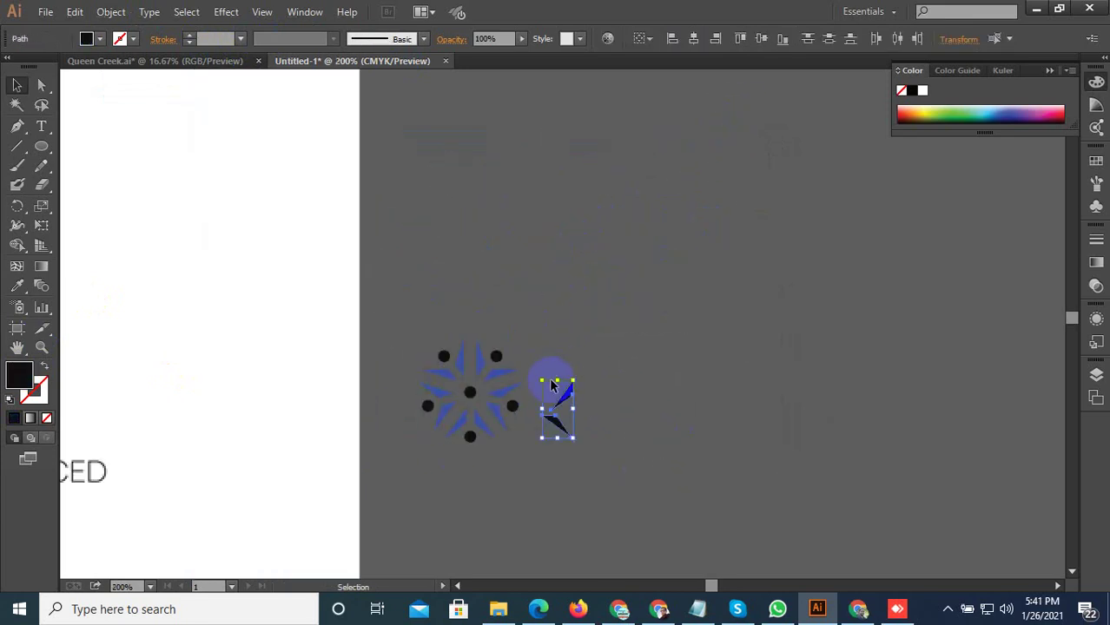
key(Delete)
Move the grouped star onto the artboard beside the logo
drag(545, 402, 371, 315)
scroll(527, 330, down, 1)
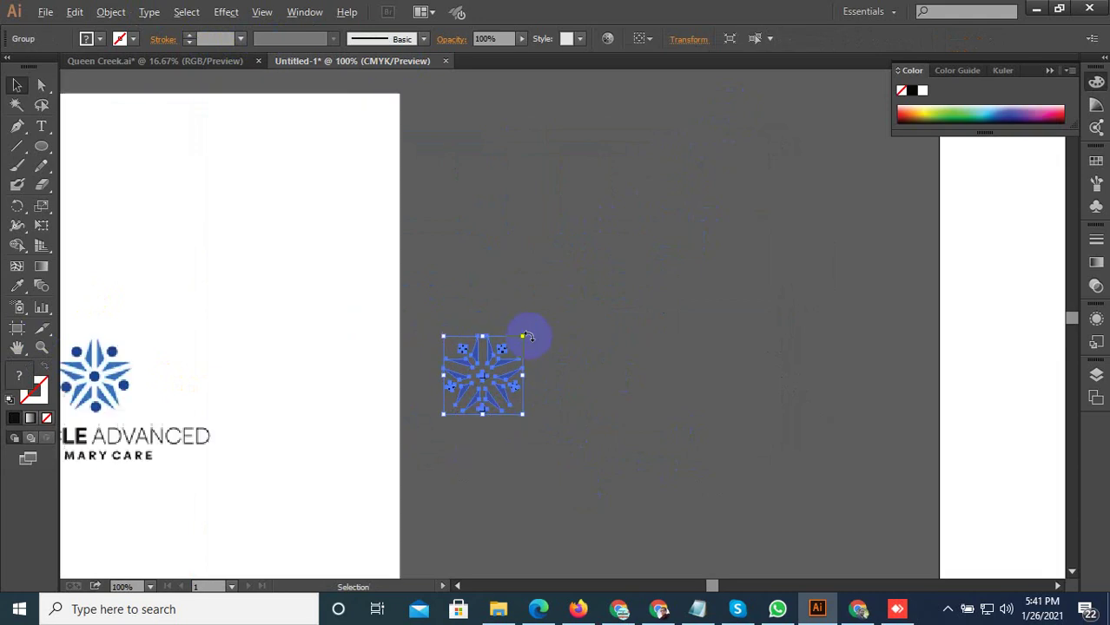
scroll(509, 368, down, 1)
drag(508, 368, 361, 349)
Deselect the star and scroll over to the multicoloured logo
scroll(320, 426, up, 2)
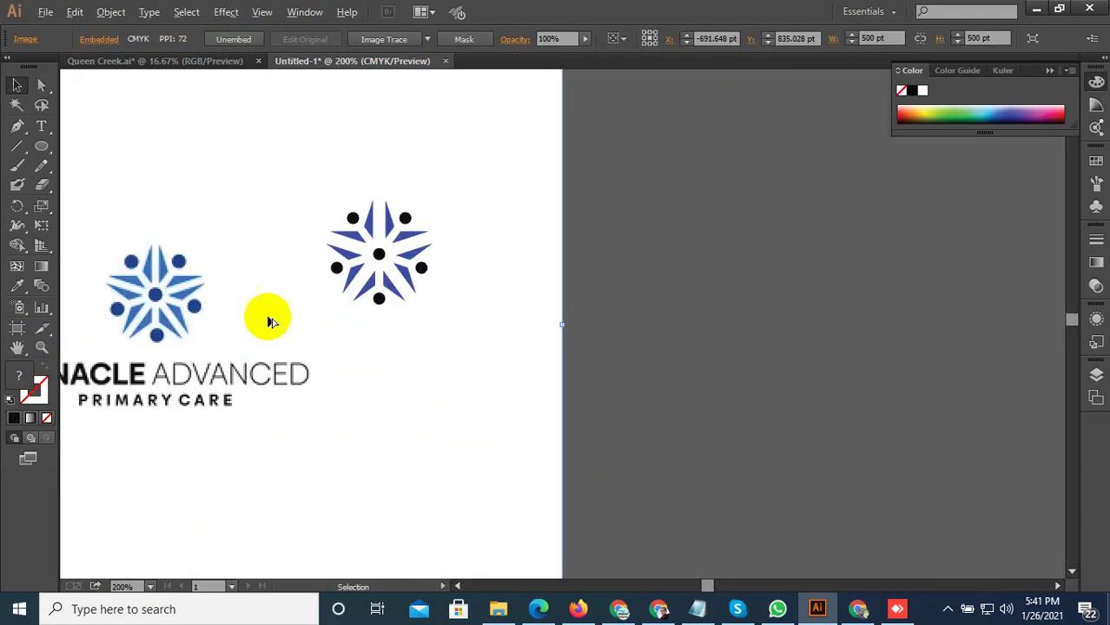
scroll(329, 339, down, 2)
click(515, 345)
scroll(508, 186, down, 3)
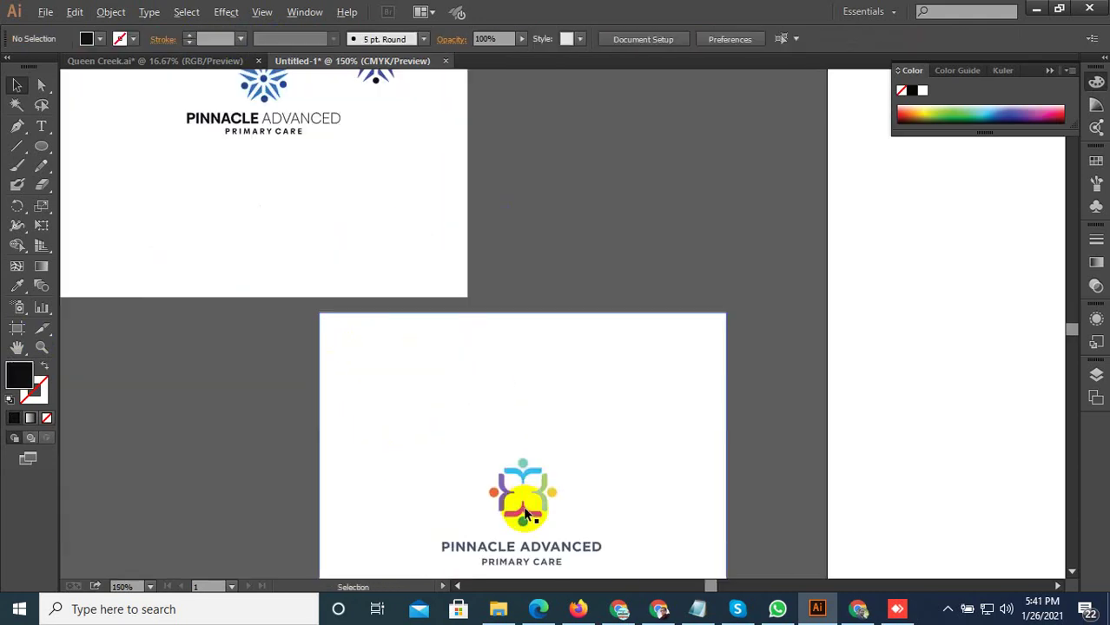
scroll(520, 466, up, 3)
scroll(524, 391, down, 2)
scroll(517, 295, up, 3)
scroll(495, 321, down, 1)
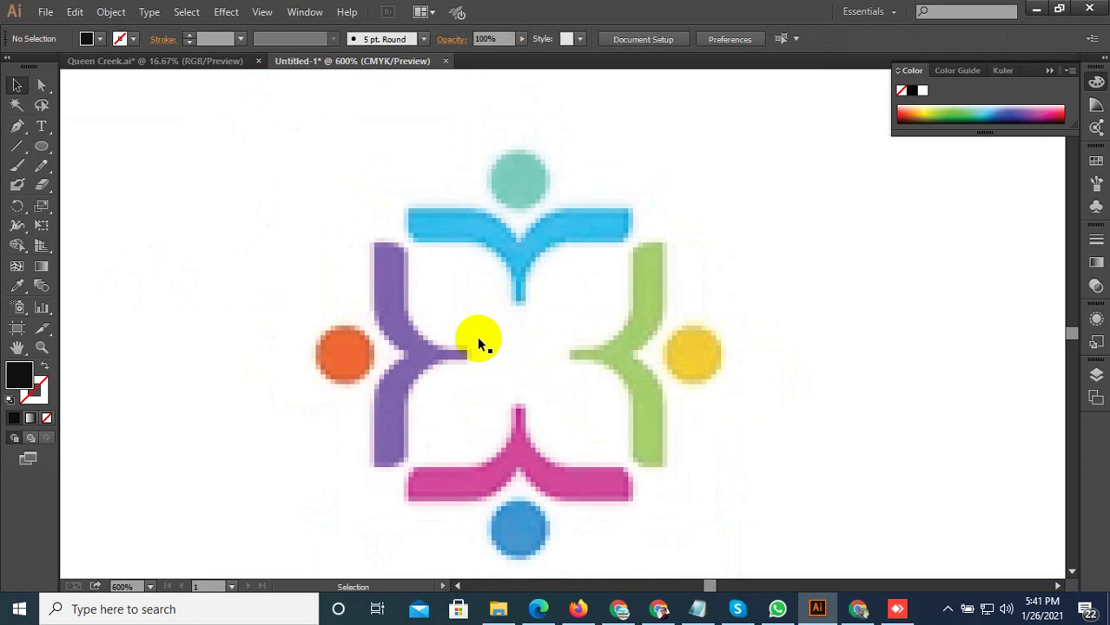
Pen the outline along the blue arm's top edge and down its stem, swapping fill and stroke
click(16, 126)
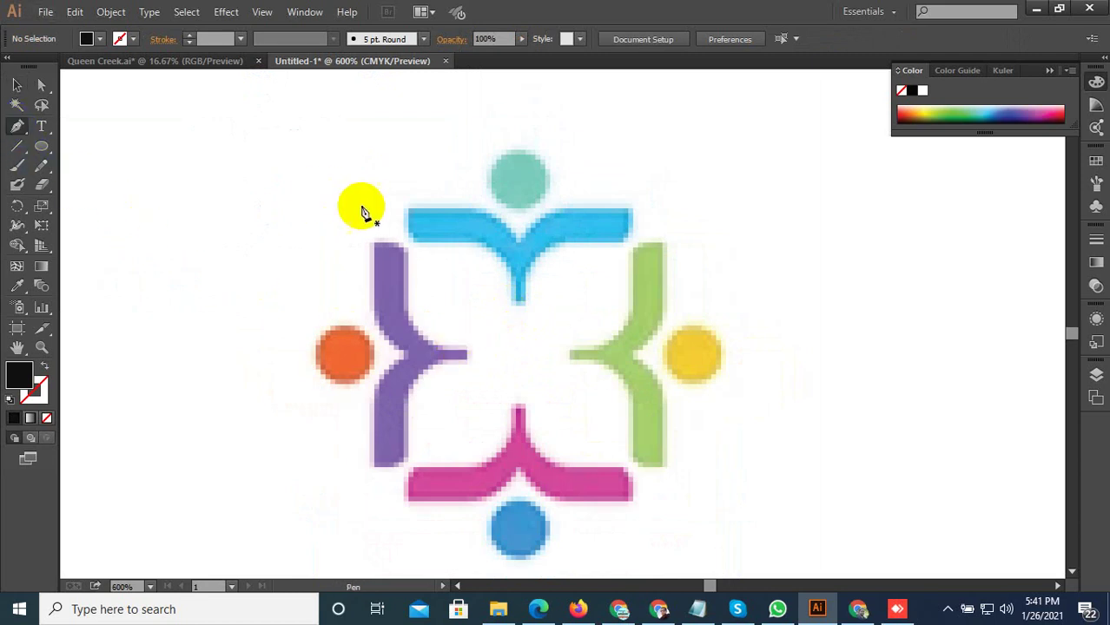
scroll(412, 209, up, 2)
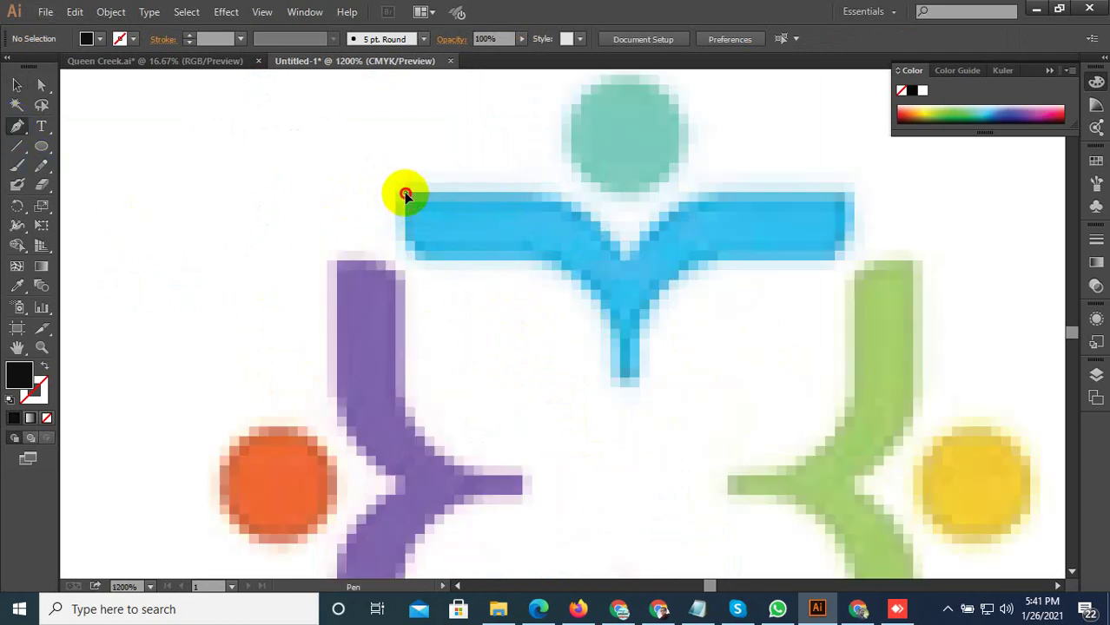
click(405, 193)
click(540, 192)
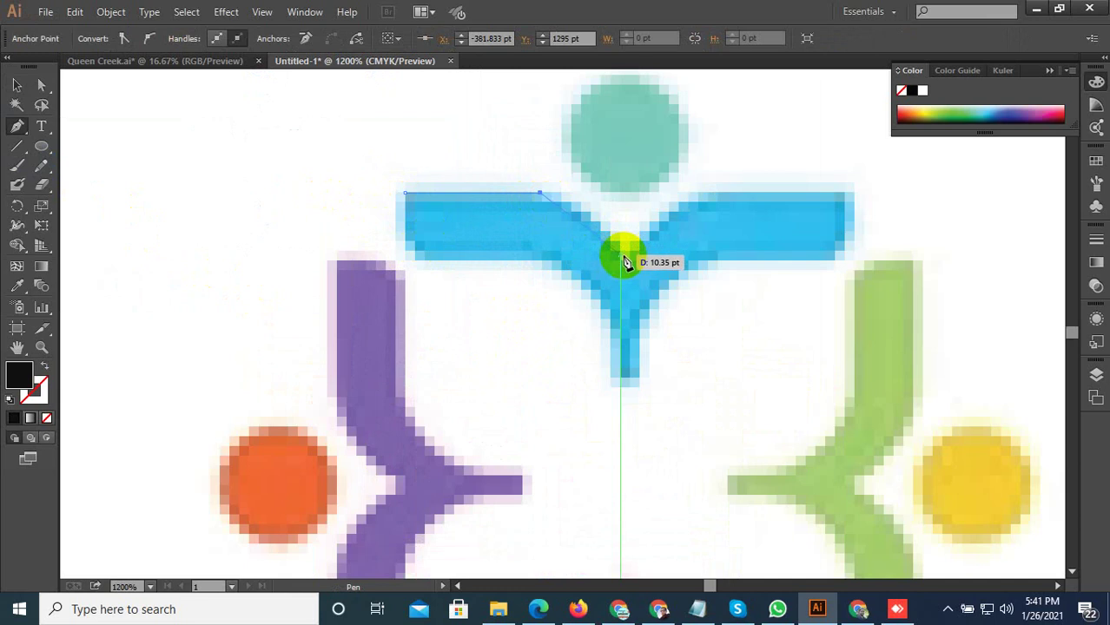
drag(626, 252, 639, 306)
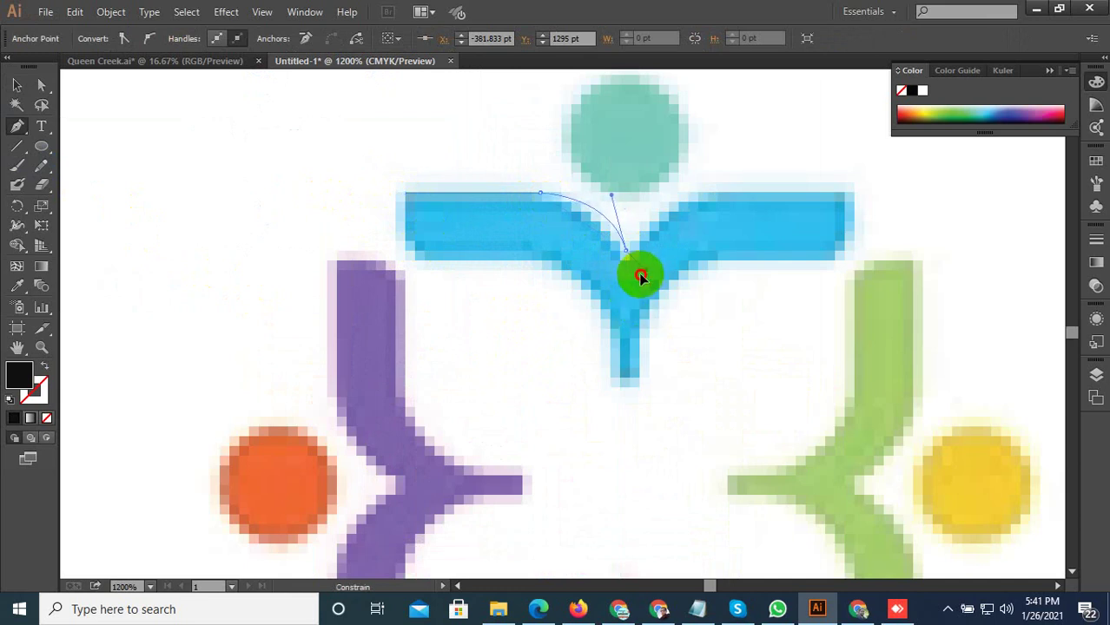
click(627, 382)
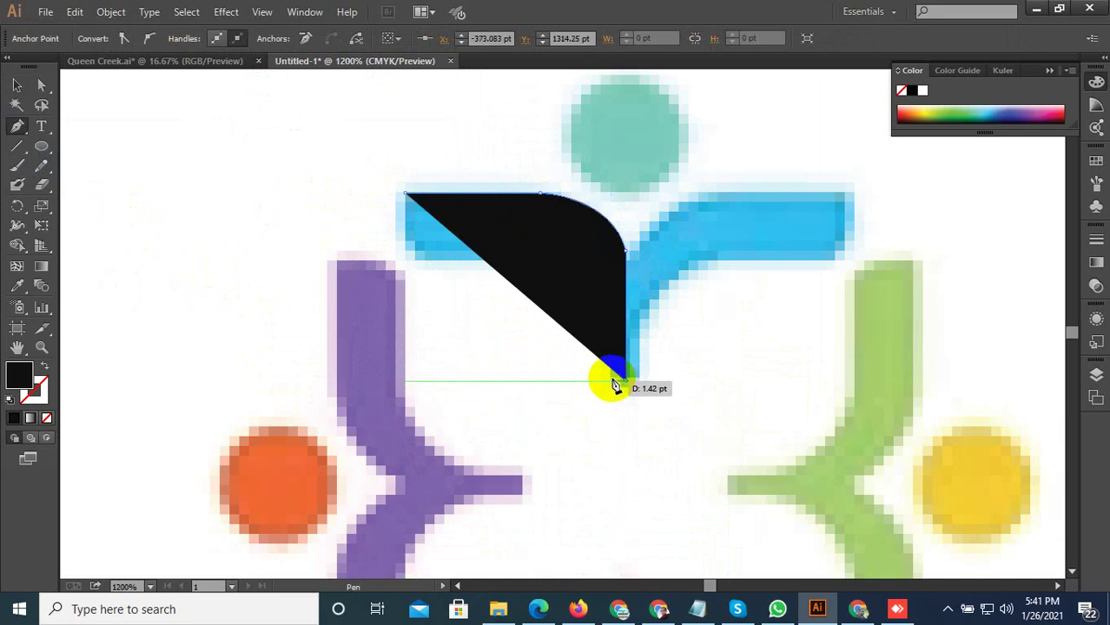
click(44, 370)
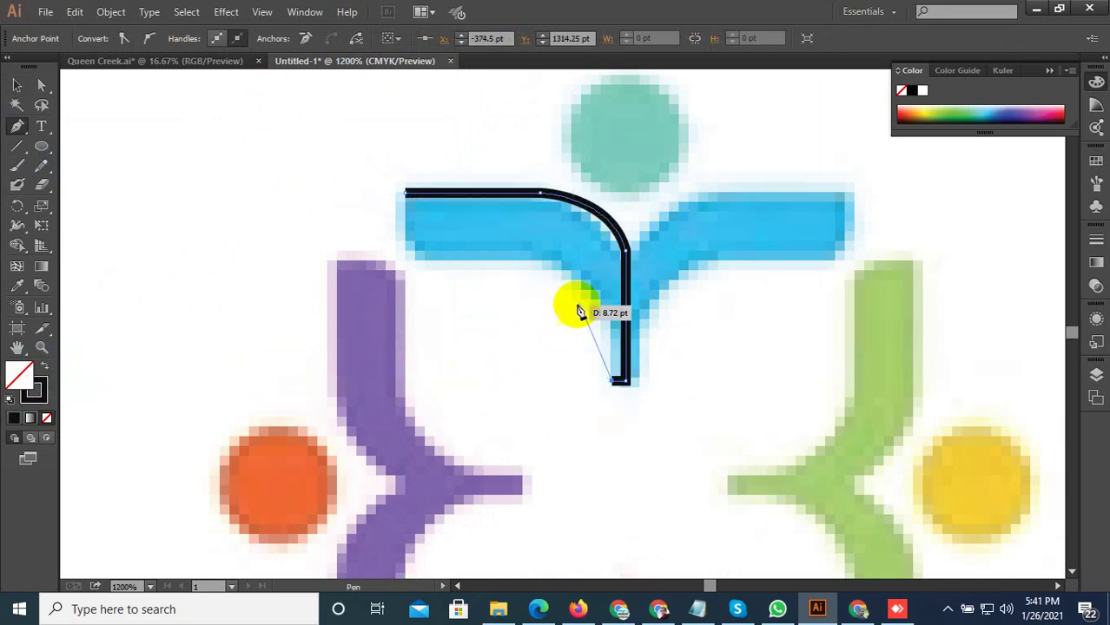
Trace back up the stem and along the arm's lower edge, closing the outline
click(609, 311)
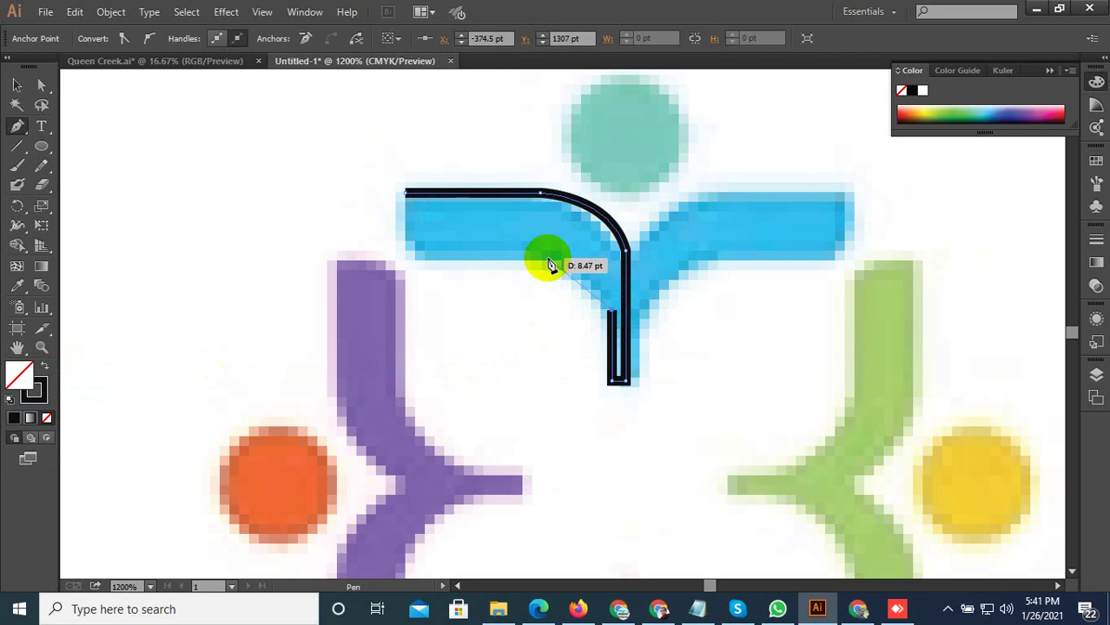
drag(539, 259, 491, 258)
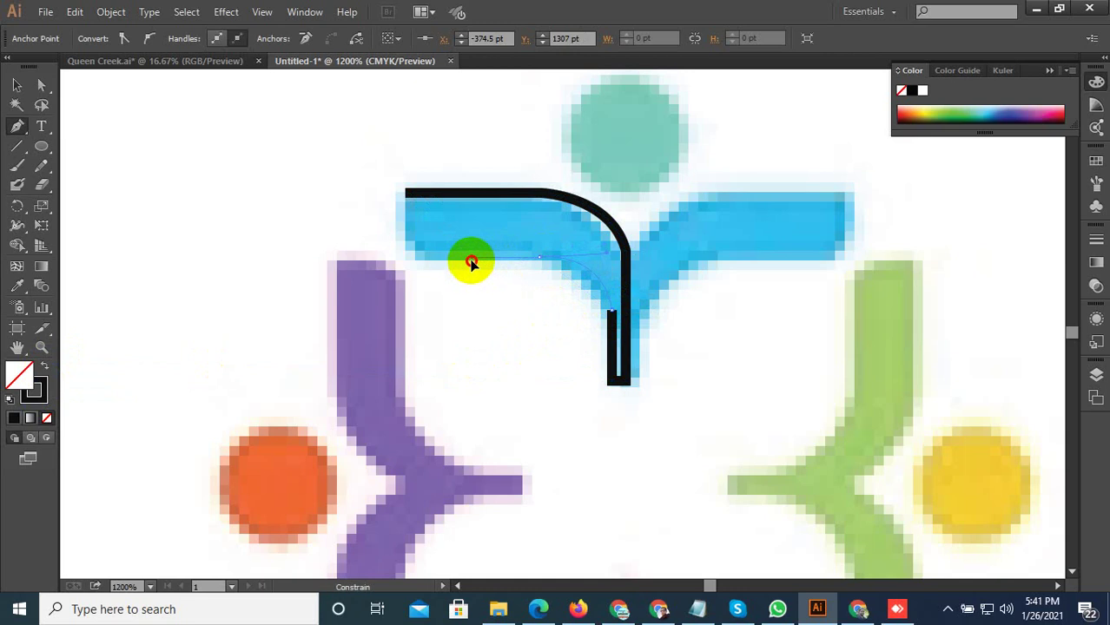
mouse_move(469, 262)
mouse_down()
mouse_move(411, 267)
mouse_move(404, 257)
mouse_up()
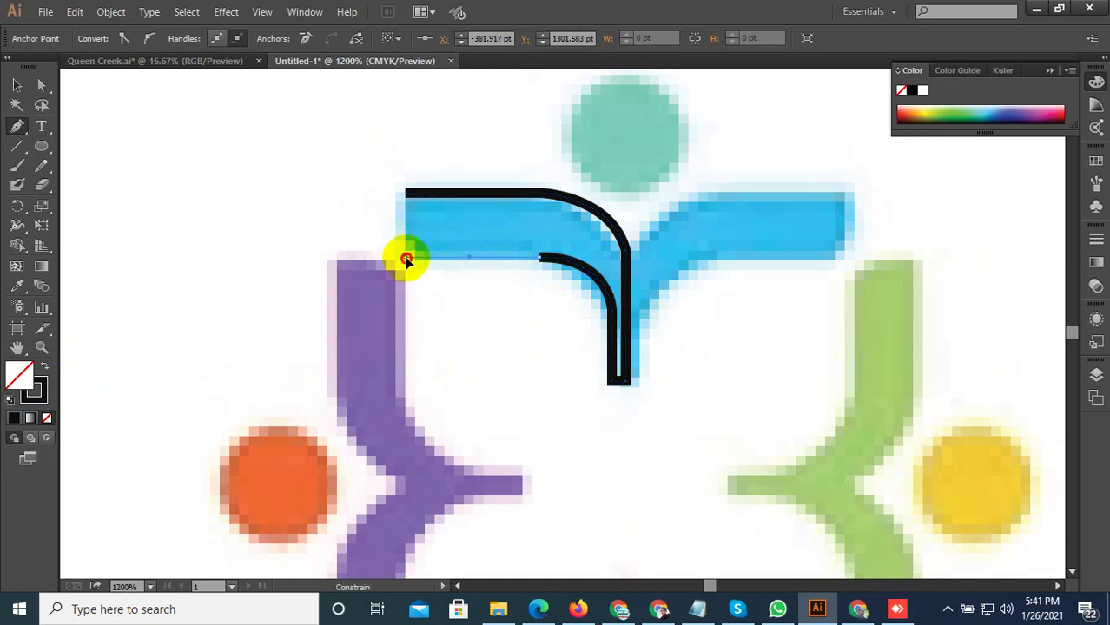
click(403, 257)
click(404, 191)
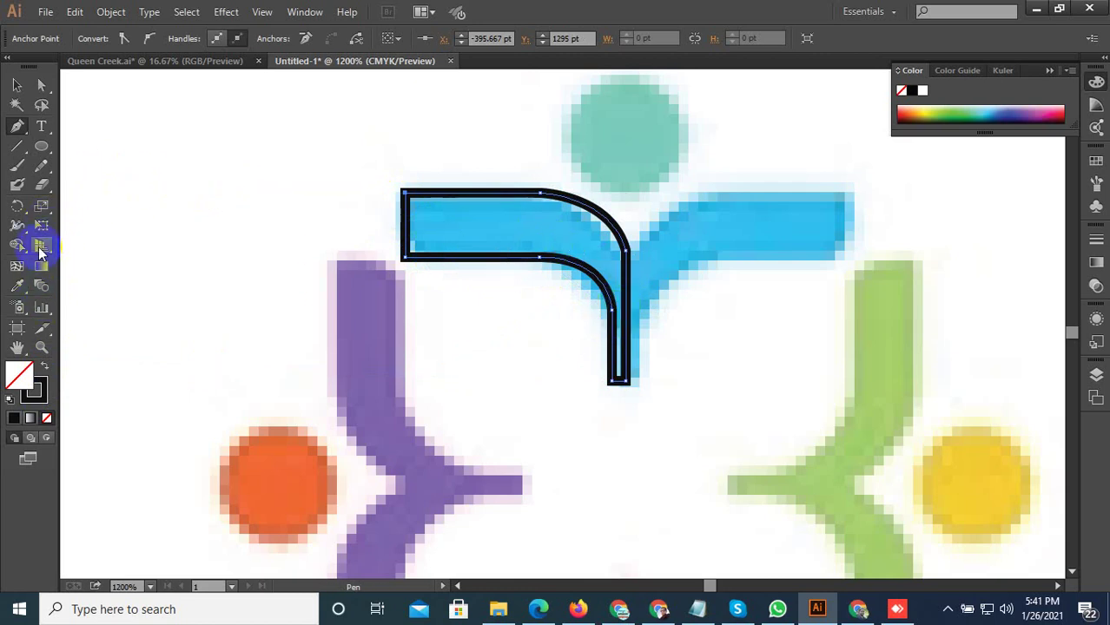
Smooth the traced outline's curves and fill it with the arm's blue via the Eyedropper
click(43, 169)
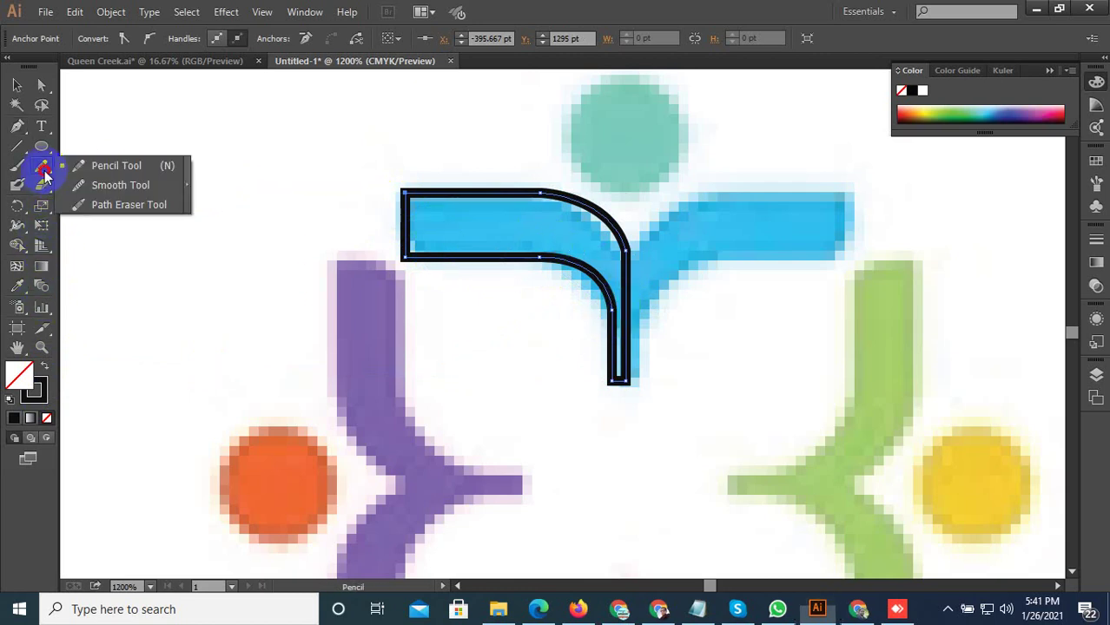
click(122, 185)
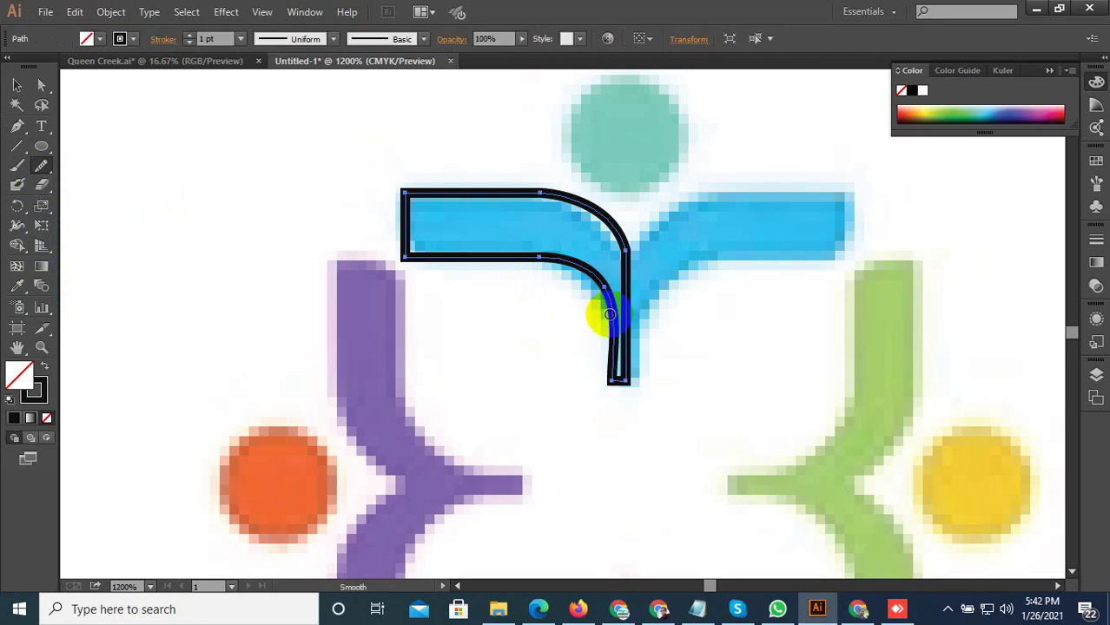
drag(610, 363, 603, 282)
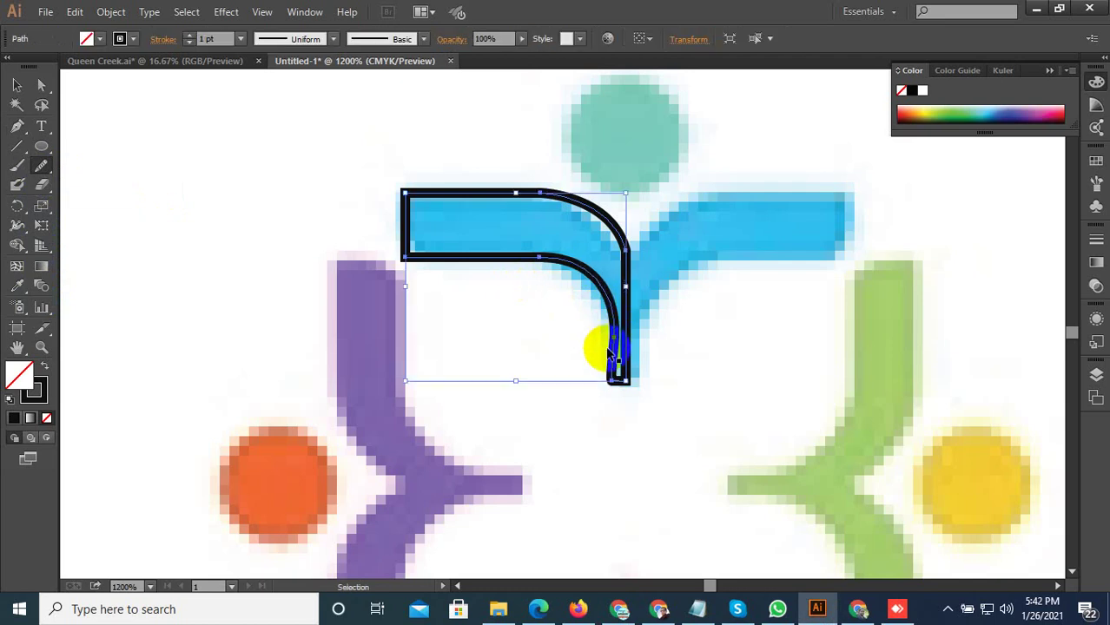
drag(611, 351, 638, 301)
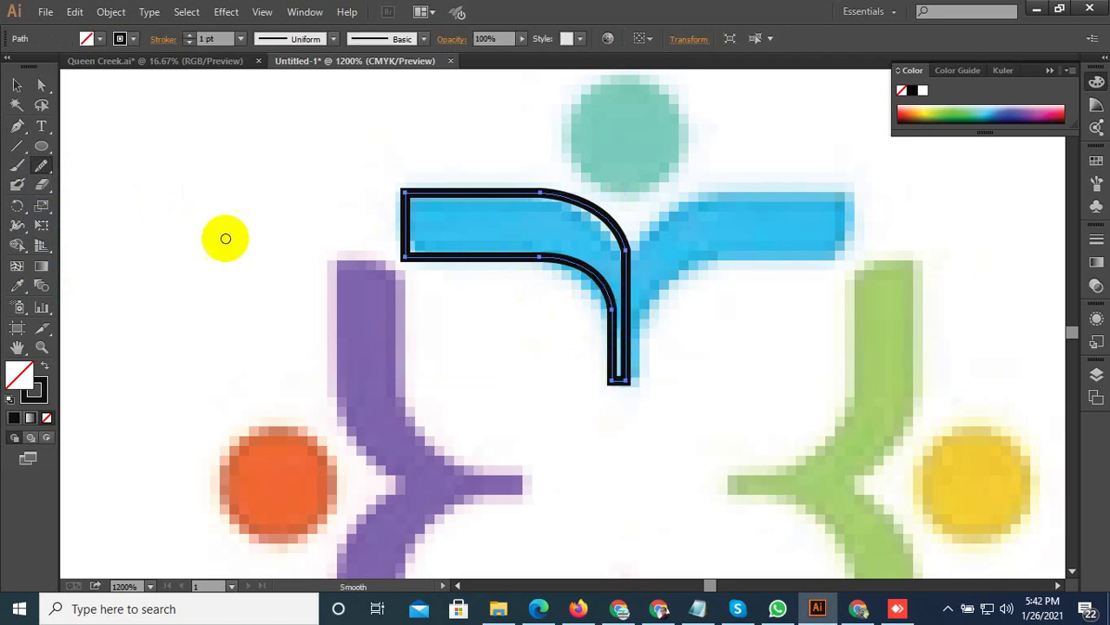
click(17, 286)
click(534, 219)
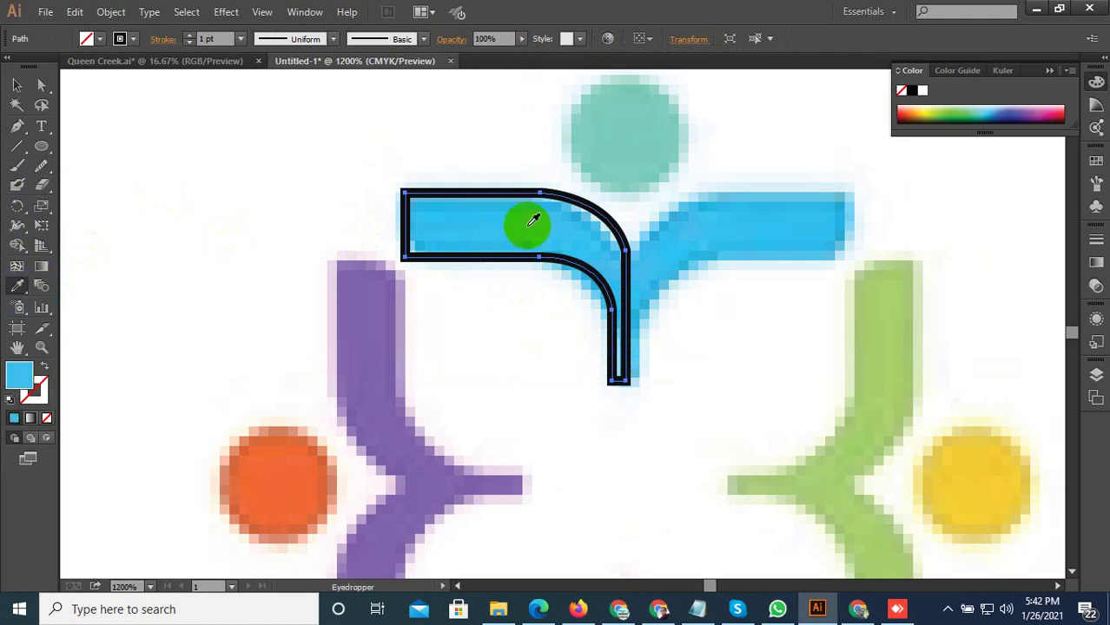
Make a reflected copy of the blue half and move it to the right
click(19, 198)
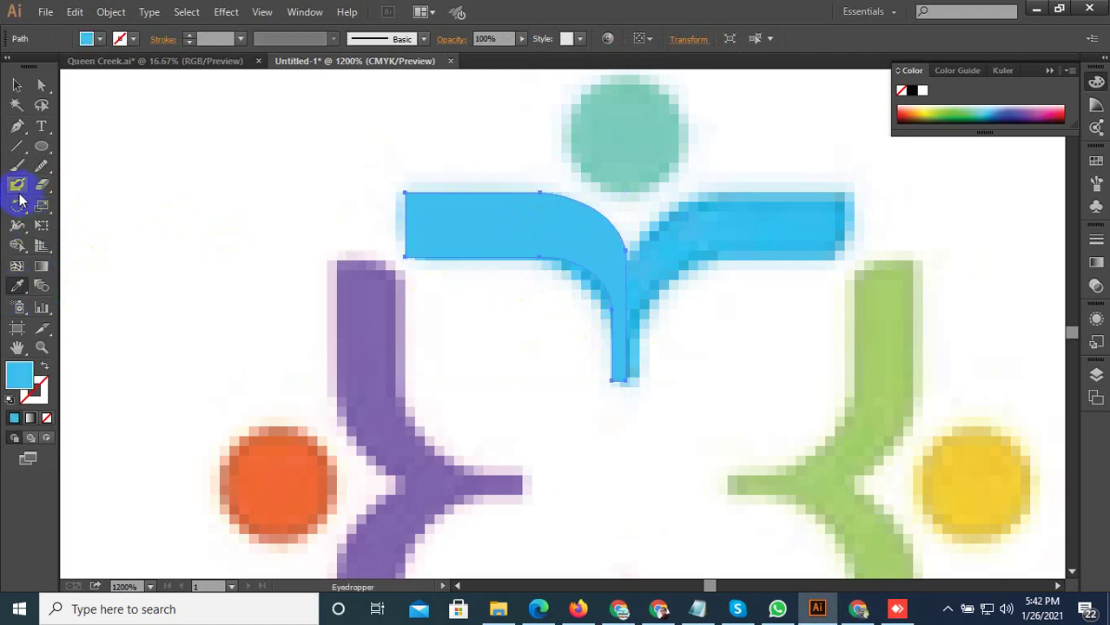
double_click(18, 208)
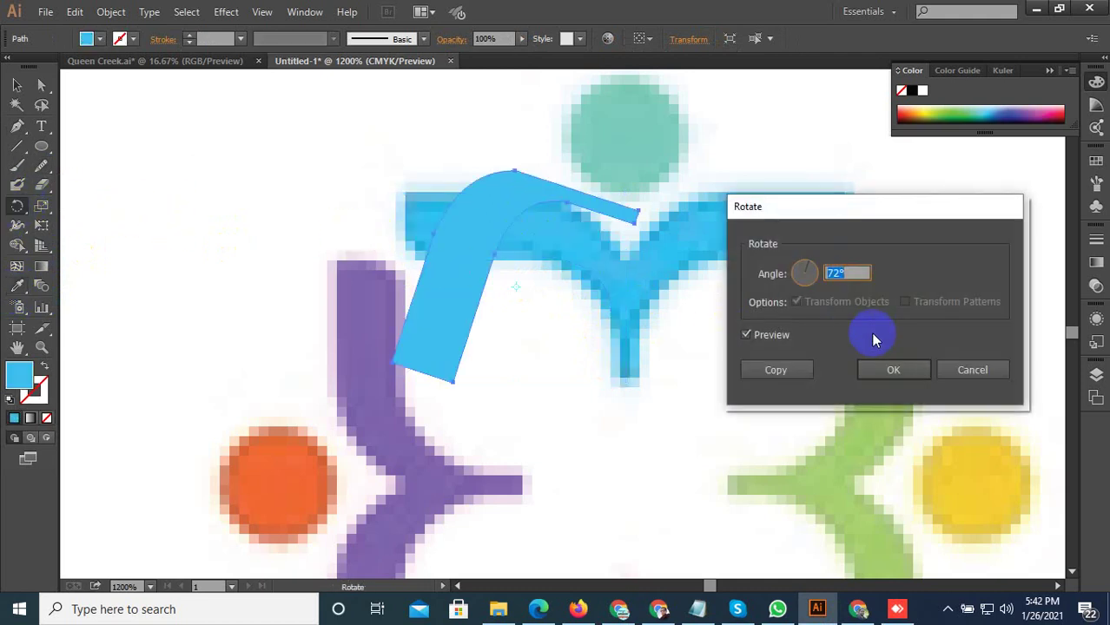
click(893, 368)
drag(18, 209, 59, 222)
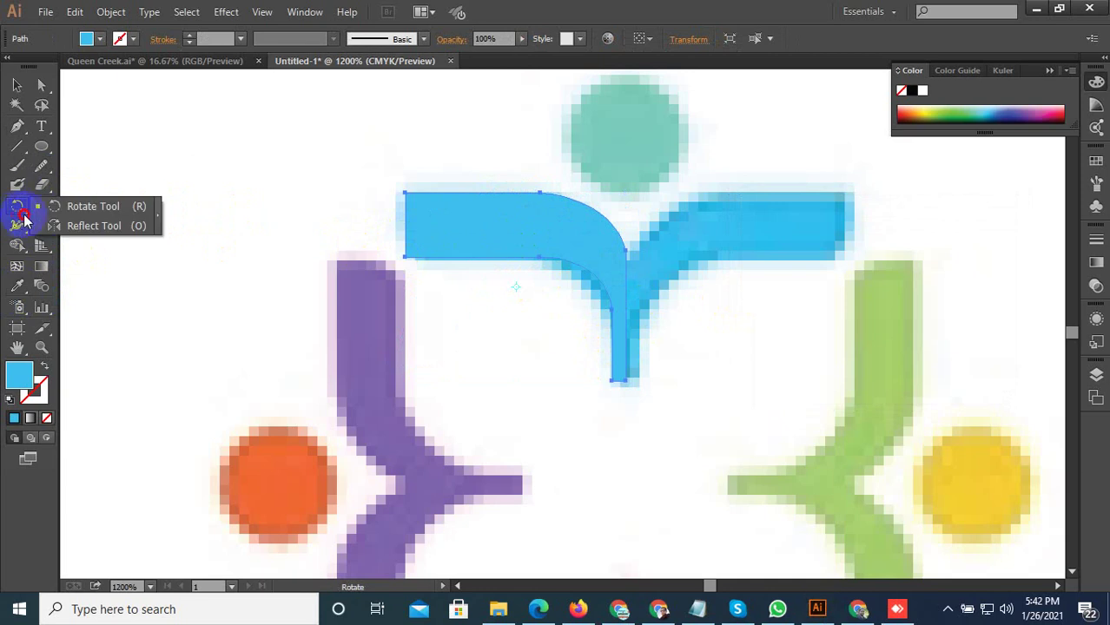
double_click(18, 206)
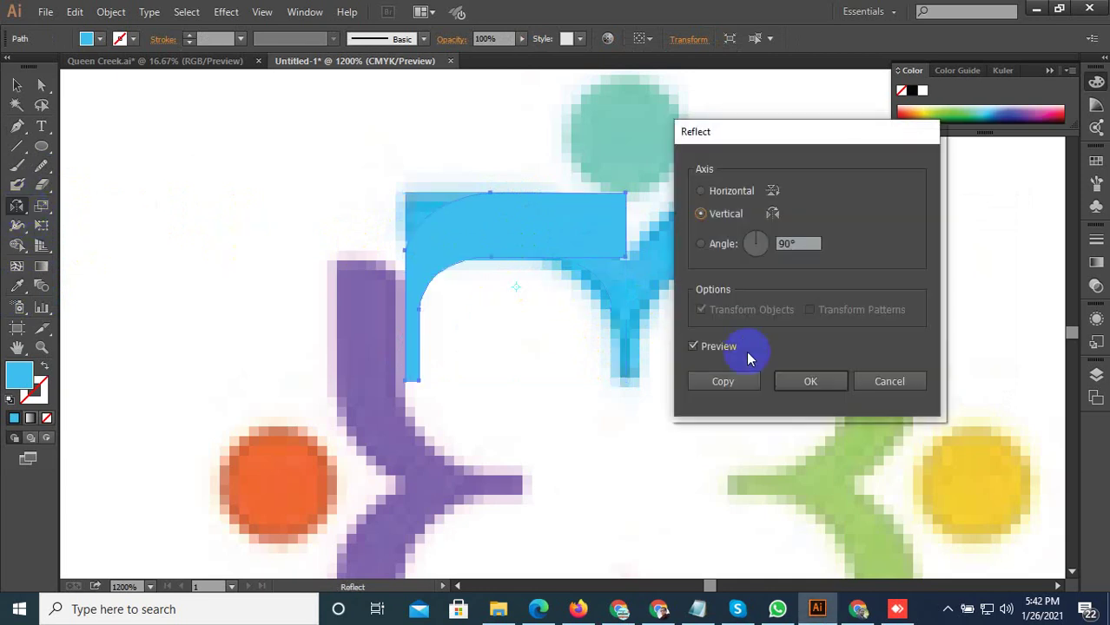
click(727, 385)
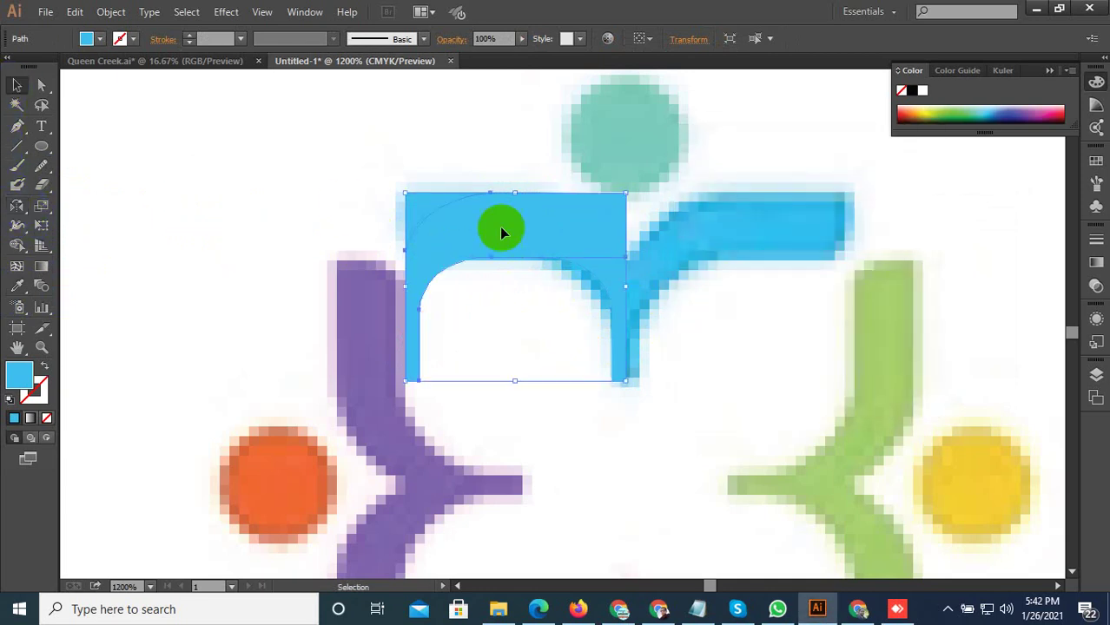
drag(500, 227, 716, 220)
Unite both halves with the Pathfinder panel and move the panel aside
shift+click(584, 244)
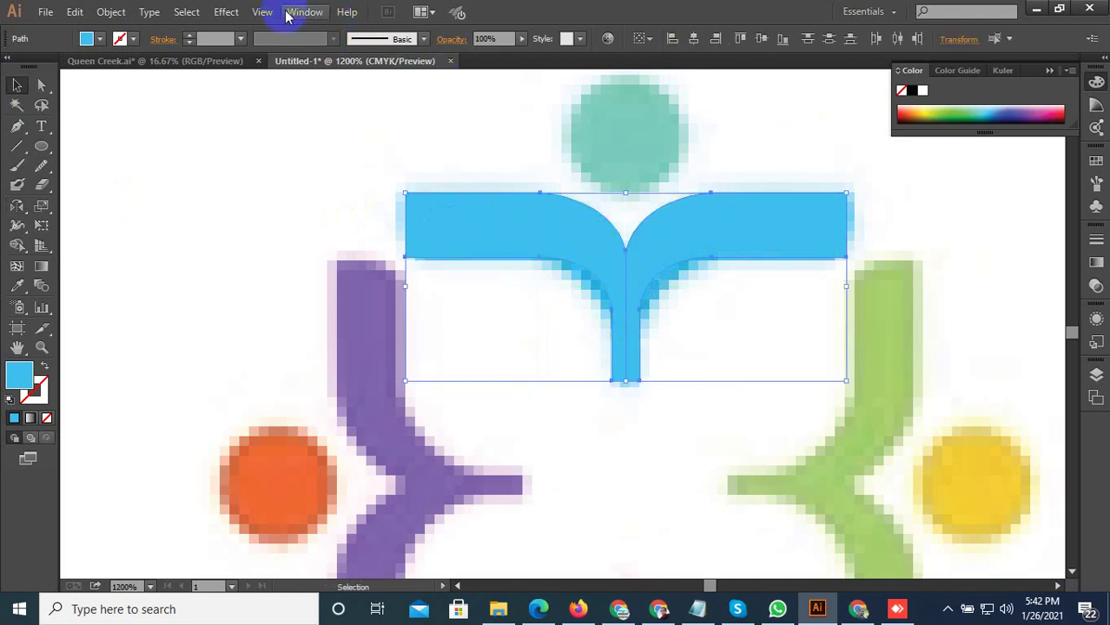
click(295, 13)
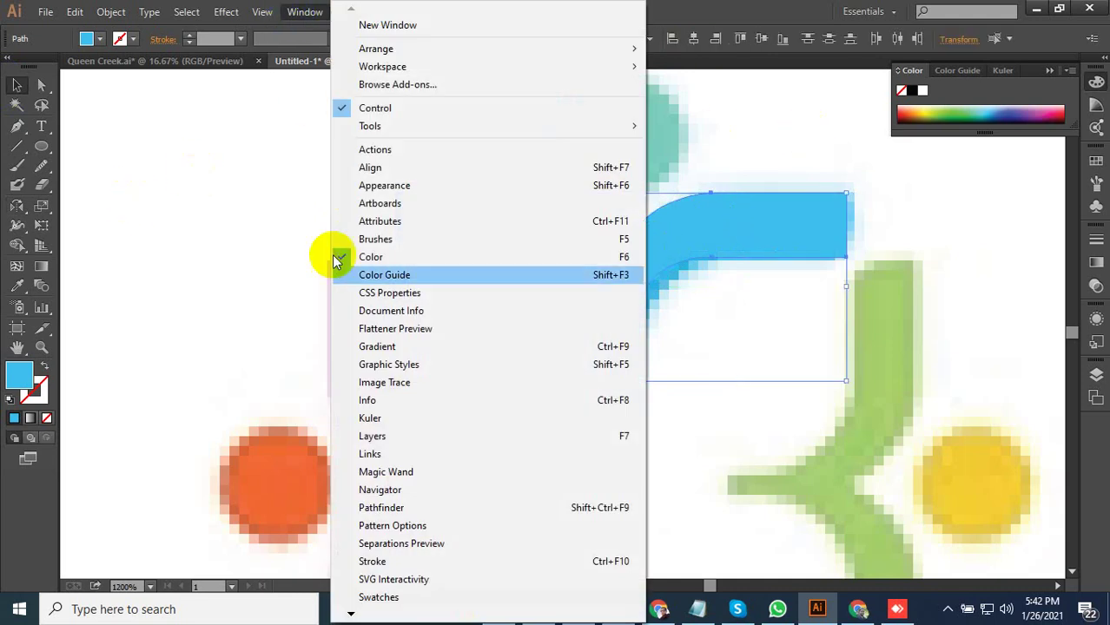
click(414, 511)
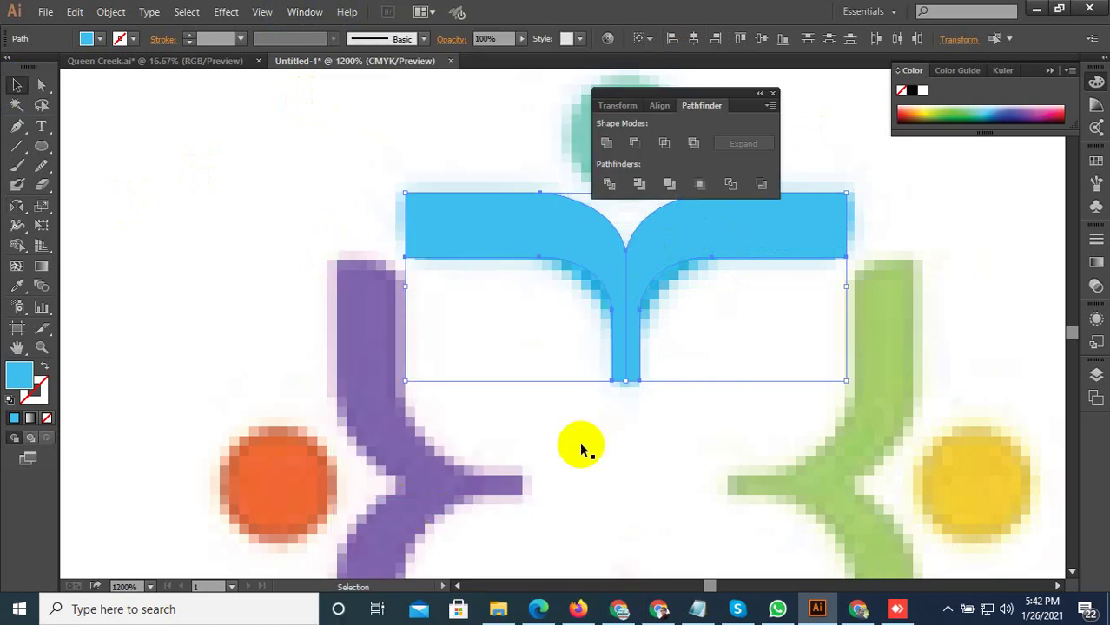
click(614, 145)
drag(658, 92, 974, 354)
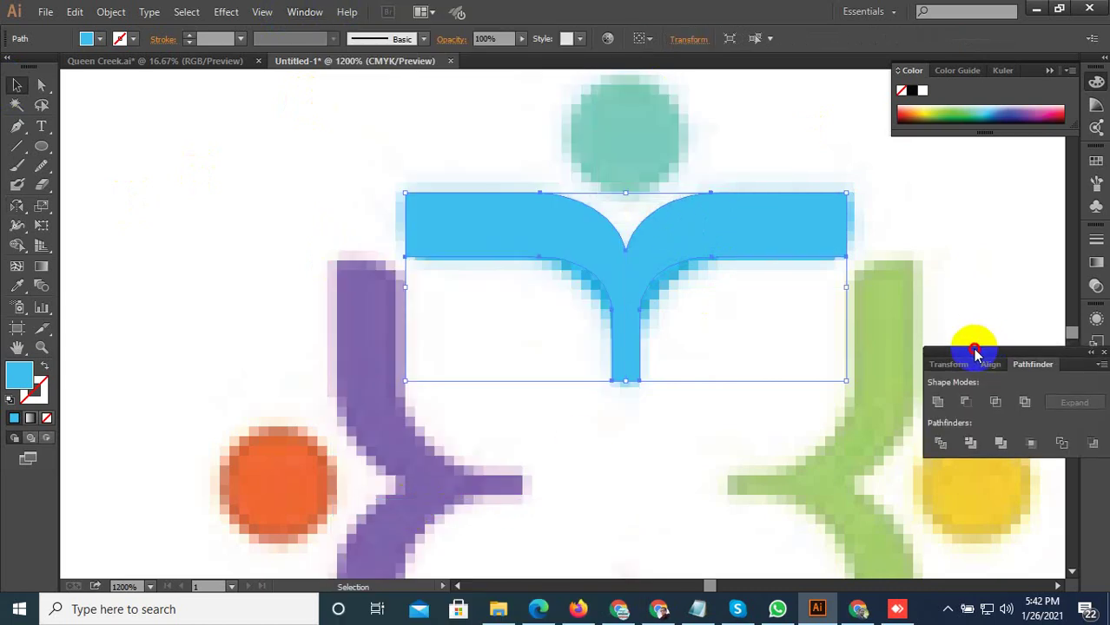
Reselect the merged blue arm and switch to the Ellipse tool for its circle head
click(791, 464)
click(725, 236)
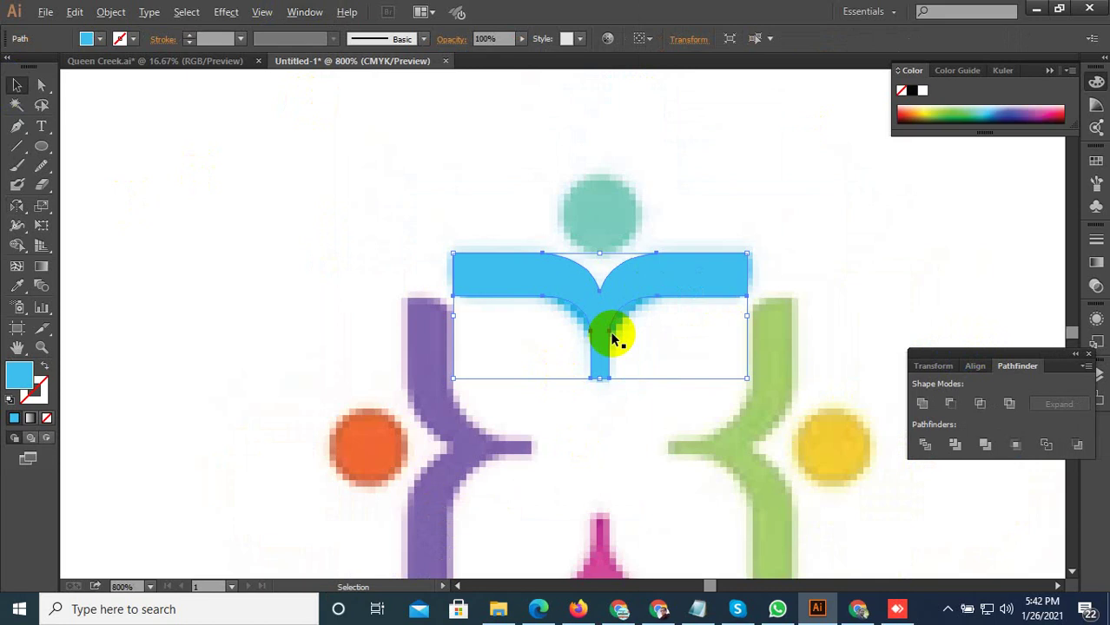
scroll(649, 271, up, 2)
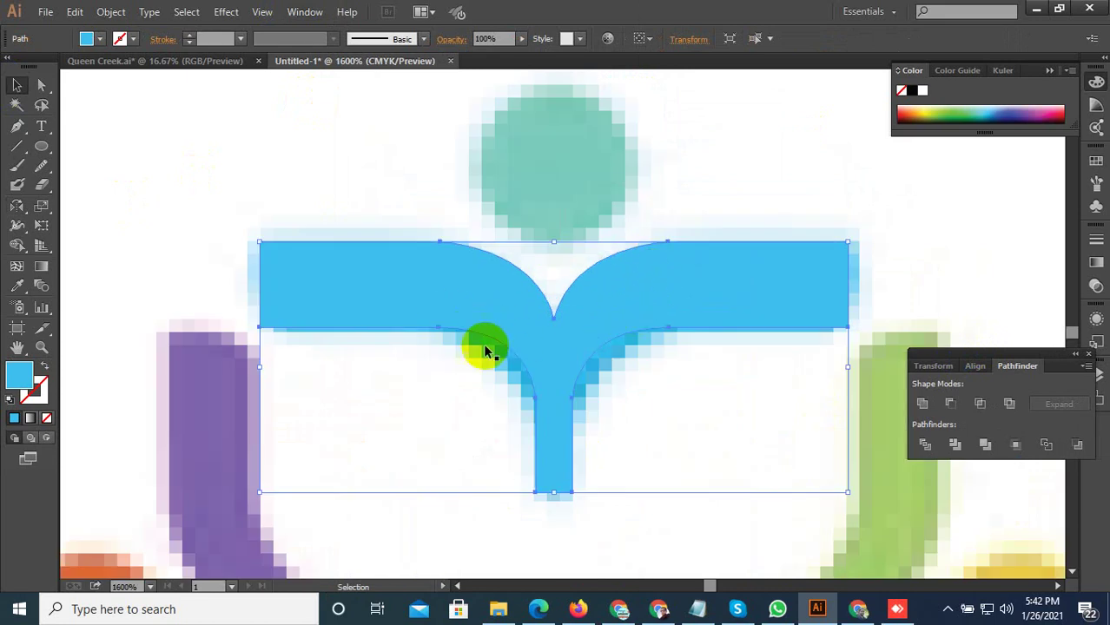
scroll(482, 339, down, 1)
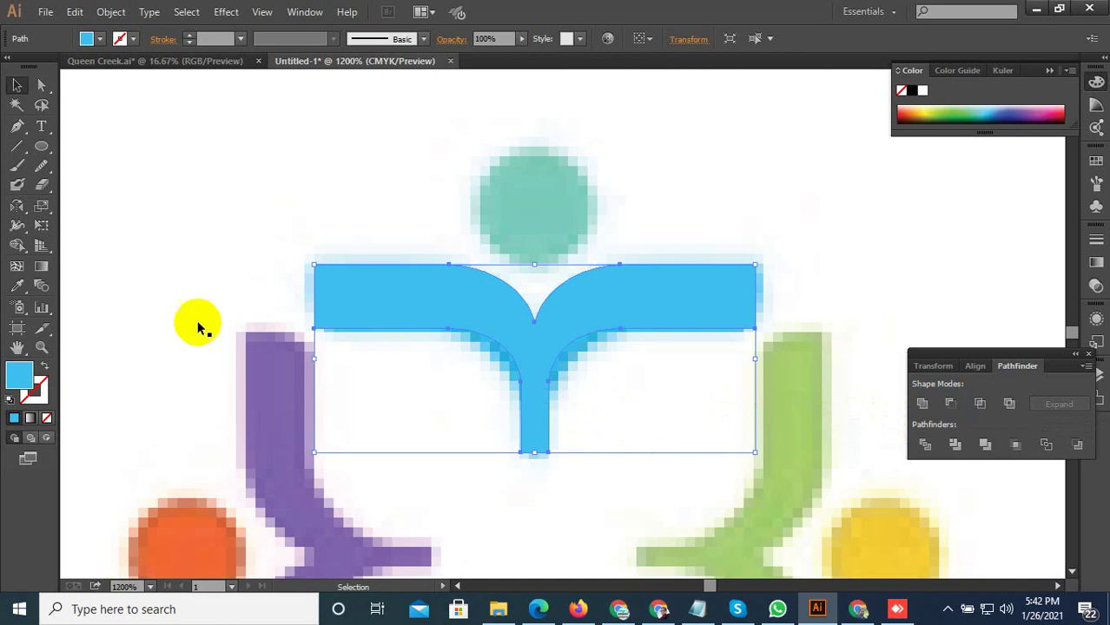
mouse_move(41, 146)
mouse_down()
mouse_move(68, 150)
mouse_move(87, 183)
mouse_up()
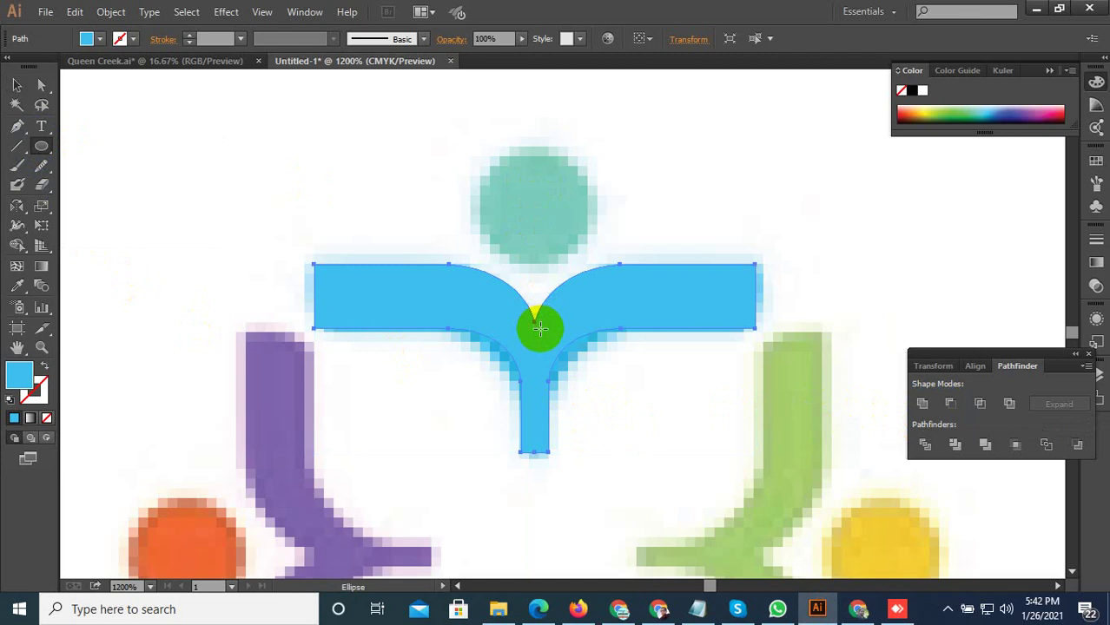
click(947, 611)
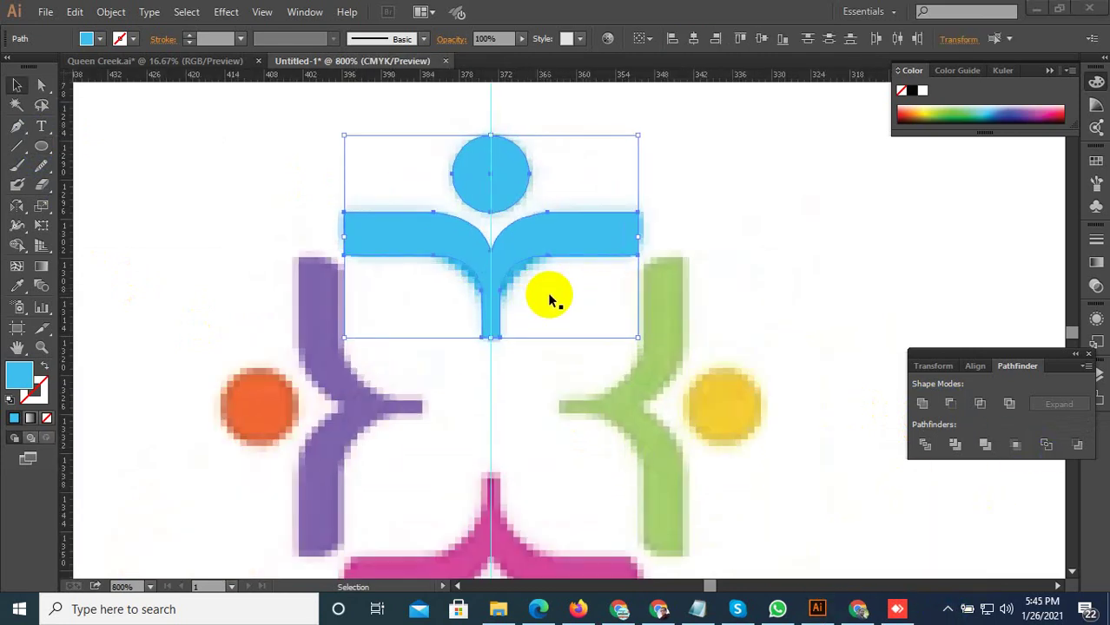
Group the blue head and arm, then make 90° rotated copies around the guide centre
right_click(530, 225)
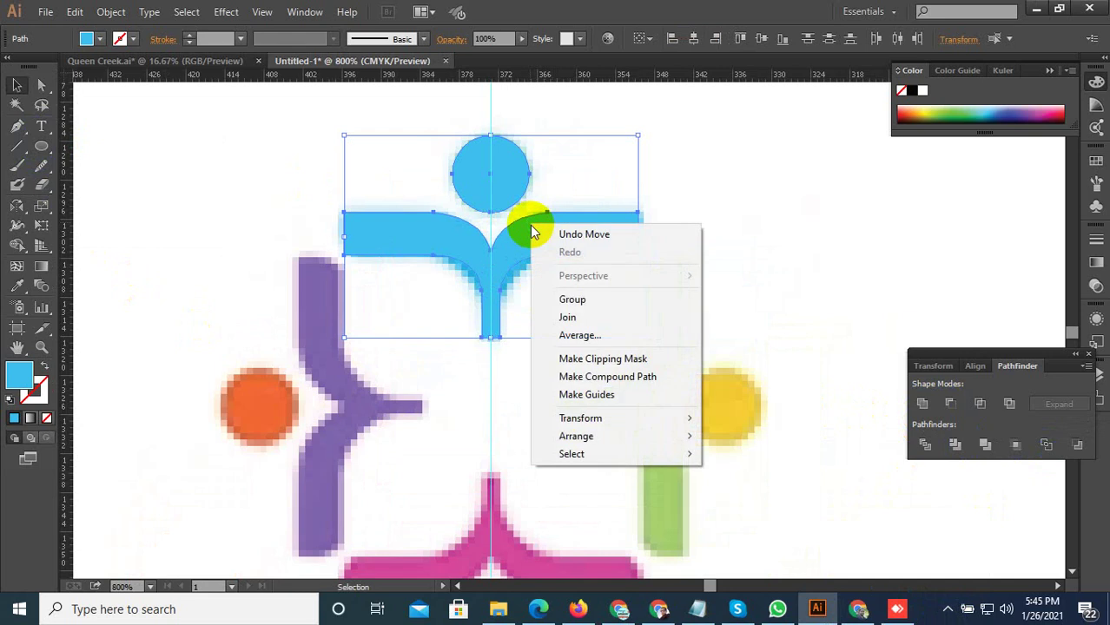
click(564, 301)
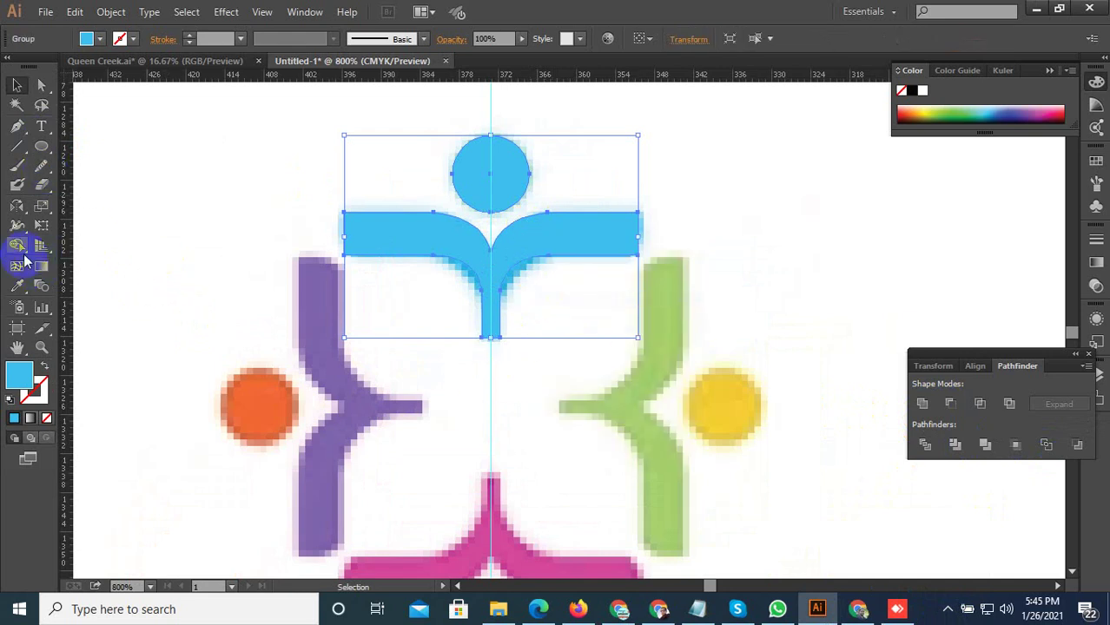
drag(17, 217, 82, 206)
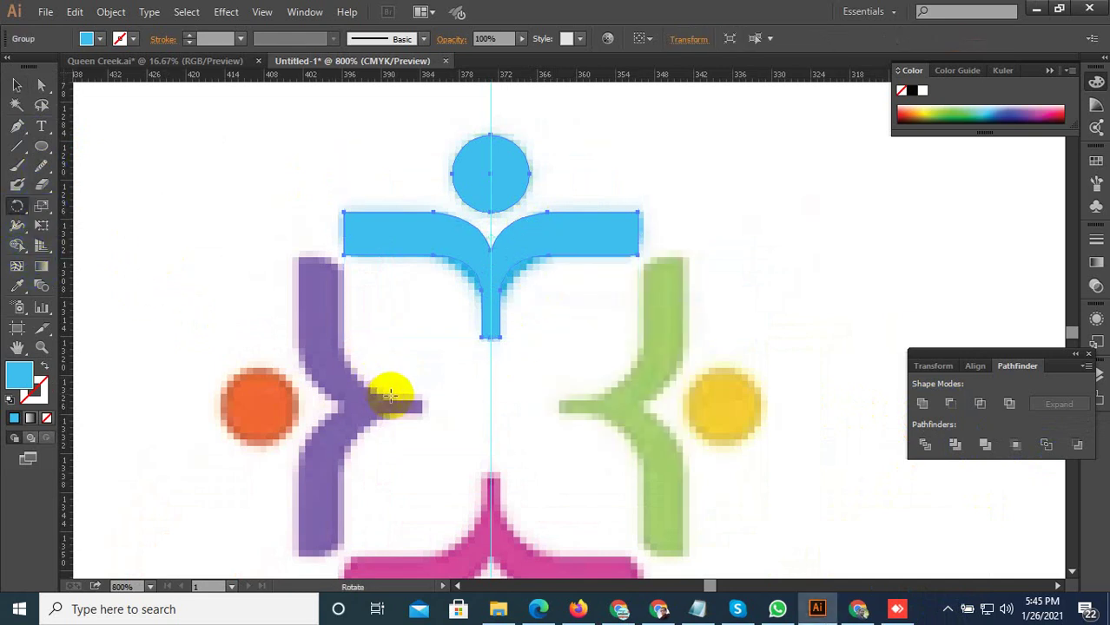
drag(490, 242, 490, 411)
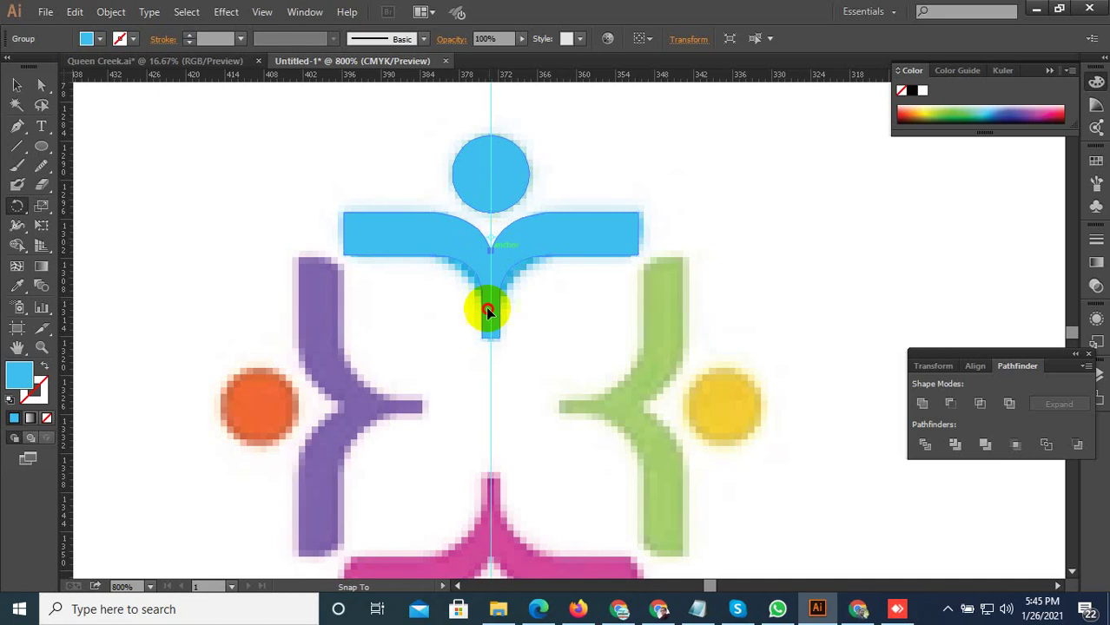
alt+click(490, 406)
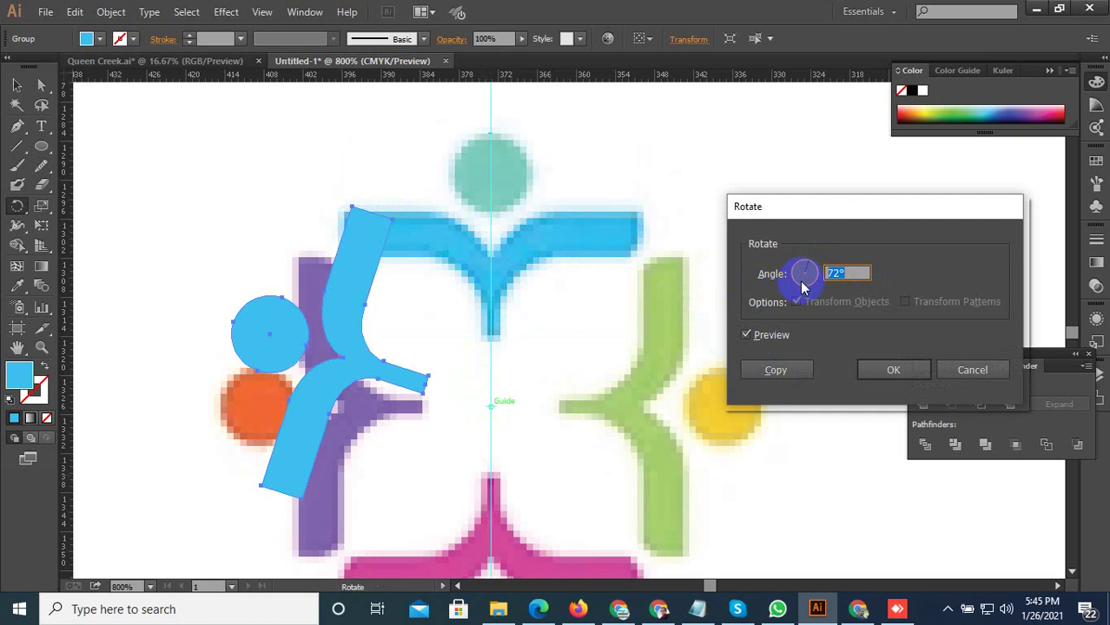
click(764, 343)
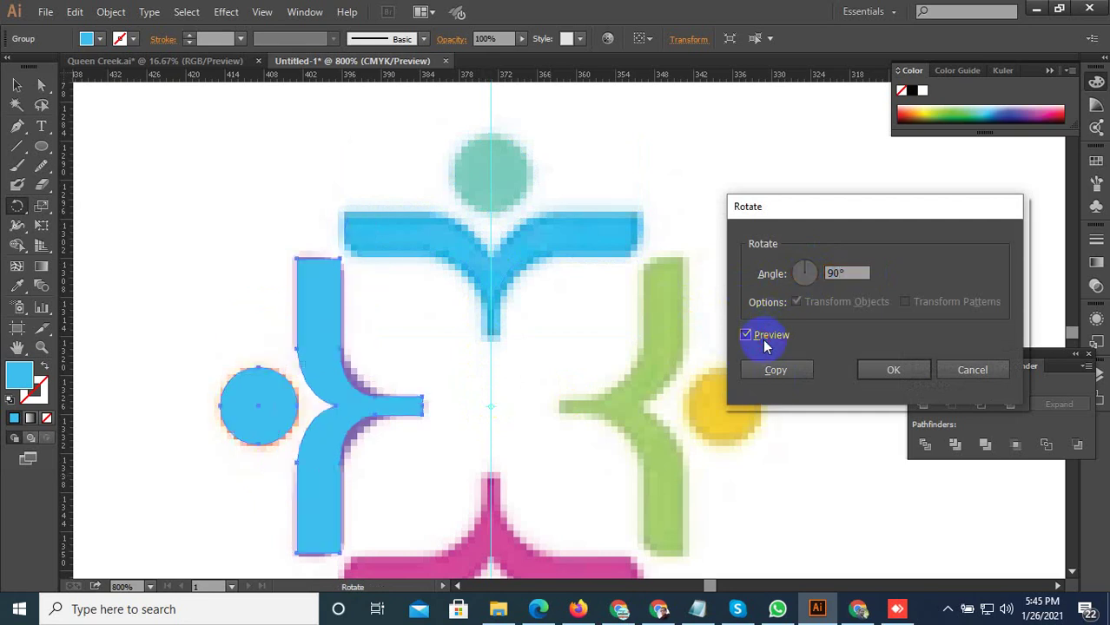
click(777, 371)
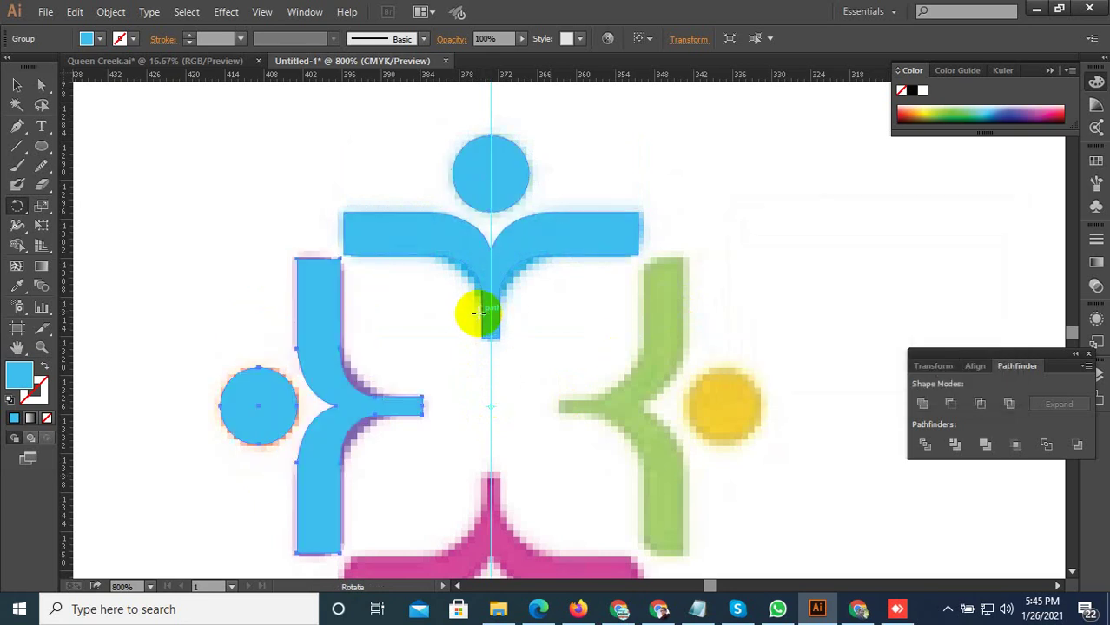
key(ctrl+d)
key(ctrl+d)
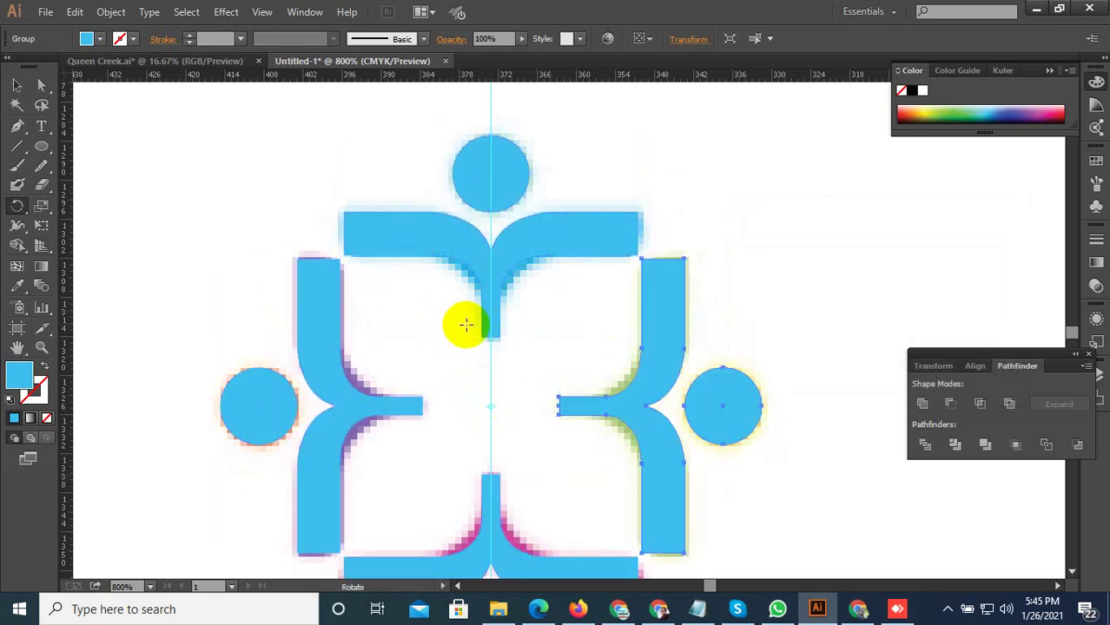
scroll(443, 280, down, 2)
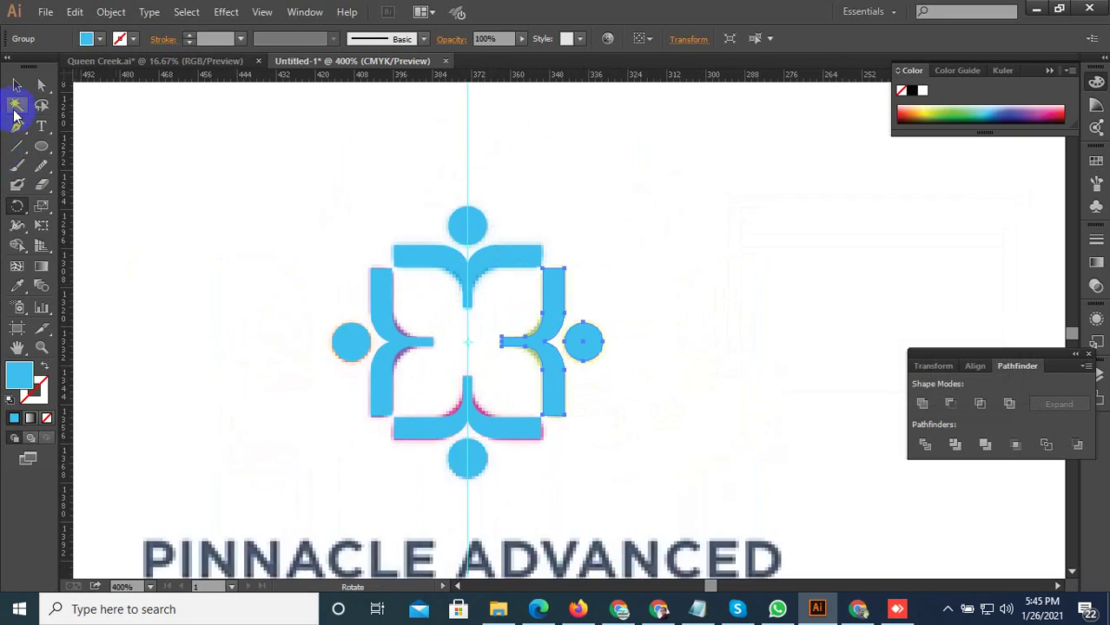
Move the colourful reference logo left and select all four blue figure pieces
click(17, 84)
drag(697, 231, 637, 213)
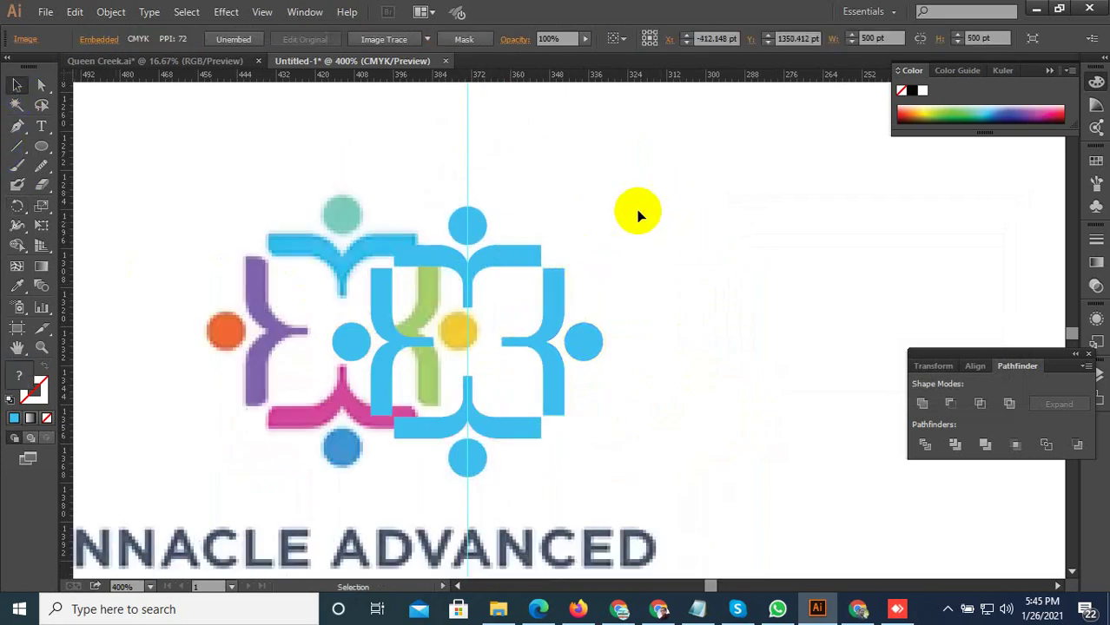
drag(581, 175, 572, 149)
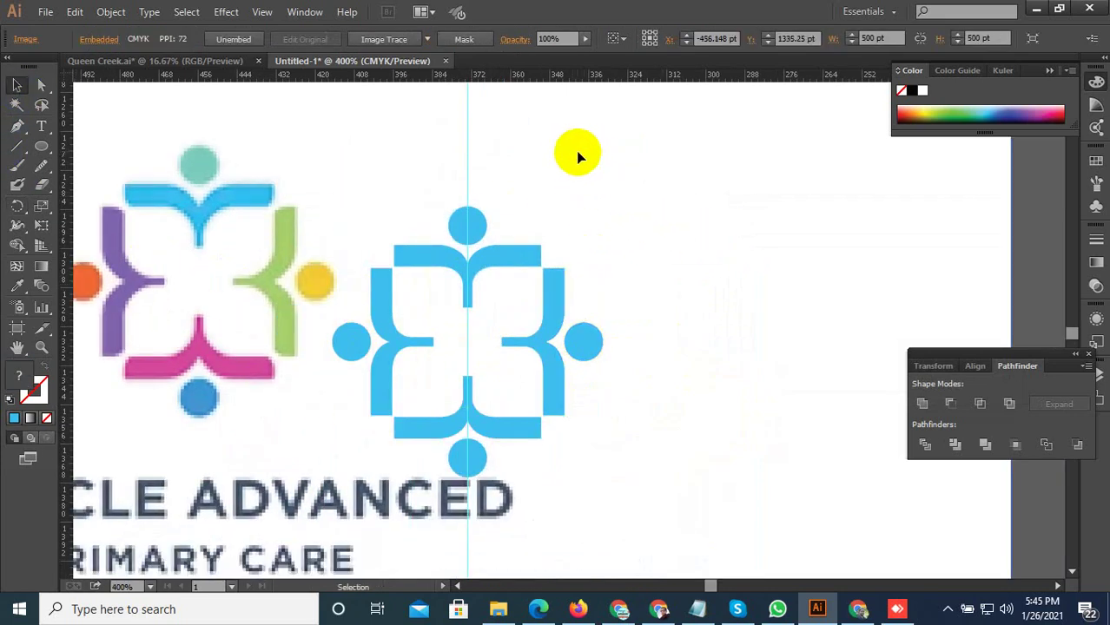
click(514, 251)
shift+click(533, 297)
shift+click(396, 351)
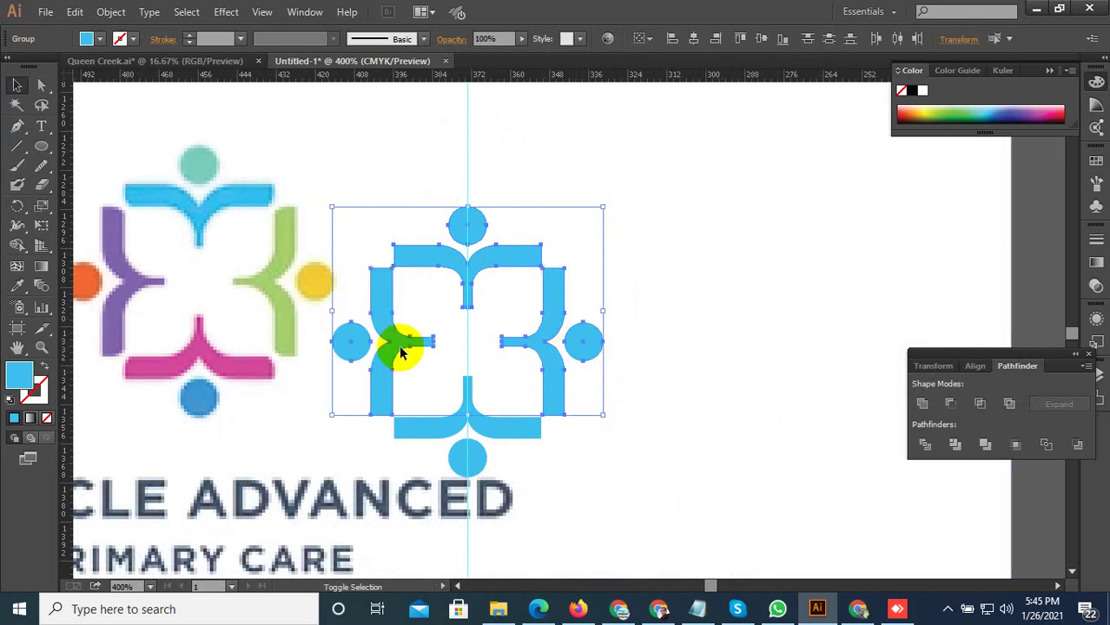
shift+click(469, 430)
Ungroup the blue mark and sample pink, purple and green onto the bottom, left and right brackets
right_click(474, 430)
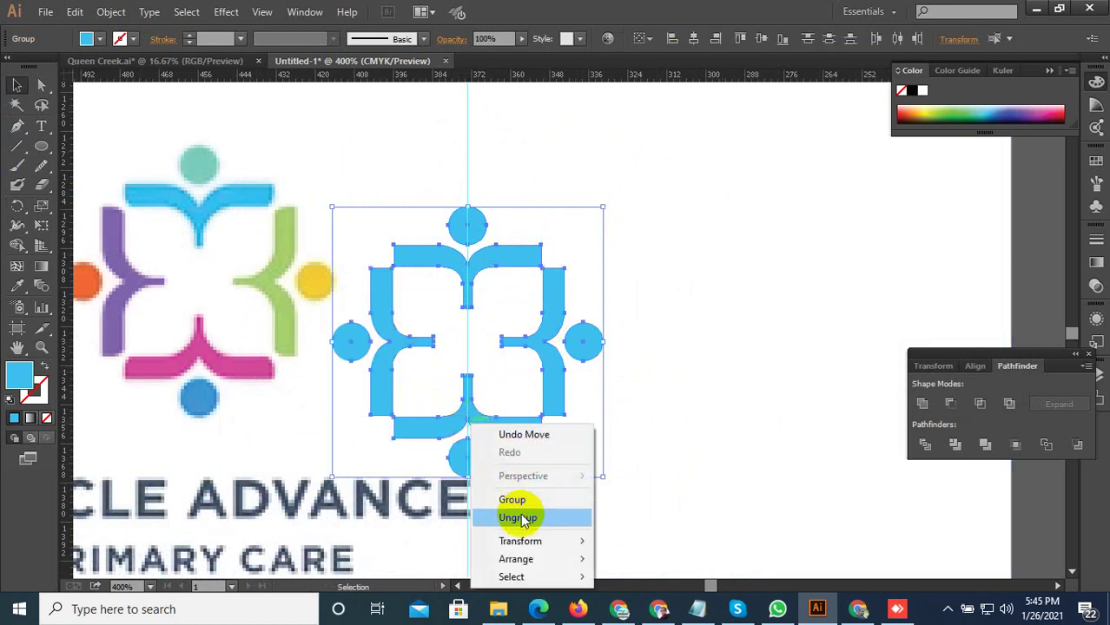
click(520, 515)
click(743, 374)
click(500, 421)
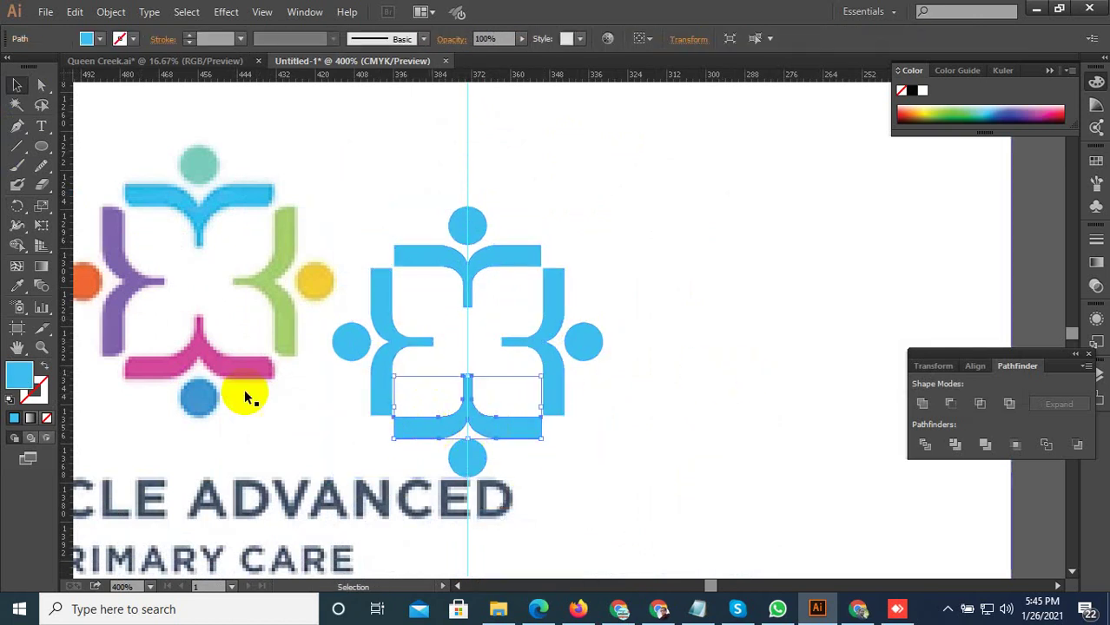
click(17, 286)
click(219, 363)
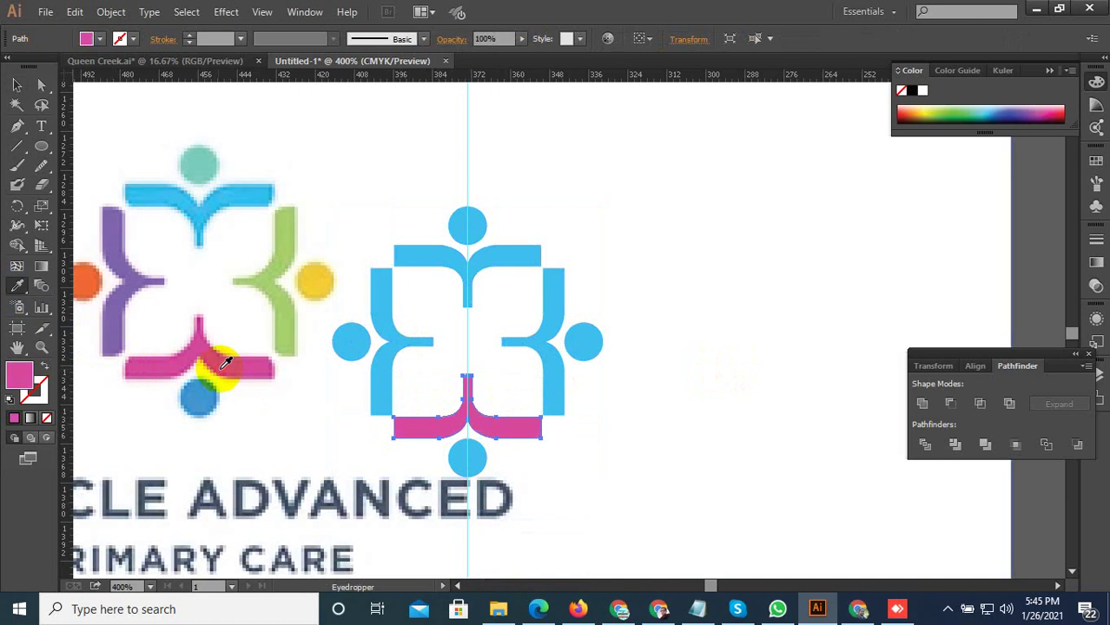
click(17, 84)
click(389, 333)
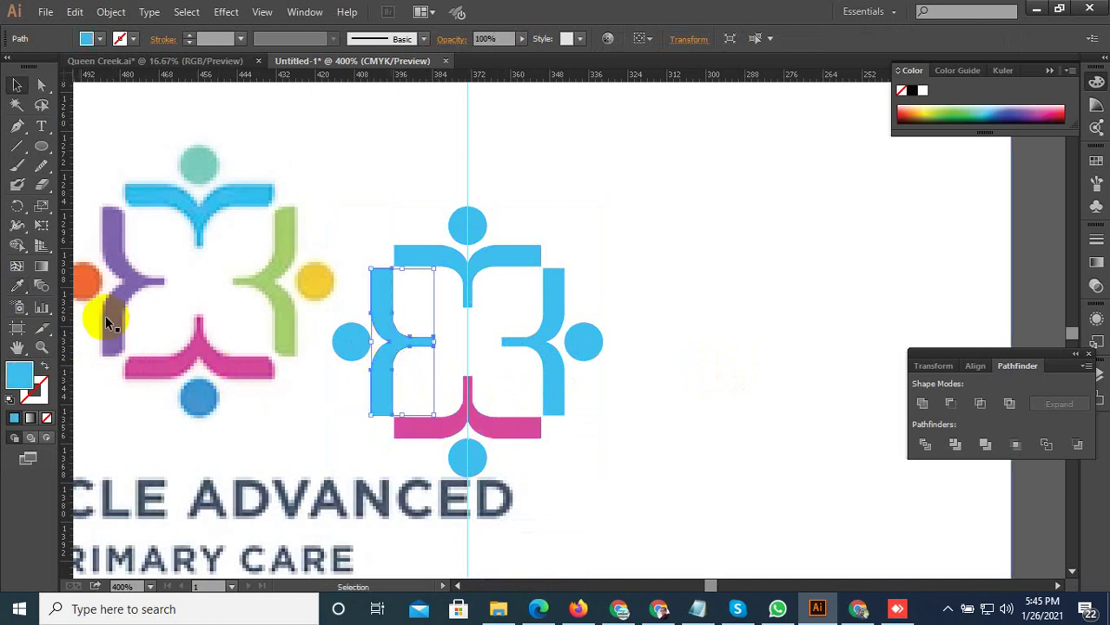
click(17, 285)
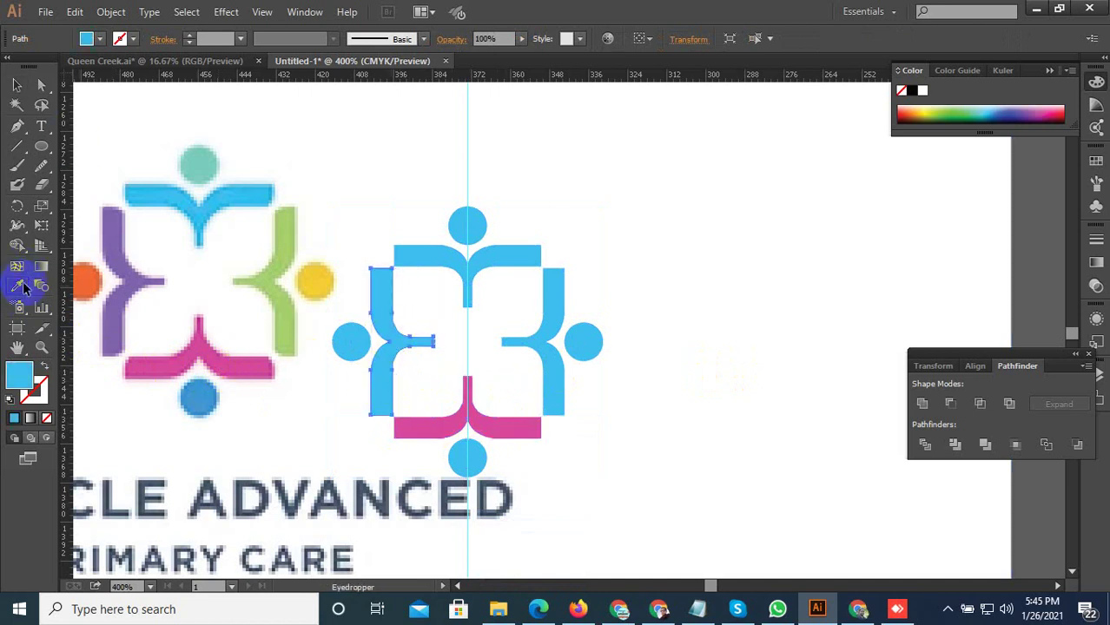
click(131, 279)
click(552, 309)
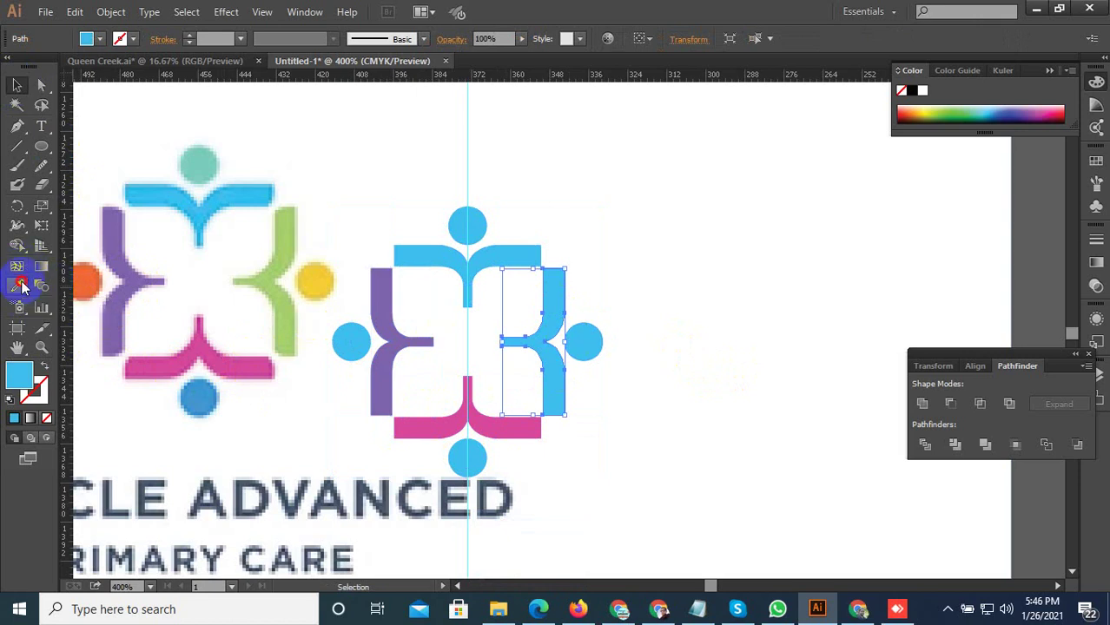
click(251, 265)
click(19, 87)
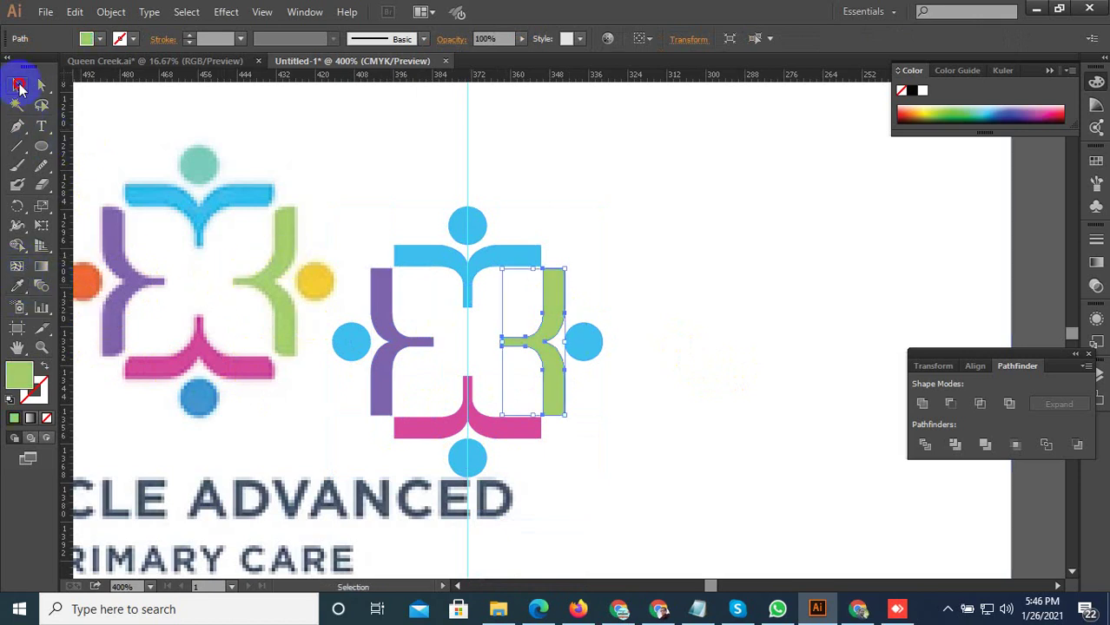
Colour the left circle orange and the bottom circle darker blue from the reference
click(345, 358)
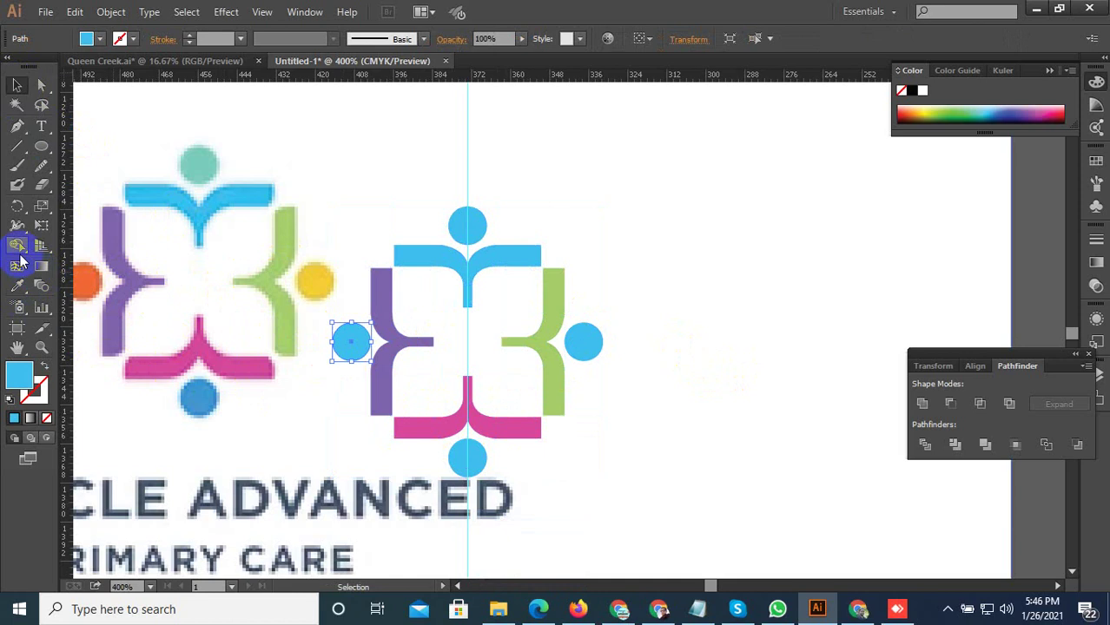
click(16, 285)
click(88, 281)
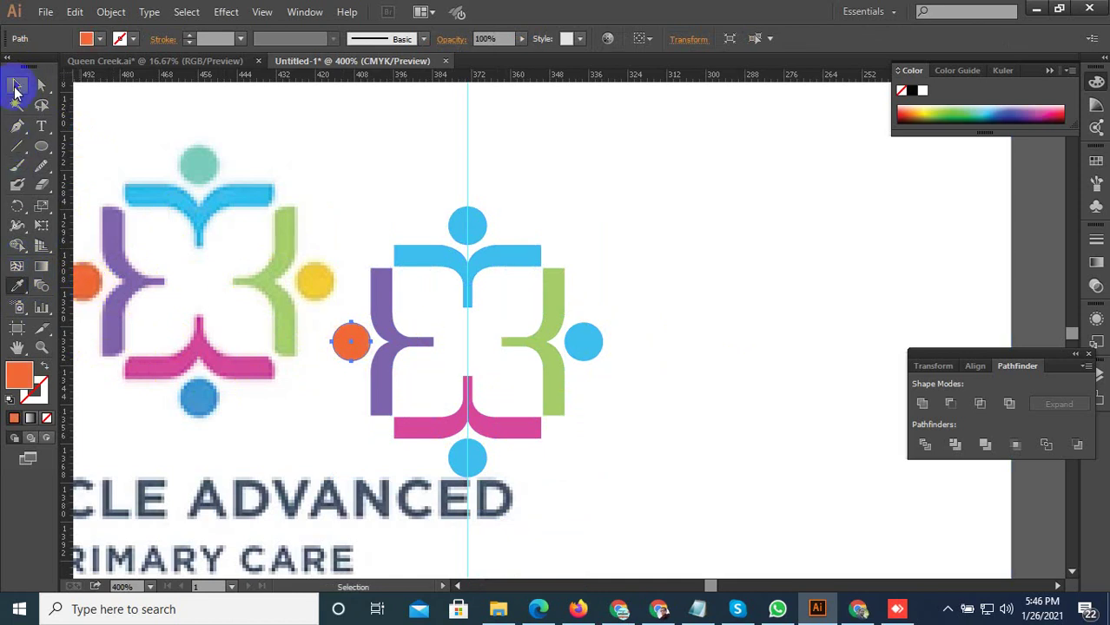
click(14, 88)
click(465, 451)
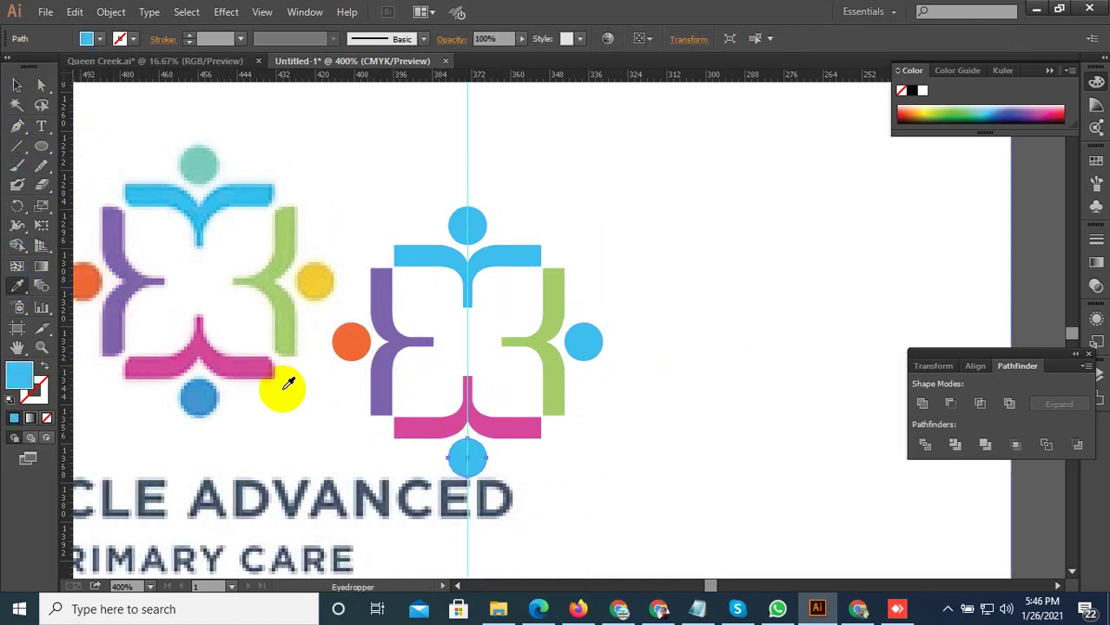
click(199, 397)
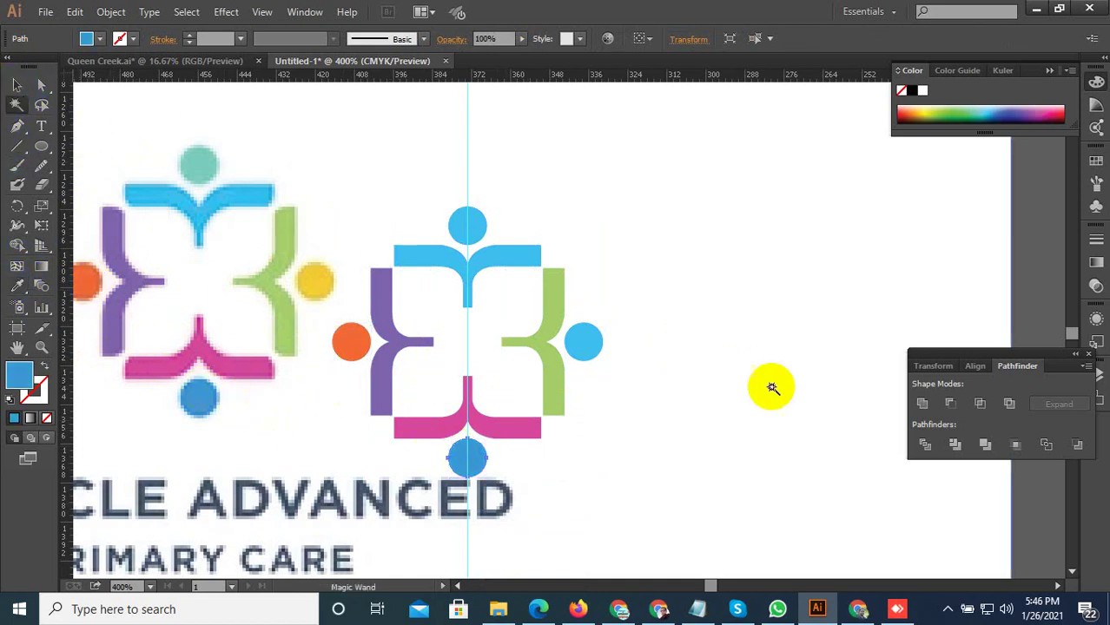
click(17, 86)
Colour the right circle yellow and the top circle teal from the reference
click(584, 341)
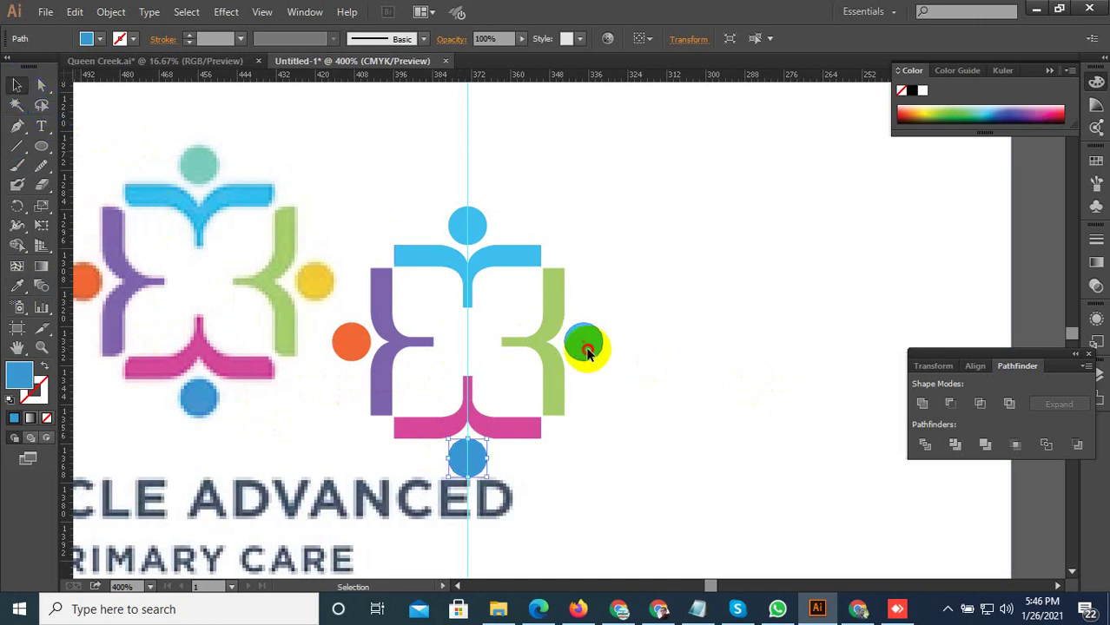
click(16, 285)
click(301, 289)
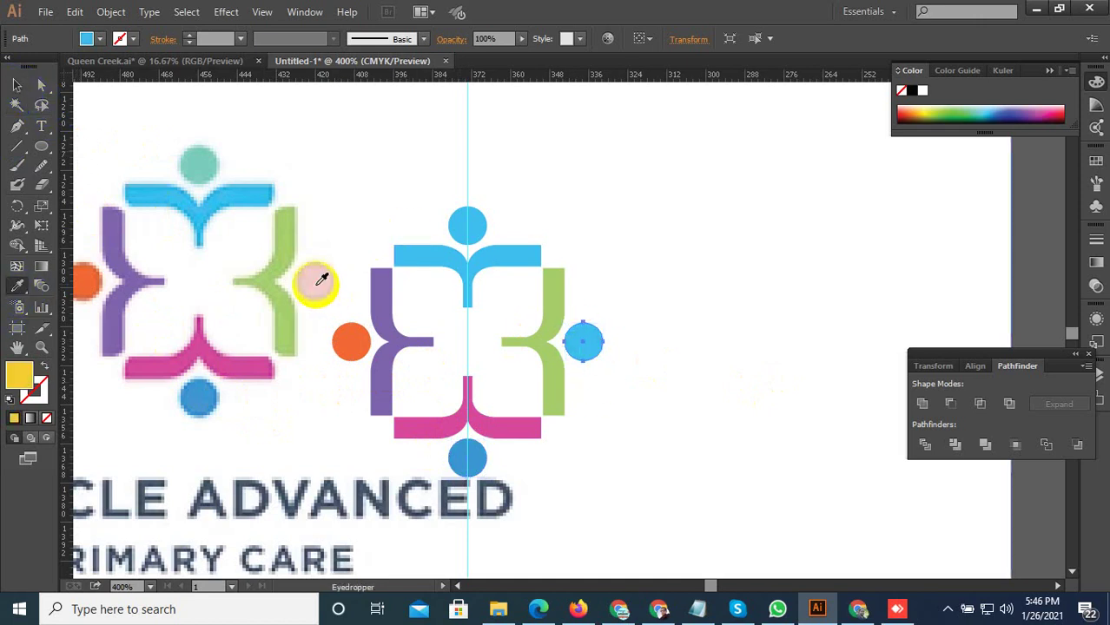
click(468, 225)
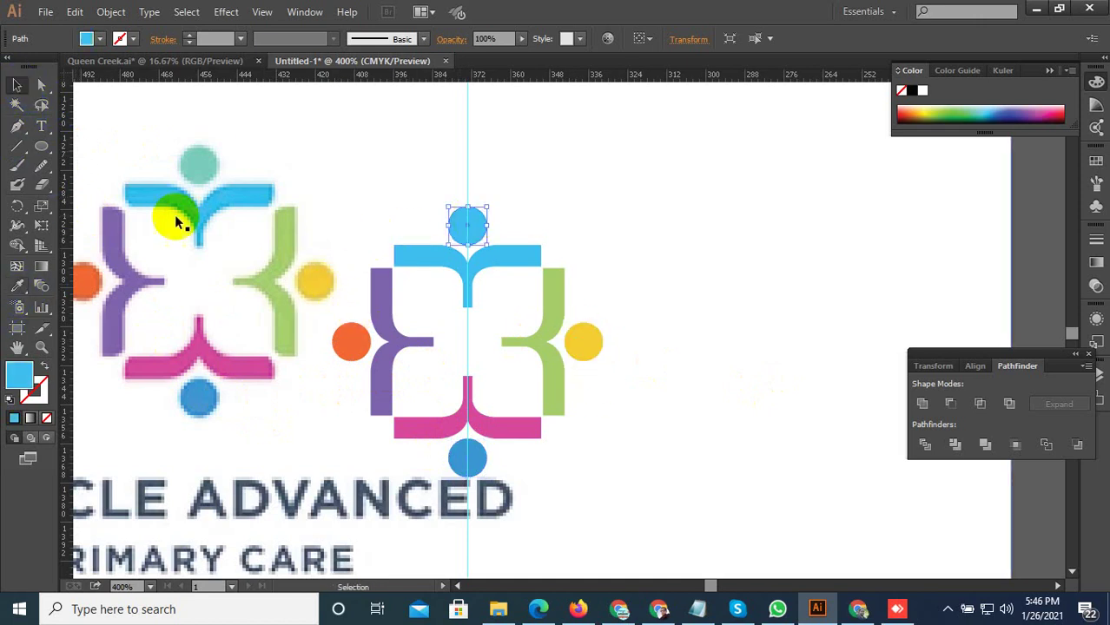
click(18, 286)
click(218, 149)
click(209, 163)
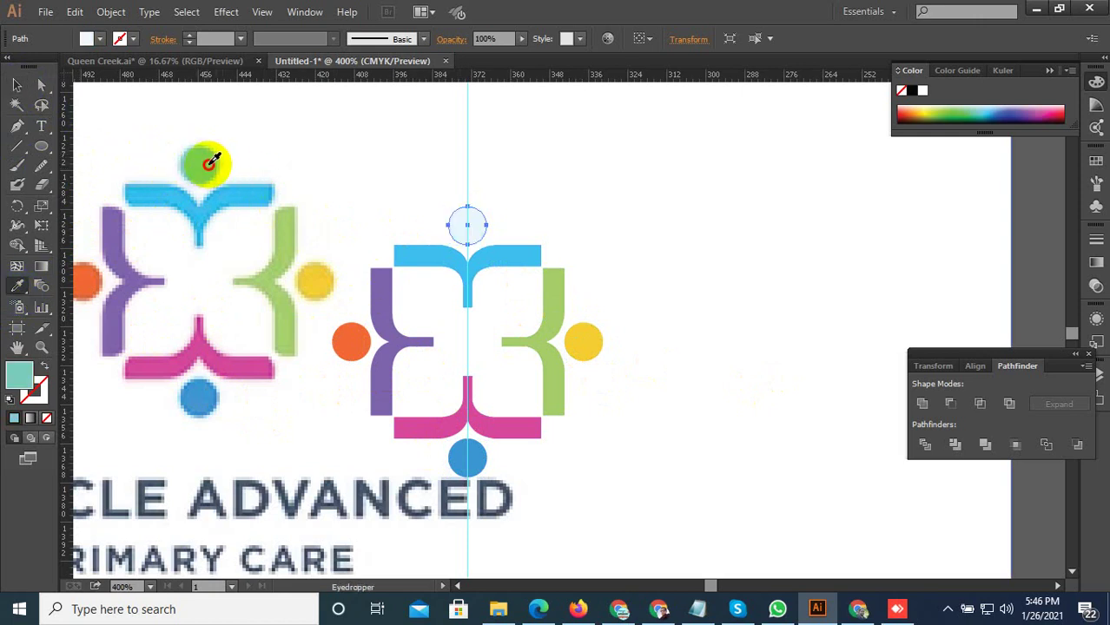
click(17, 84)
Zoom out and drag the top and bottom reference images off to the left
key(ctrl+minus)
key(ctrl+minus)
key(ctrl+minus)
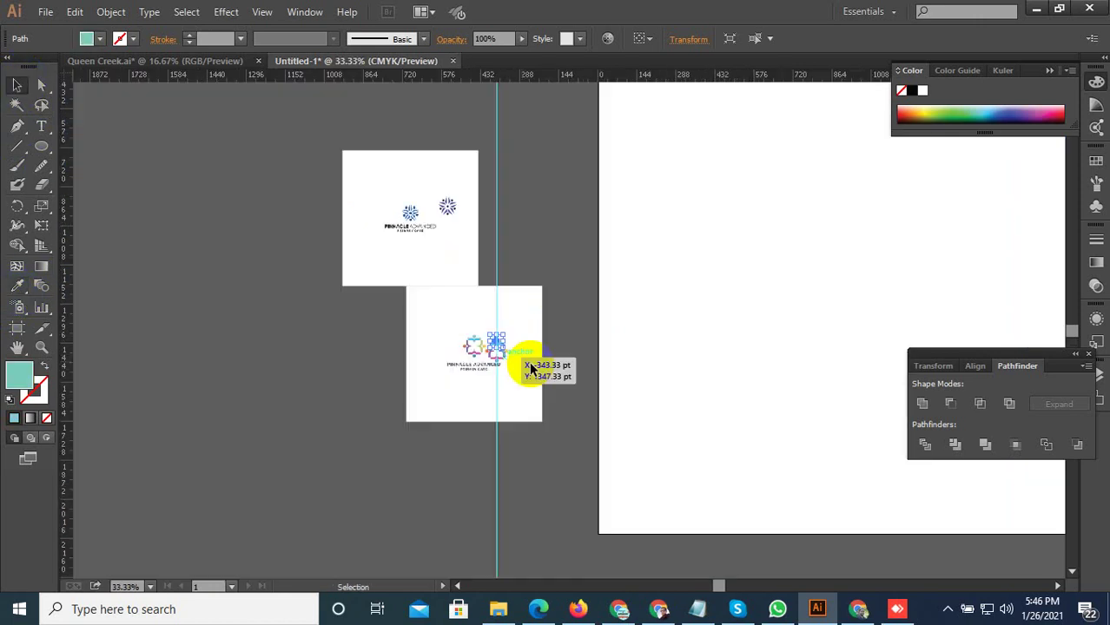
drag(507, 406, 376, 434)
scroll(483, 302, up, 1)
drag(384, 260, 240, 261)
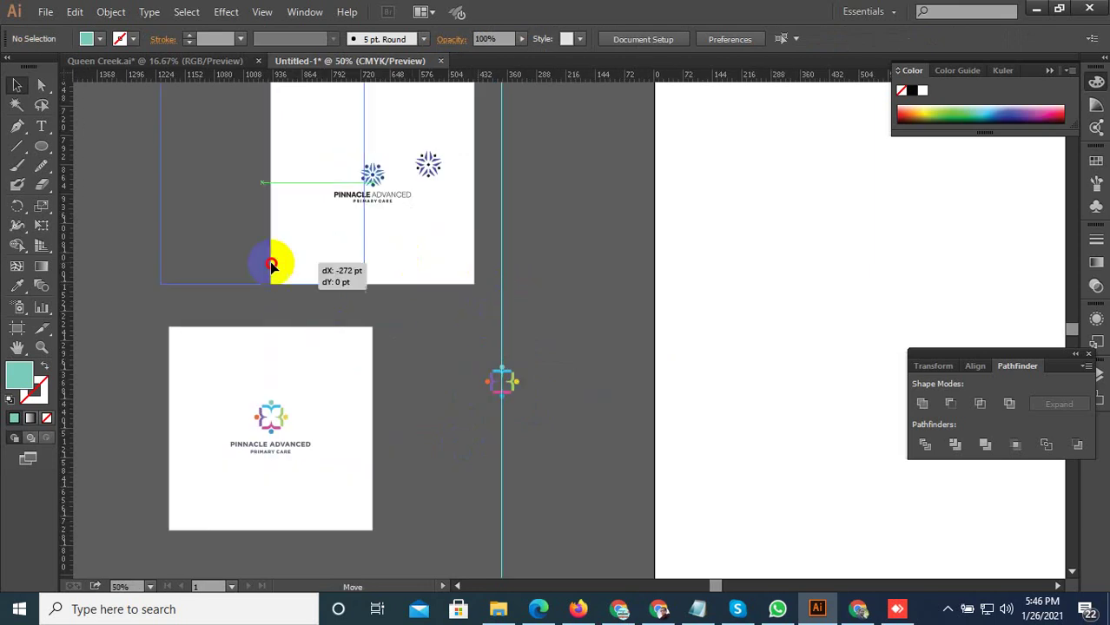
drag(464, 209, 375, 128)
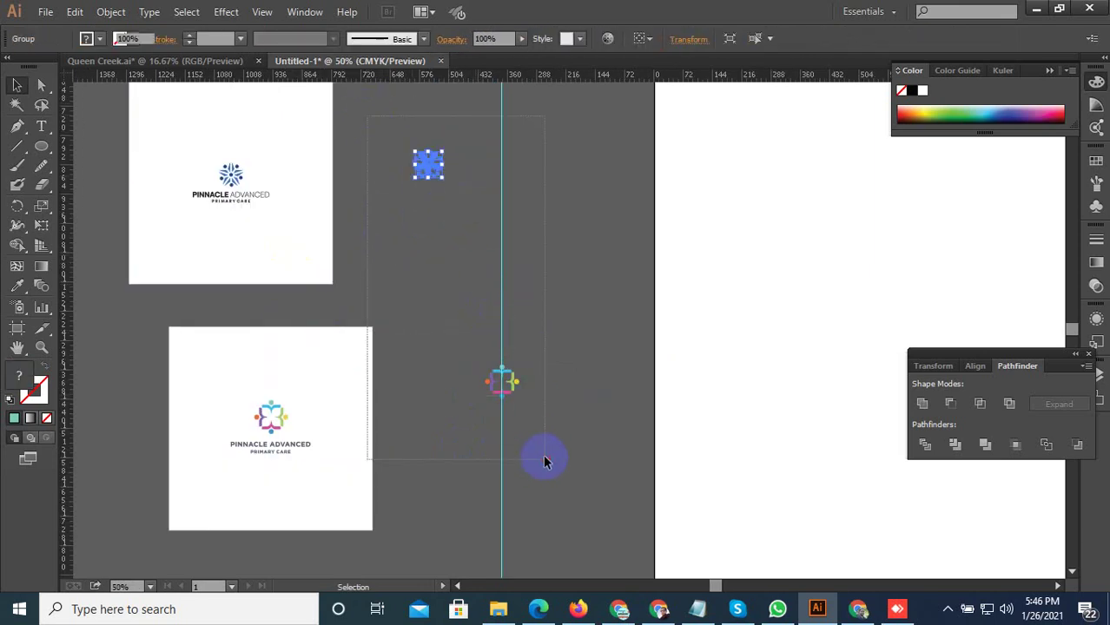
Move the star and traced mark onto the main artboard, clearing the bottom reference image away
drag(544, 460, 545, 462)
drag(500, 291, 877, 284)
click(602, 277)
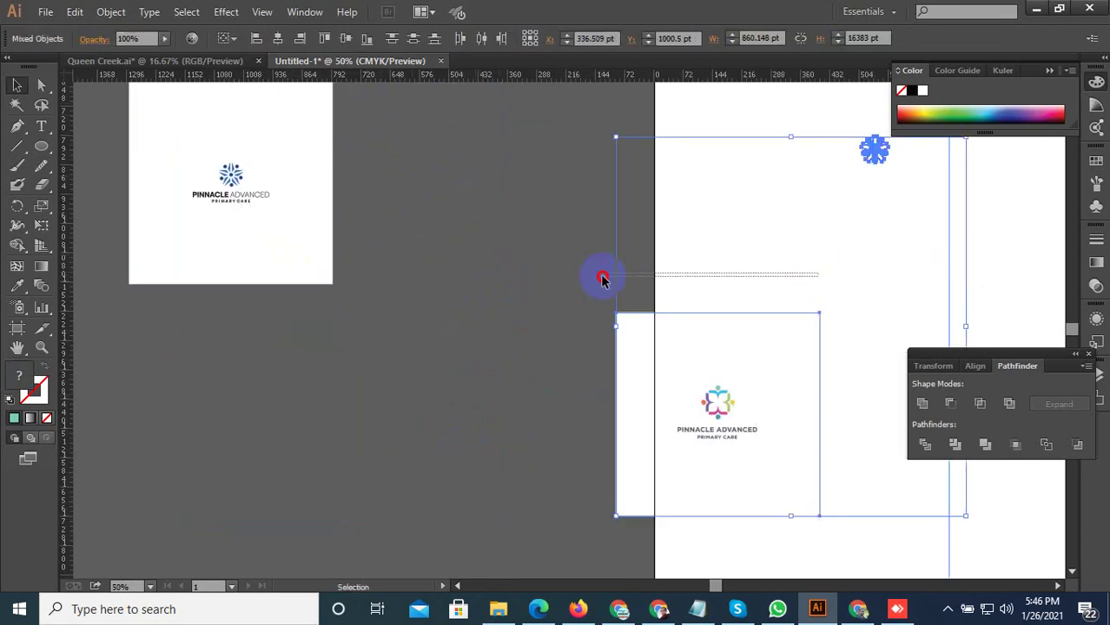
drag(734, 357, 391, 337)
scroll(556, 321, right, 5)
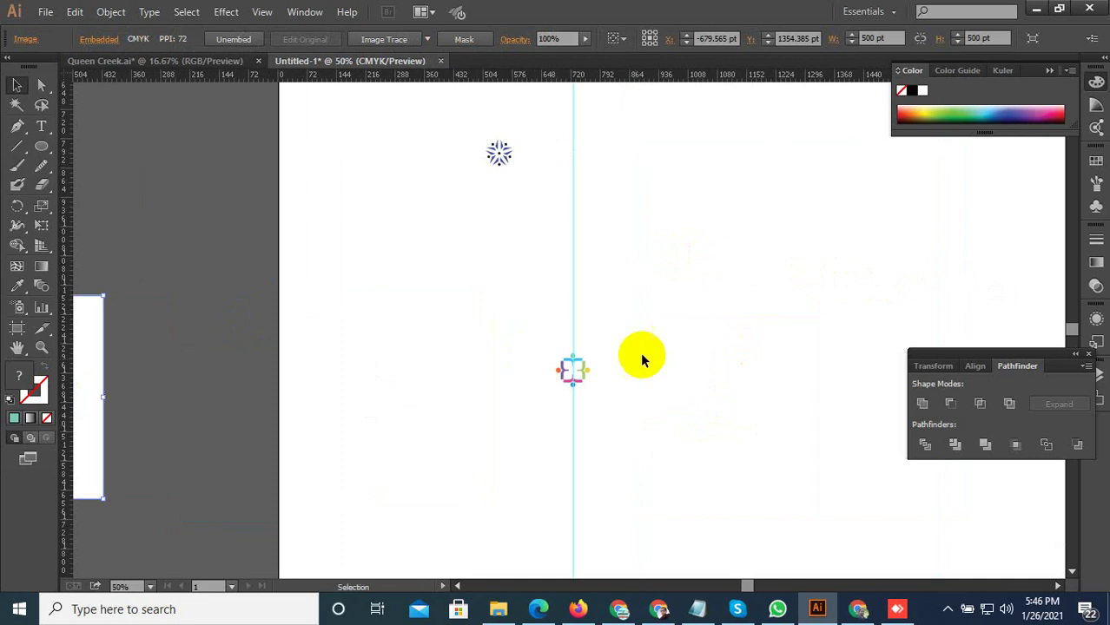
mouse_move(668, 289)
mouse_down()
mouse_move(440, 146)
mouse_move(614, 375)
mouse_up()
click(501, 409)
Scale up both logos together and centre them on the artboard
scroll(501, 410, down, 2)
drag(571, 448, 453, 367)
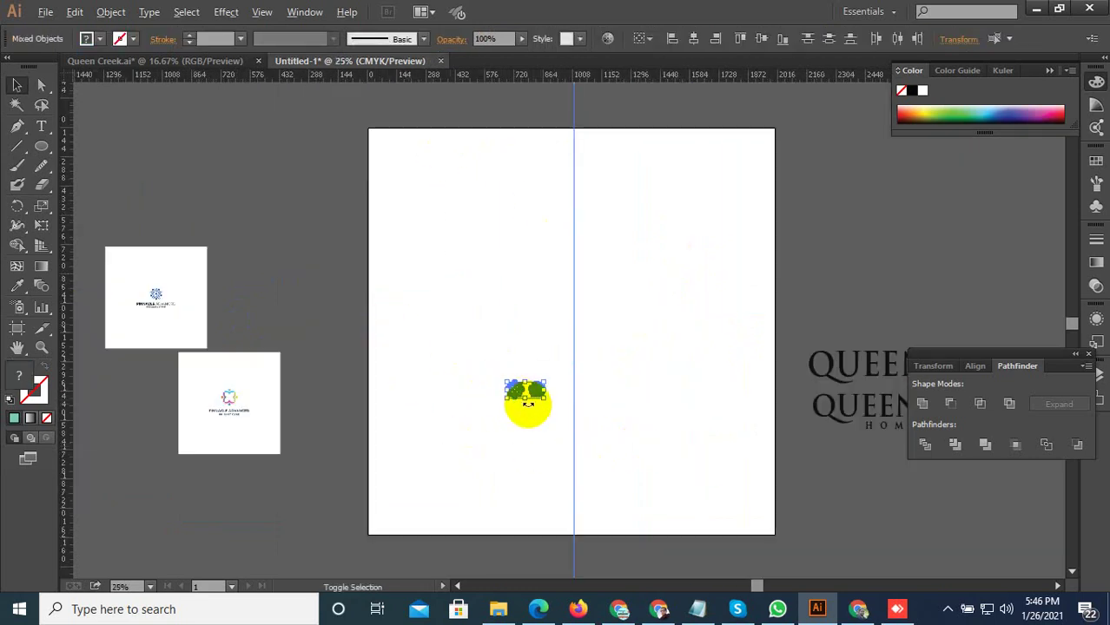
drag(545, 399, 613, 462)
drag(587, 408, 620, 344)
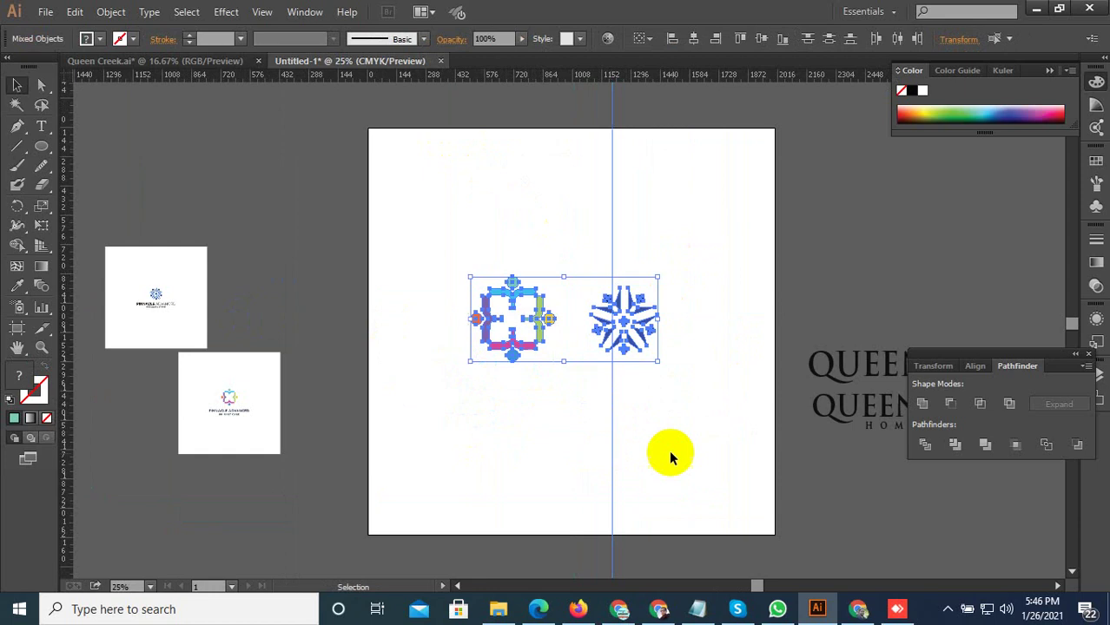
click(584, 226)
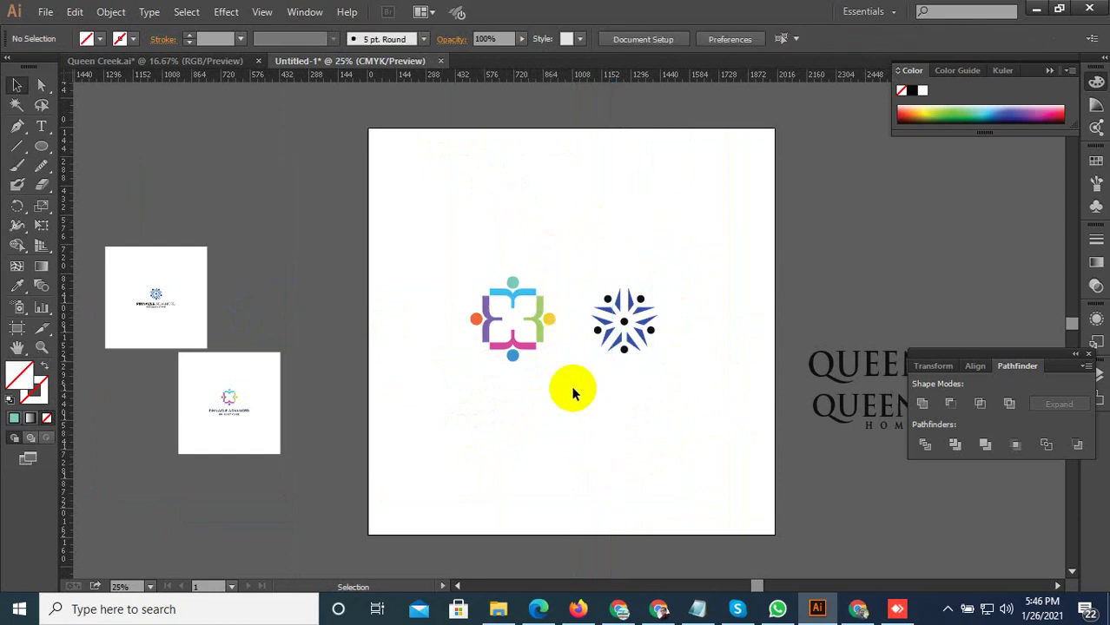
Enlarge both logos proportionally from a corner handle
scroll(576, 409, up, 3)
scroll(590, 389, down, 2)
drag(694, 439, 421, 184)
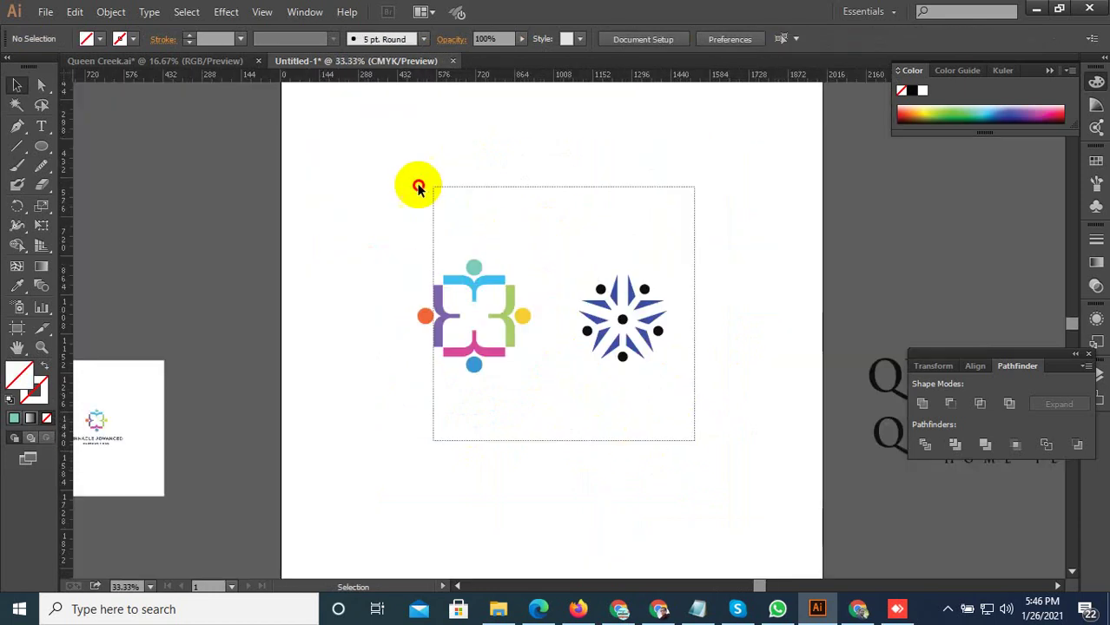
drag(667, 372, 712, 416)
click(664, 454)
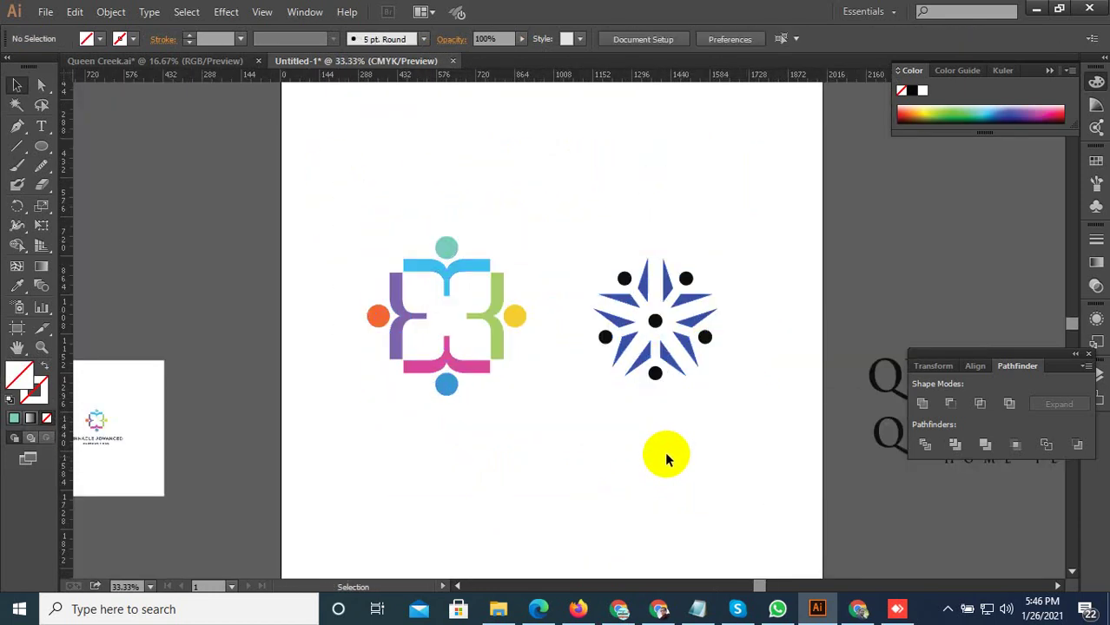
Shift the multicoloured mark to the right
drag(524, 437, 301, 200)
scroll(495, 354, up, 2)
drag(495, 355, 577, 354)
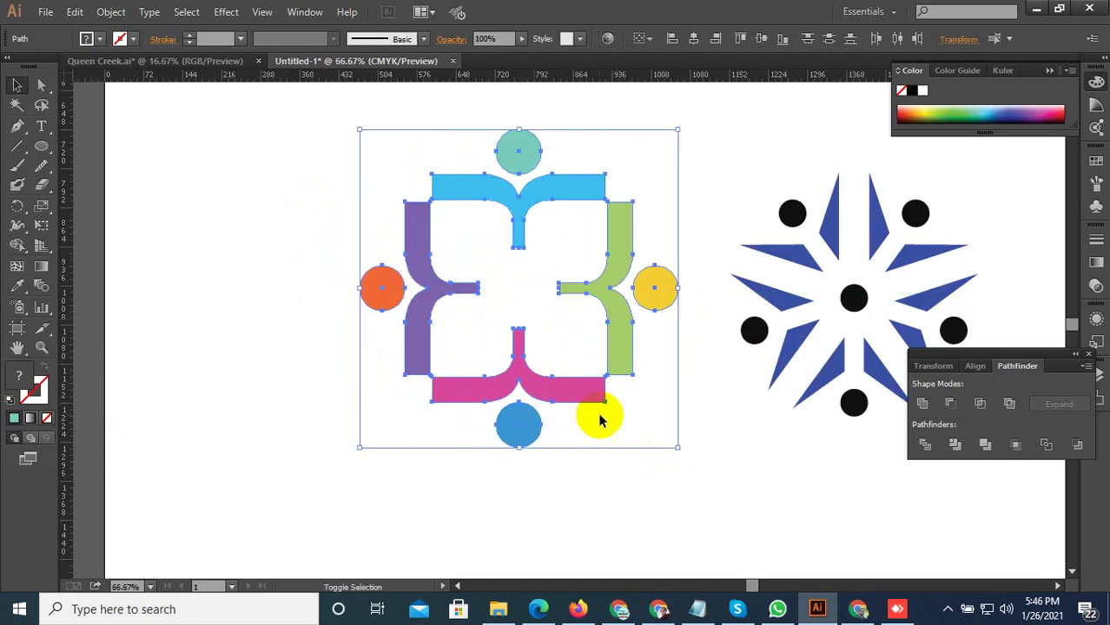
click(301, 323)
scroll(302, 323, down, 2)
Enlarge the star group and nudge it into place beside the multicoloured mark
drag(659, 408, 502, 189)
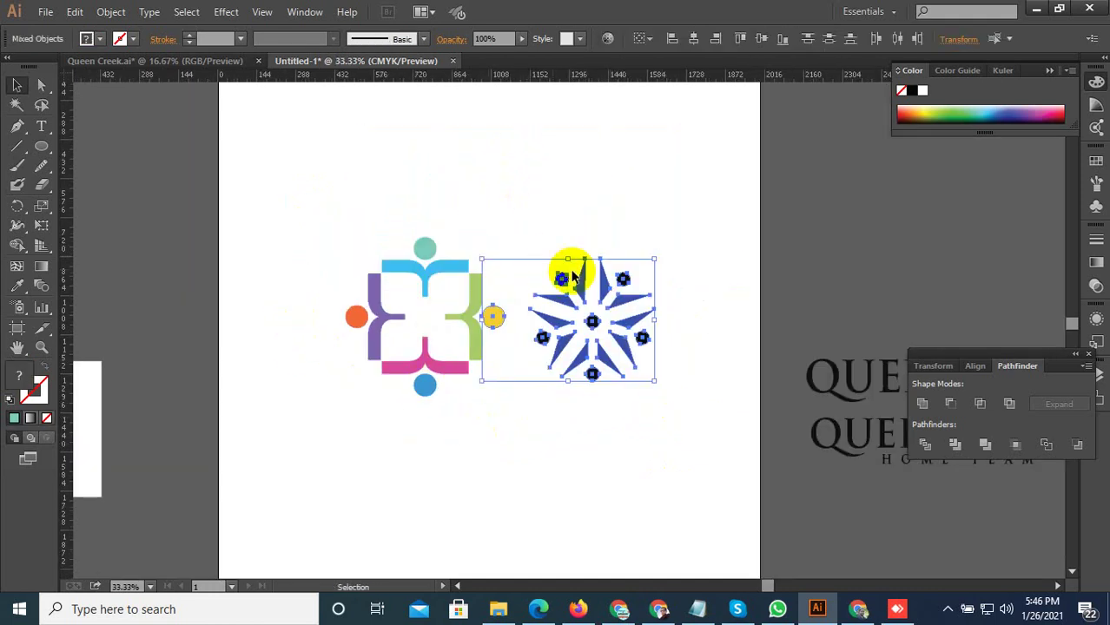
click(682, 204)
click(587, 329)
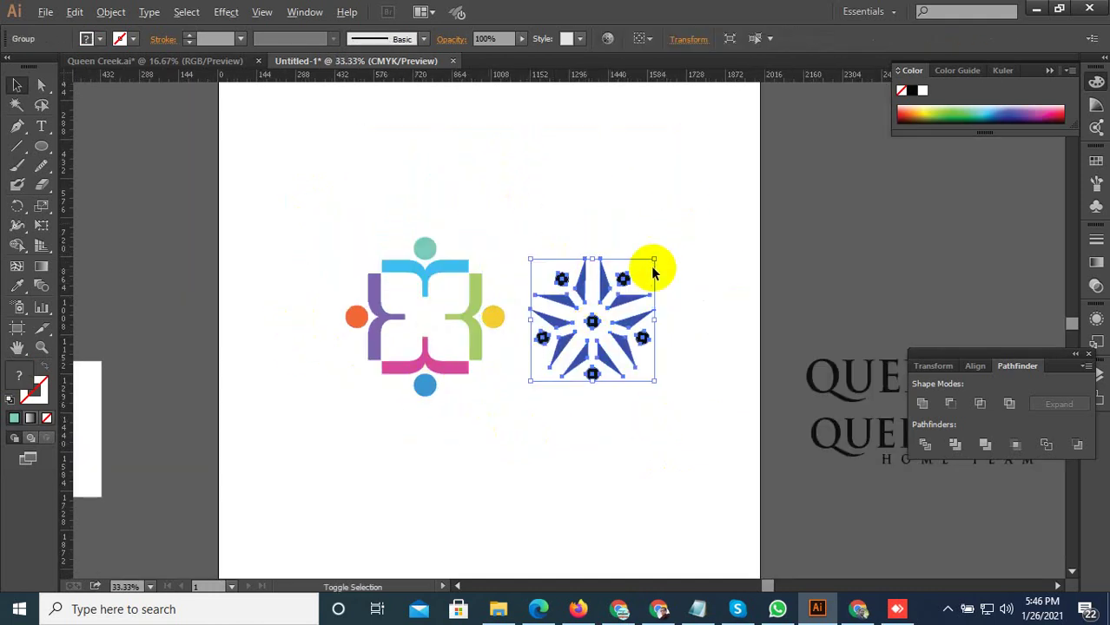
click(691, 218)
mouse_move(655, 260)
mouse_down()
mouse_move(667, 246)
mouse_move(525, 443)
mouse_up()
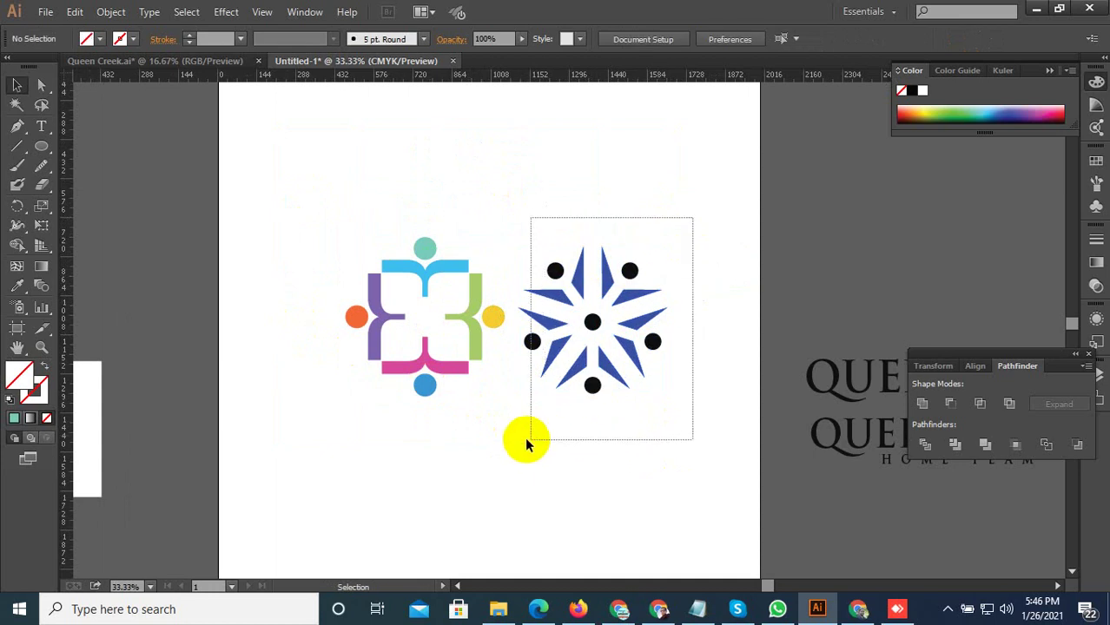
scroll(555, 312, up, 1)
drag(556, 313, 533, 315)
click(518, 154)
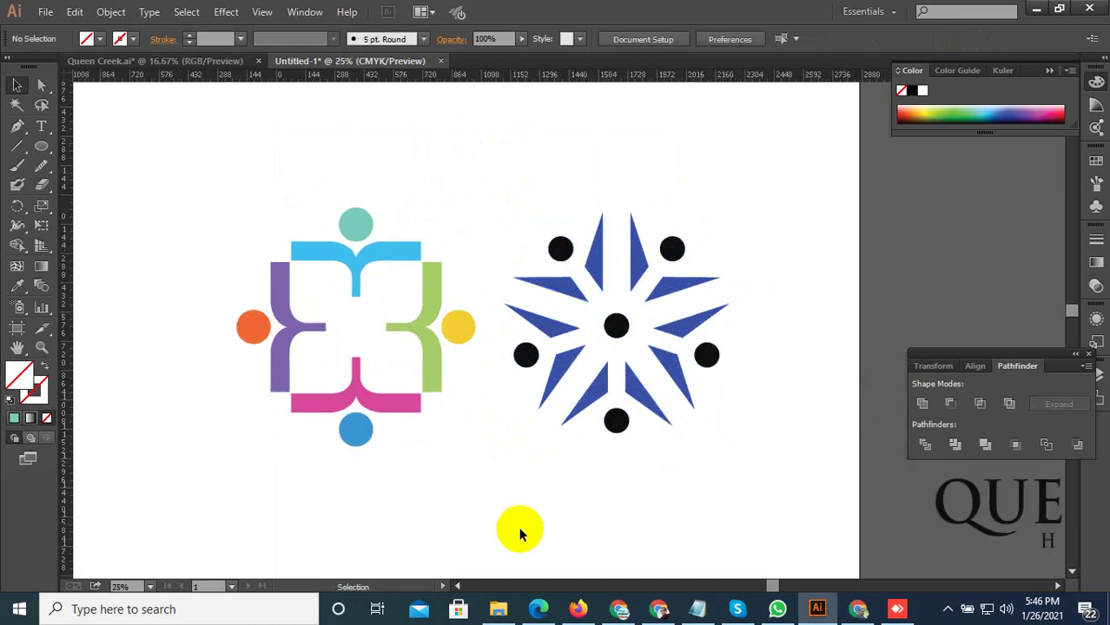
scroll(519, 527, down, 2)
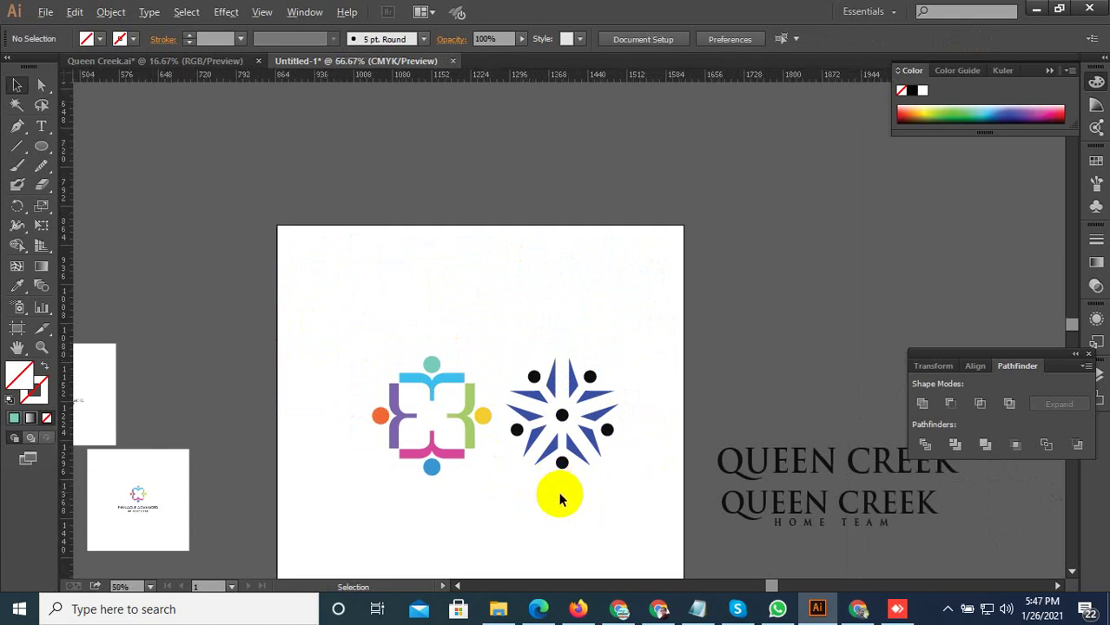
Bring up the video player from the hidden taskbar icons
scroll(565, 495, up, 3)
scroll(564, 447, down, 1)
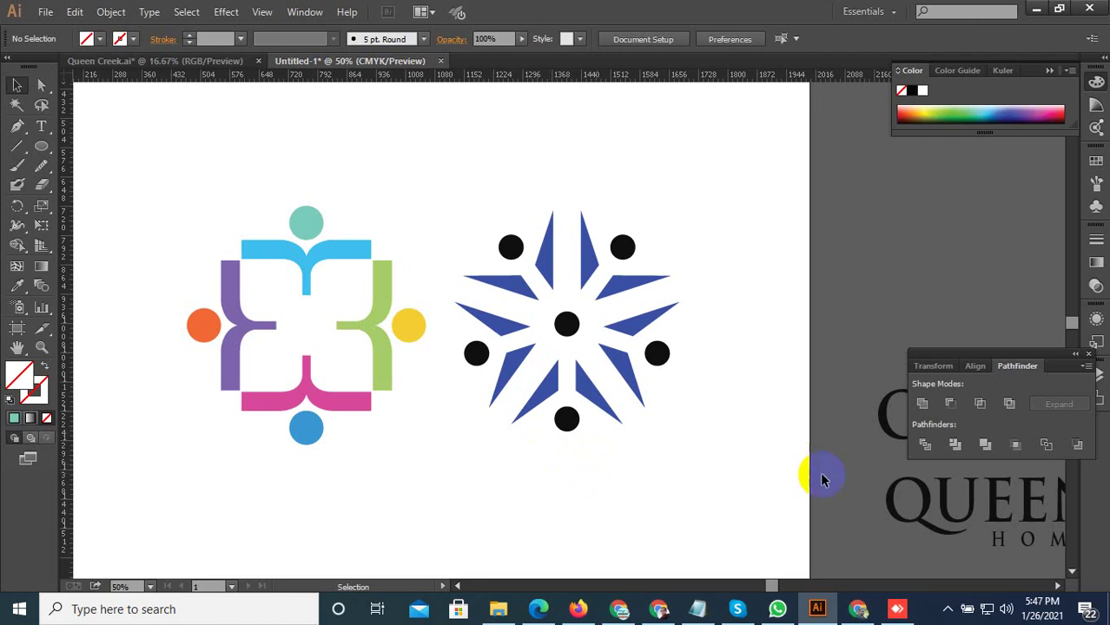
click(949, 614)
click(947, 540)
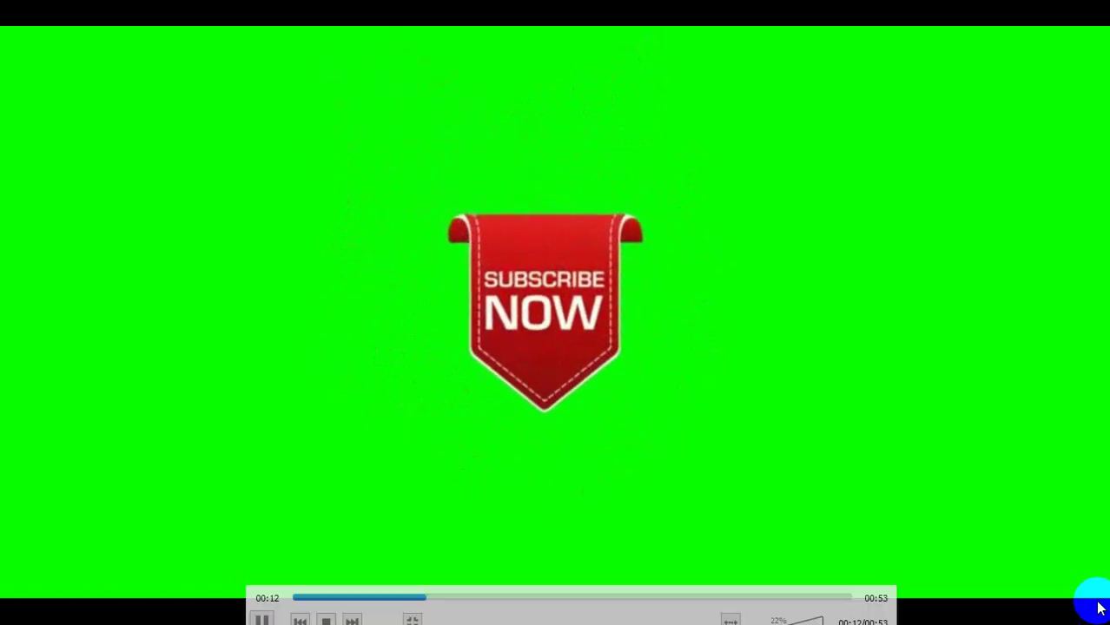
Skip Subscribe Button.wmv to about 00:50 and switch it to a windowed view
click(790, 599)
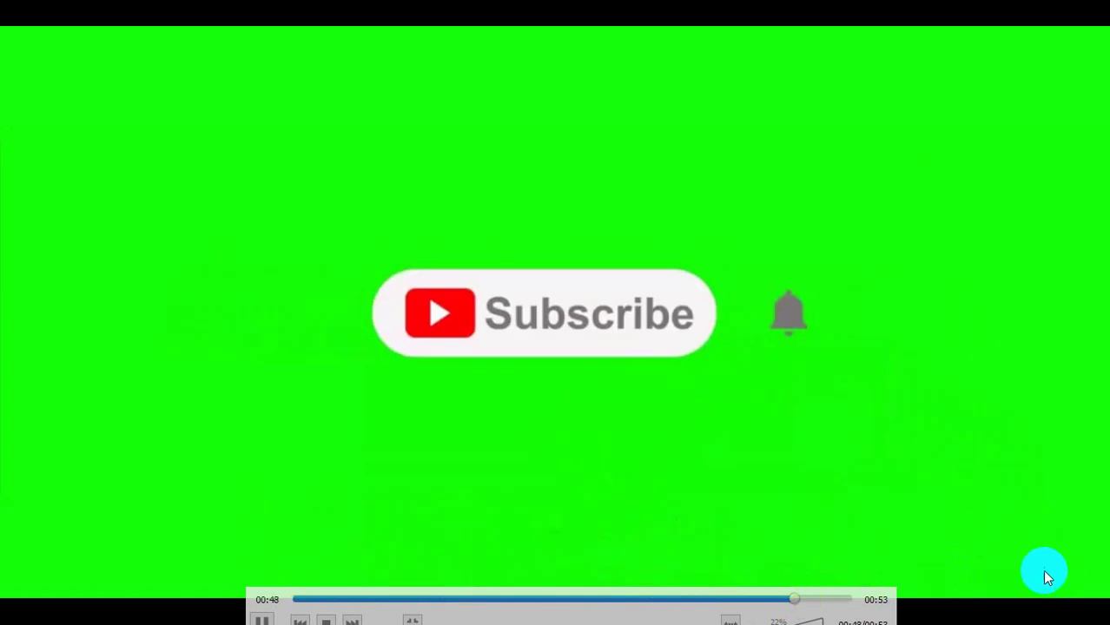
double_click(1048, 585)
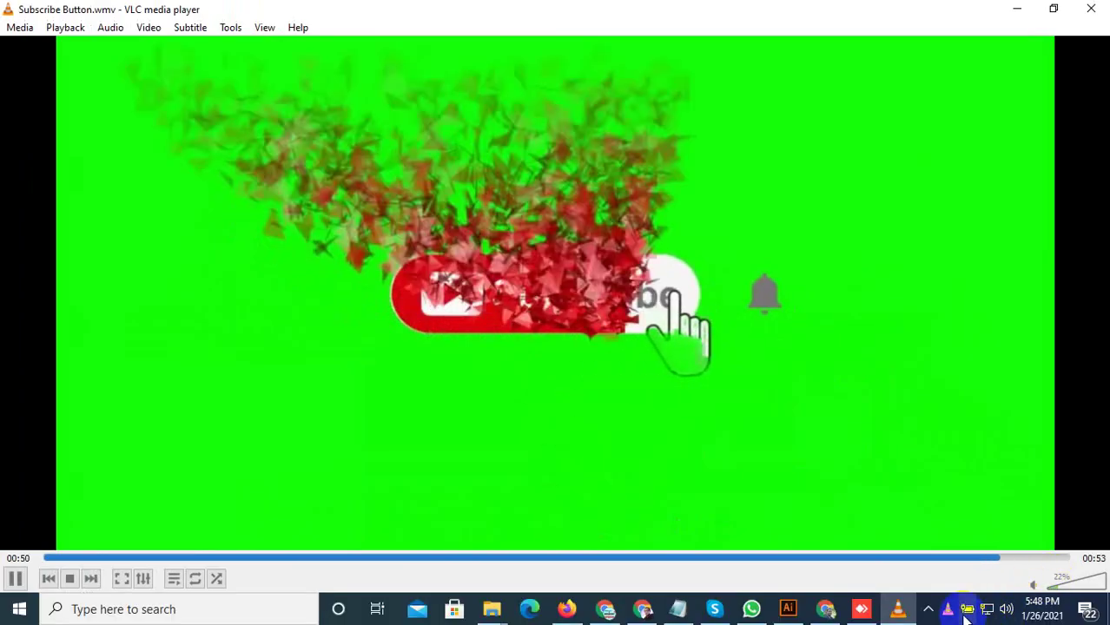